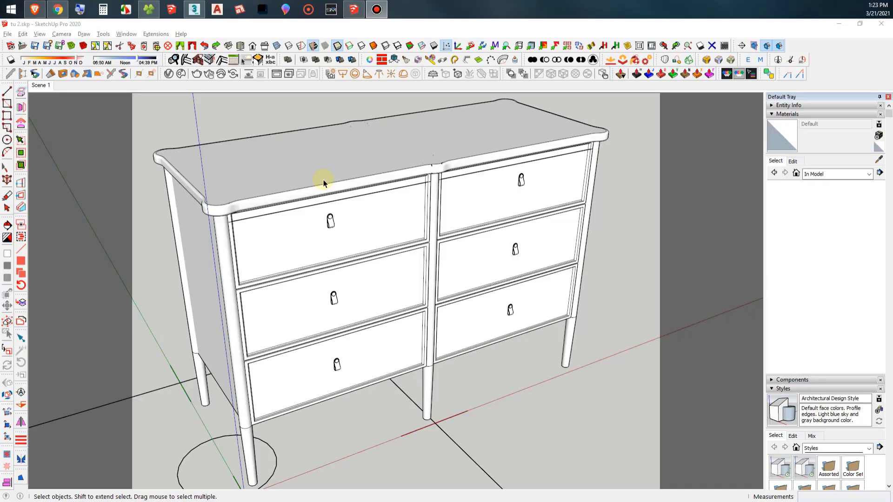
Create a material named 'go' from the grey wood texture JPG.
click(878, 135)
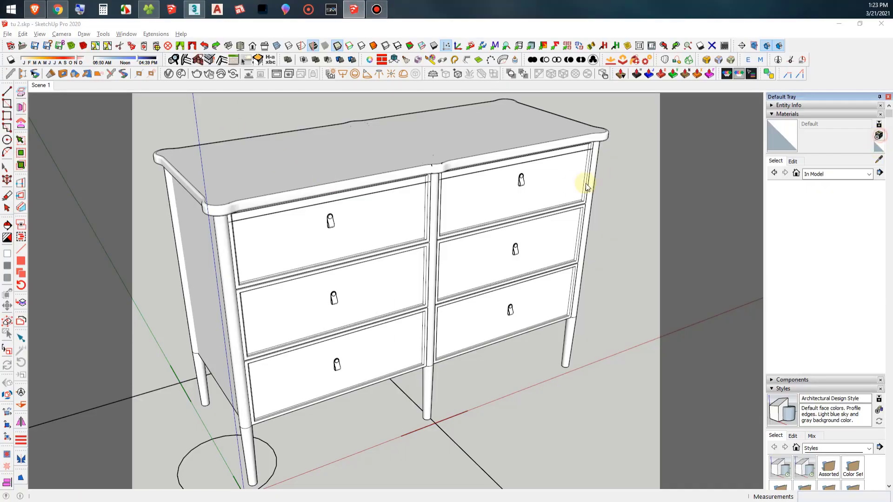
text(go)
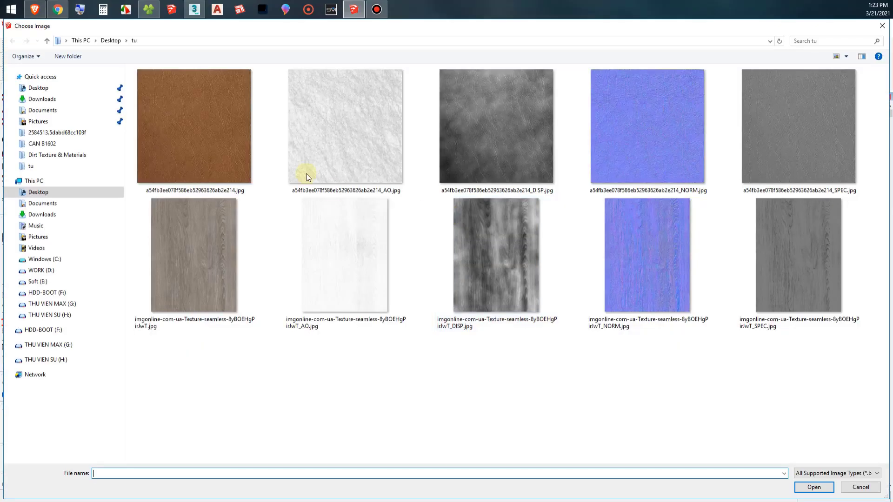
click(200, 230)
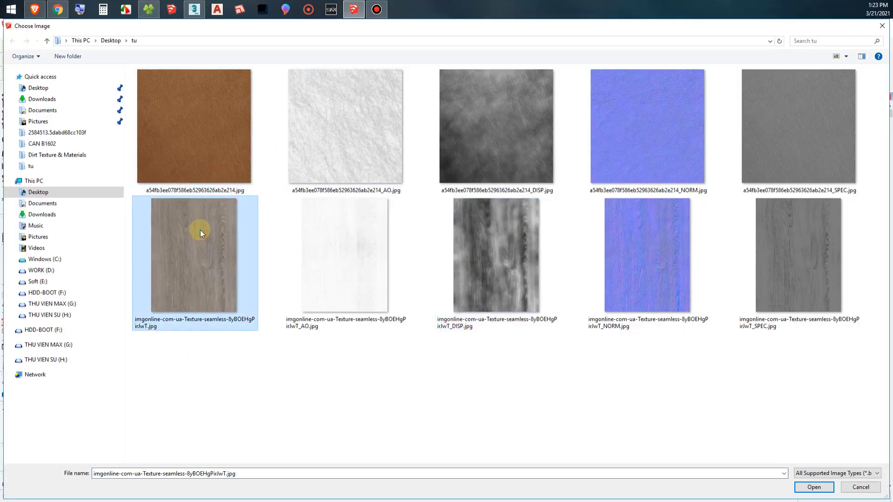
double_click(200, 230)
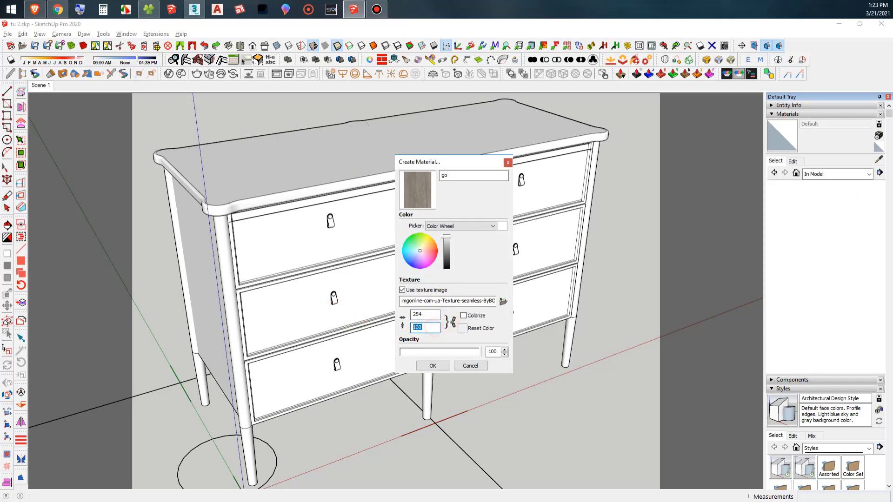
click(435, 366)
Isolate the dresser top and paint it with the go wood material.
mouse_move(424, 275)
middle_down()
mouse_move(401, 329)
mouse_move(399, 231)
middle_up()
key(space)
scroll(399, 231, down, 2)
scroll(383, 230, down, 3)
click(386, 233)
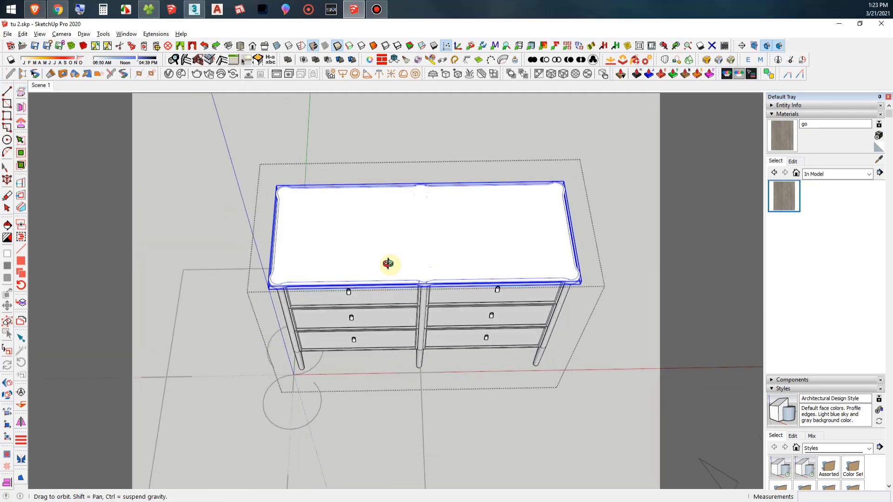
mouse_move(389, 263)
middle_down()
mouse_move(399, 250)
mouse_move(189, 140)
middle_up()
drag(189, 135, 630, 379)
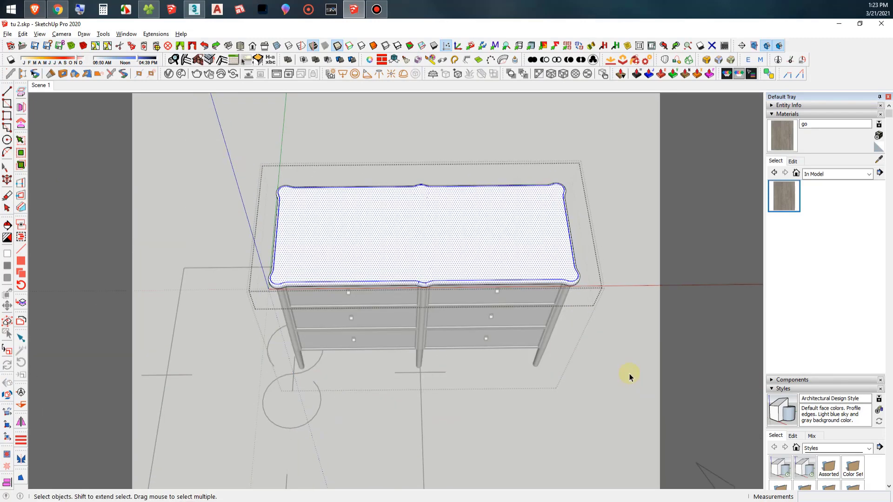
key(ctrl+h)
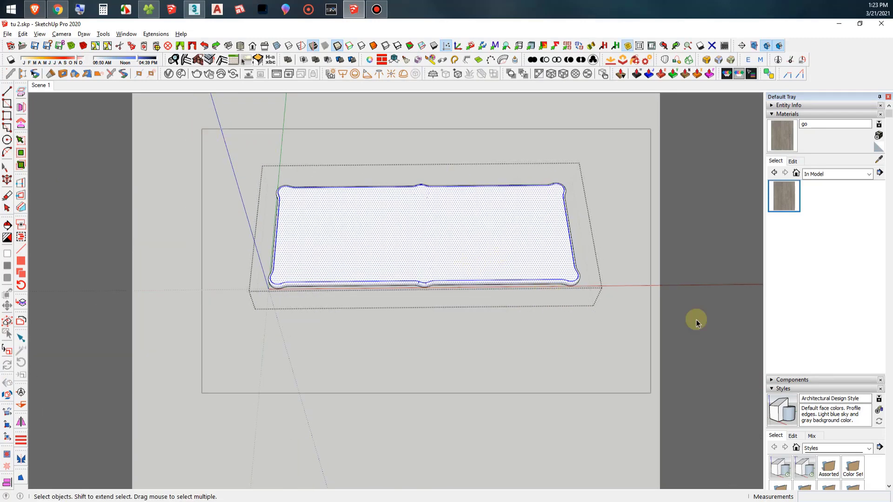
click(787, 141)
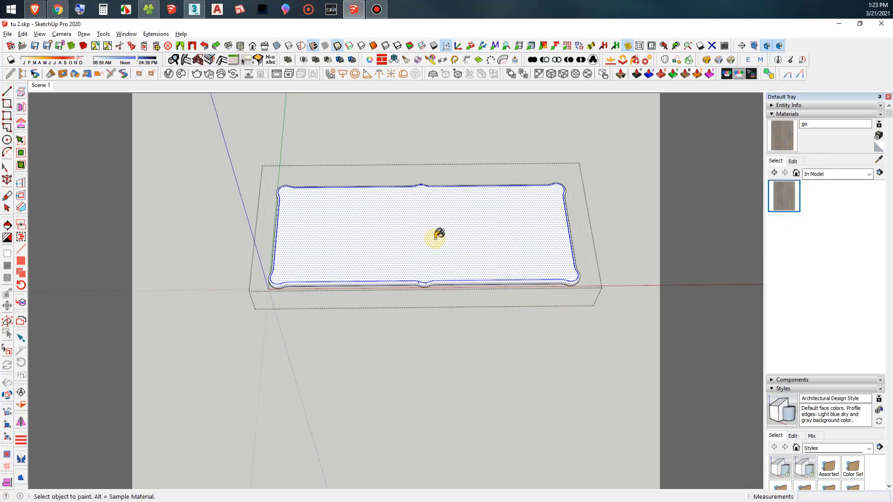
click(409, 223)
scroll(408, 225, up, 3)
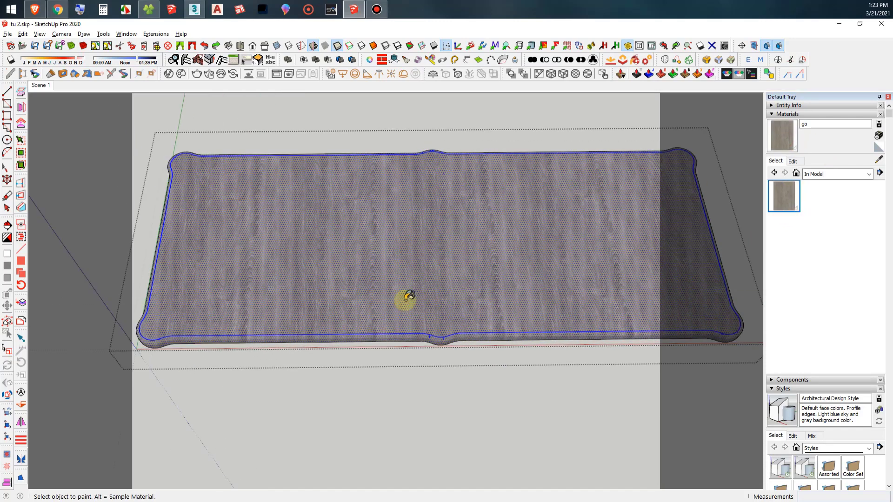
click(390, 356)
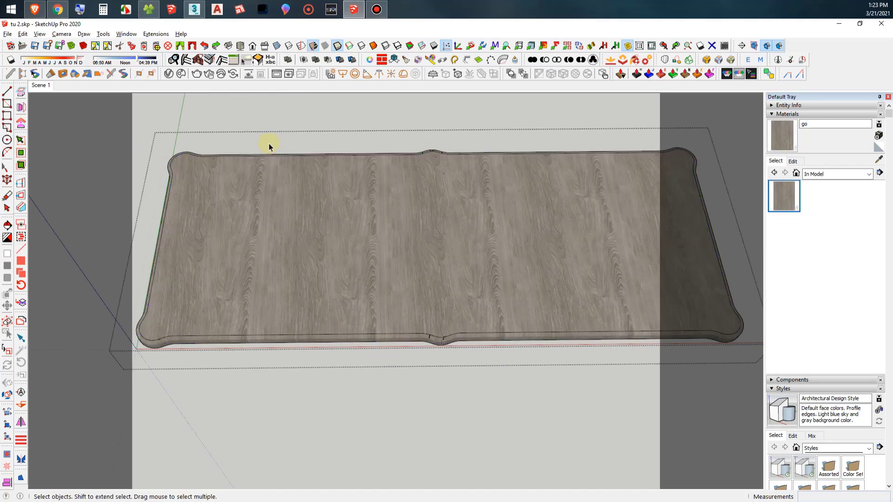
Rotate the top's wood grain 90°, tile it 1x1 and stretch it about 1.5 times.
click(428, 58)
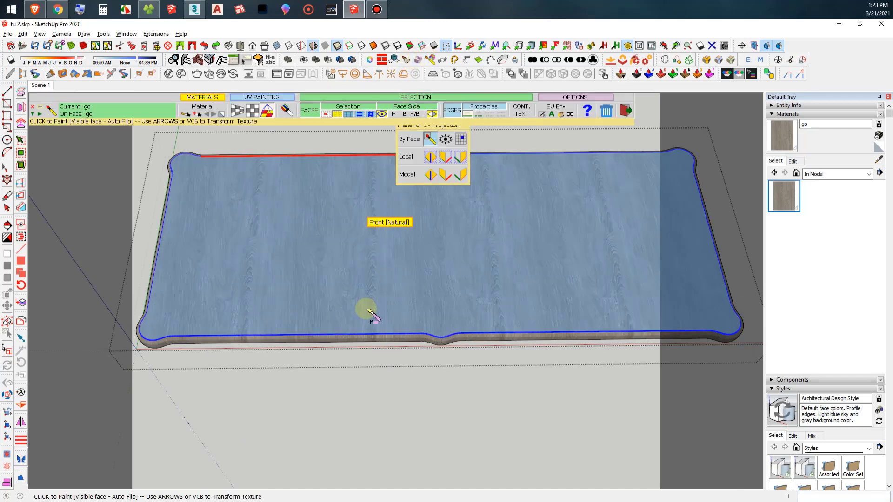
click(367, 309)
click(375, 258)
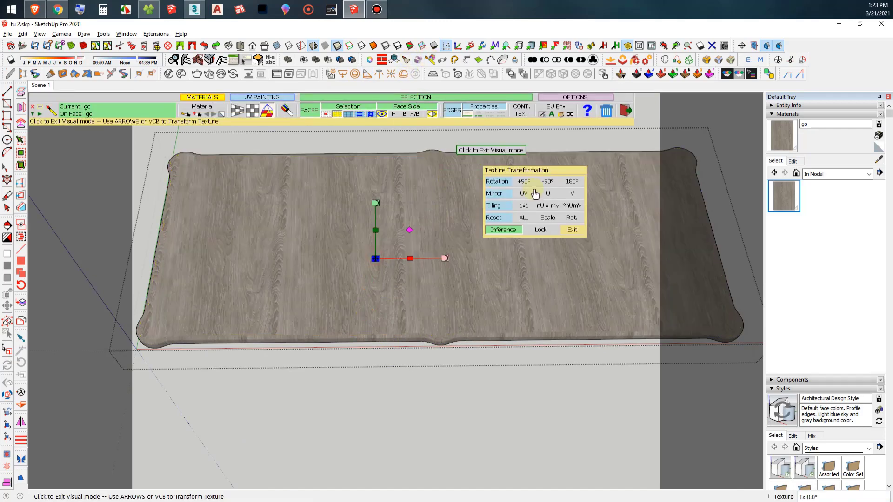
click(529, 185)
click(529, 208)
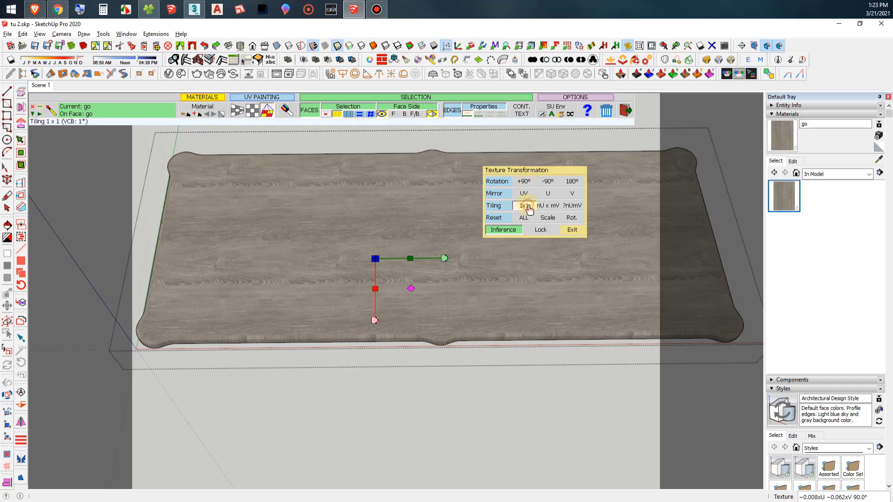
click(547, 217)
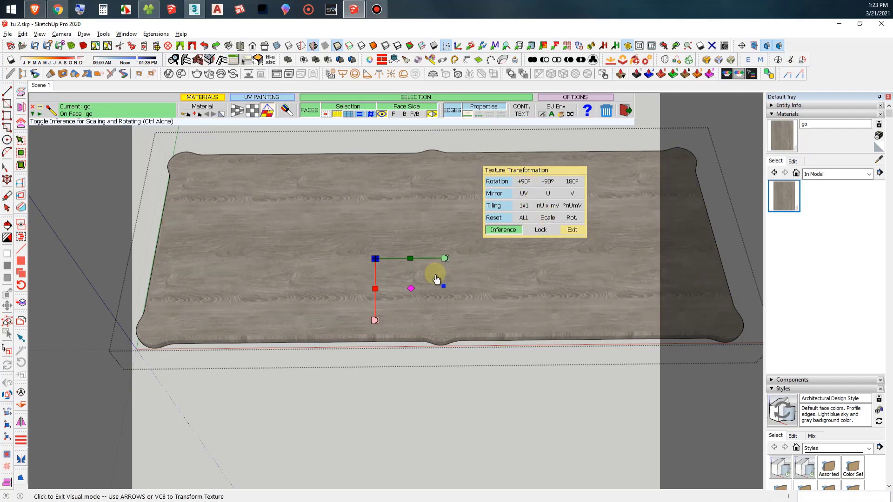
drag(421, 264, 433, 264)
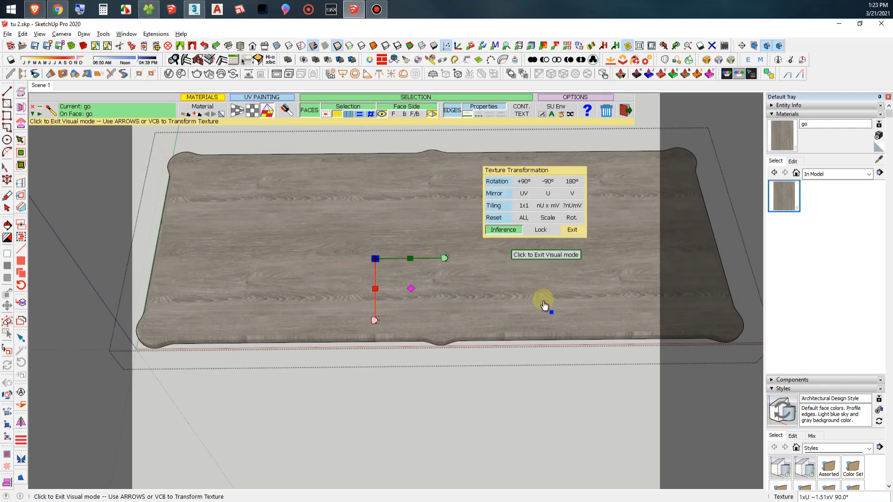
click(878, 159)
click(646, 211)
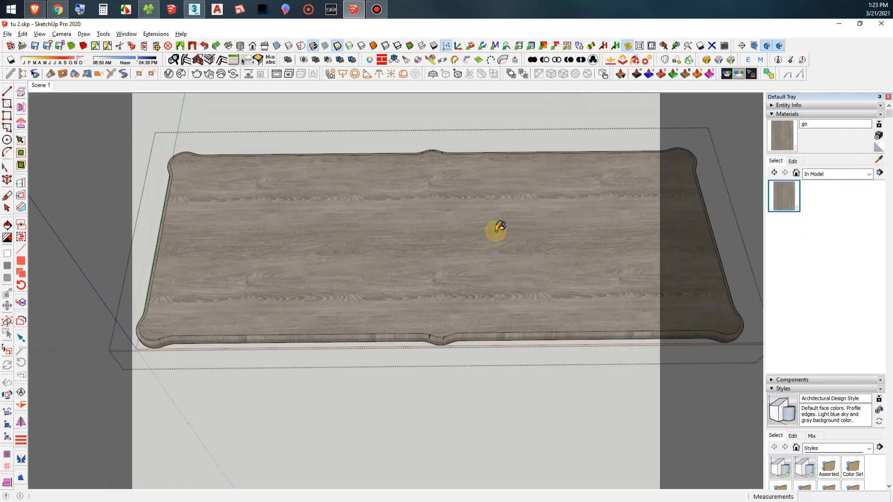
click(428, 261)
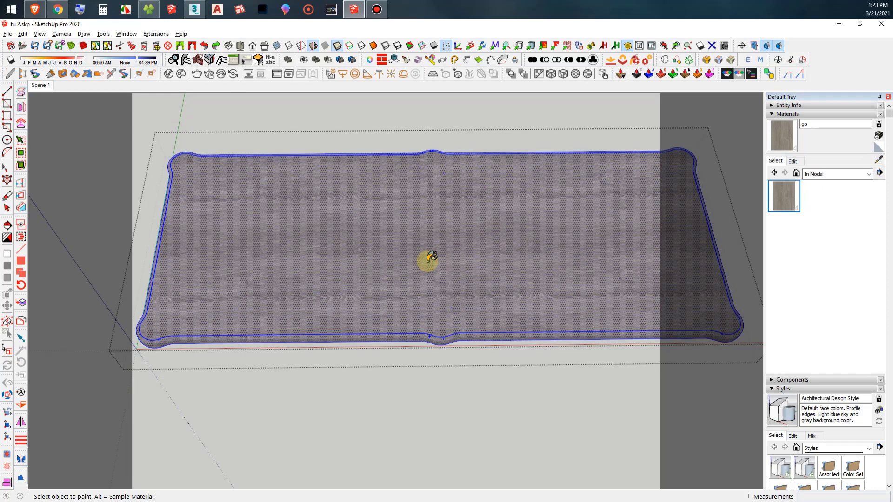
mouse_move(470, 200)
middle_down()
mouse_move(437, 241)
mouse_move(365, 241)
middle_up()
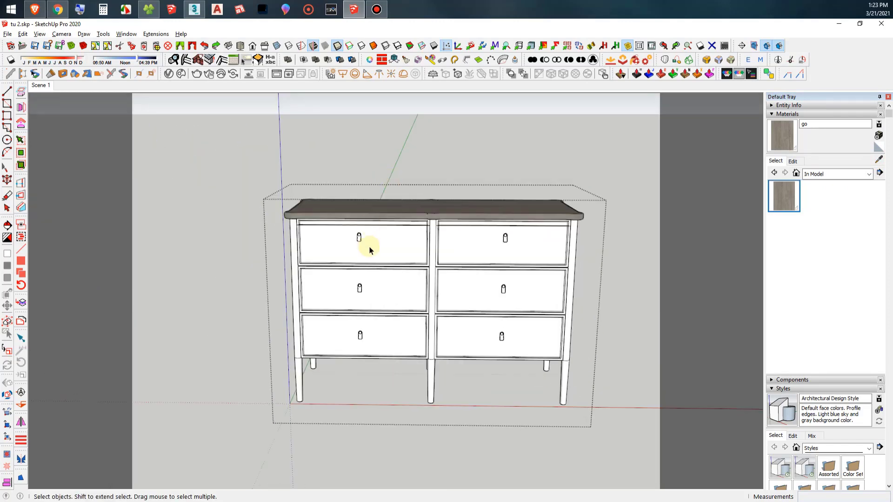
Re-tile the wood texture on the top drawer front and shift its grain down.
scroll(415, 248, up, 3)
scroll(415, 249, up, 3)
double_click(374, 239)
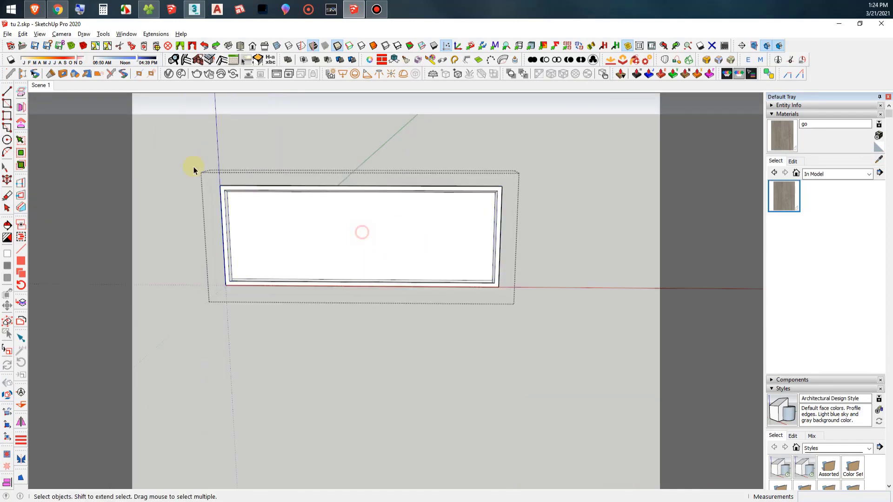
click(355, 229)
key(b)
scroll(358, 218, up, 3)
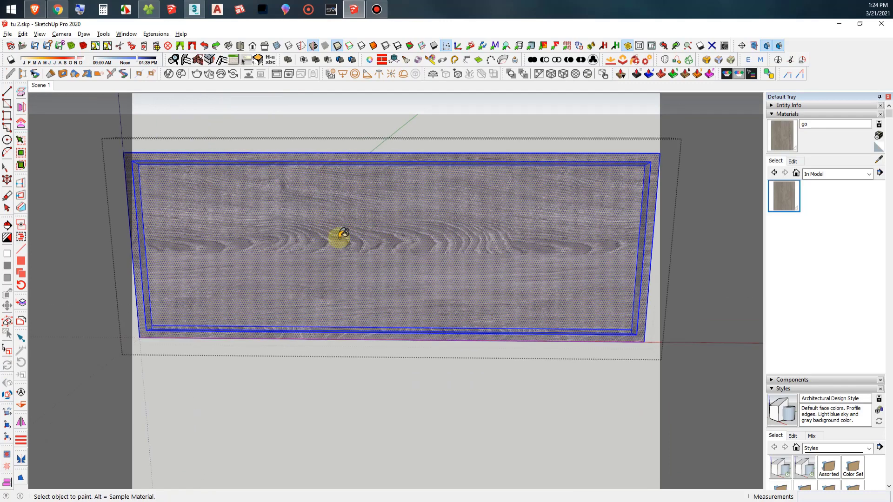
middle_drag(335, 235, 386, 226)
key(space)
click(430, 60)
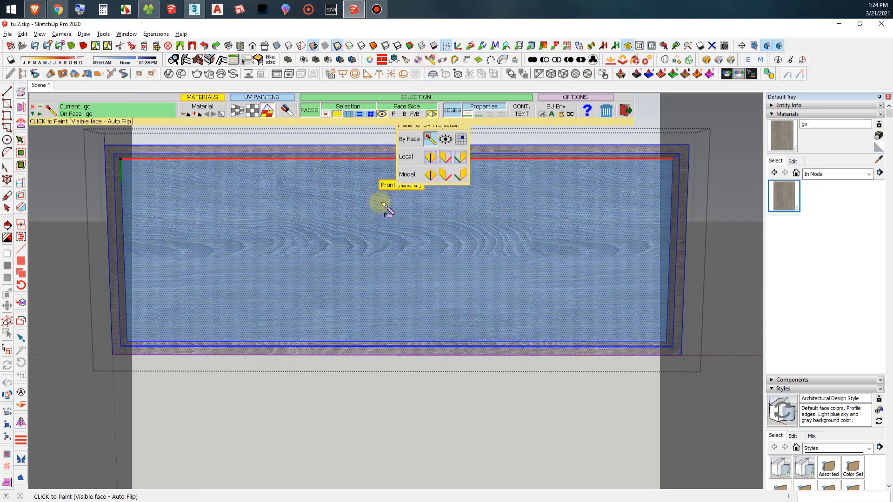
click(383, 244)
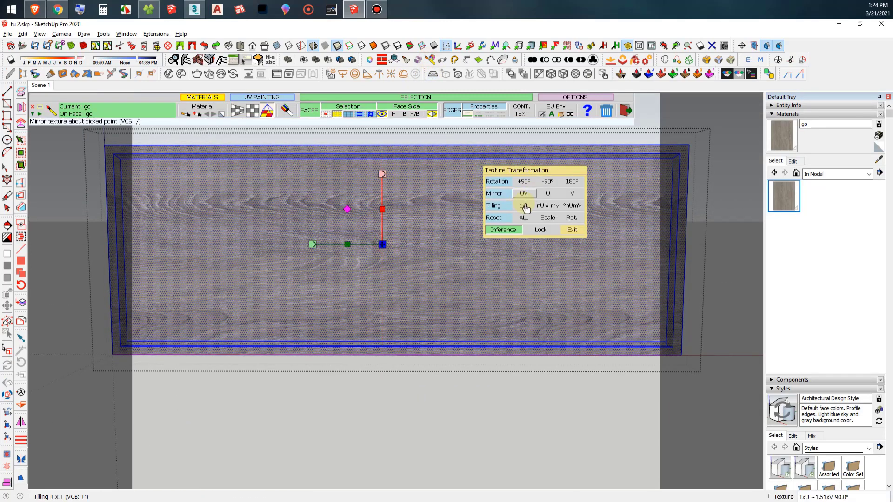
click(523, 205)
drag(381, 251, 381, 358)
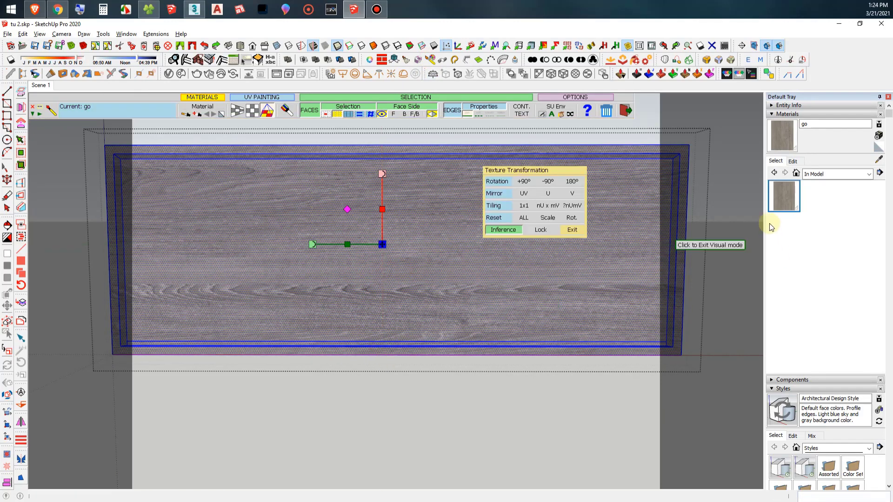
Sample the wood material and paint the drawer front with it.
click(879, 160)
key(space)
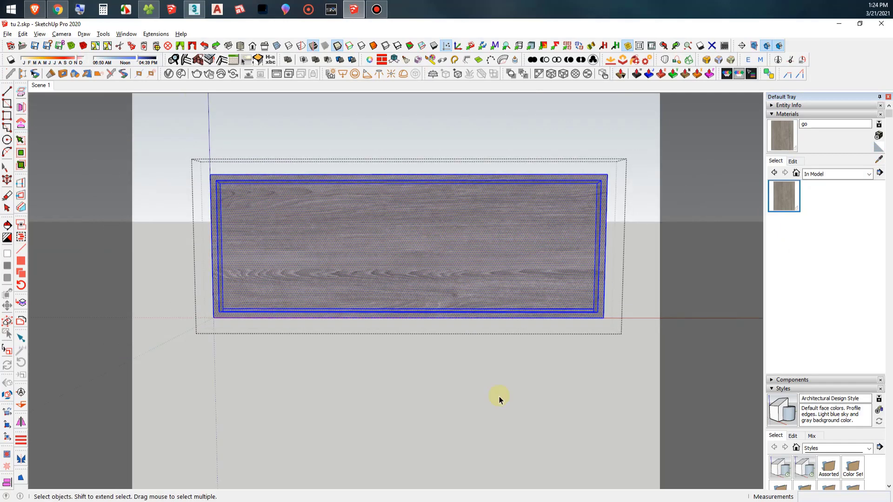
scroll(385, 194, up, 3)
scroll(370, 303, down, 3)
scroll(511, 395, down, 3)
click(407, 324)
key(b)
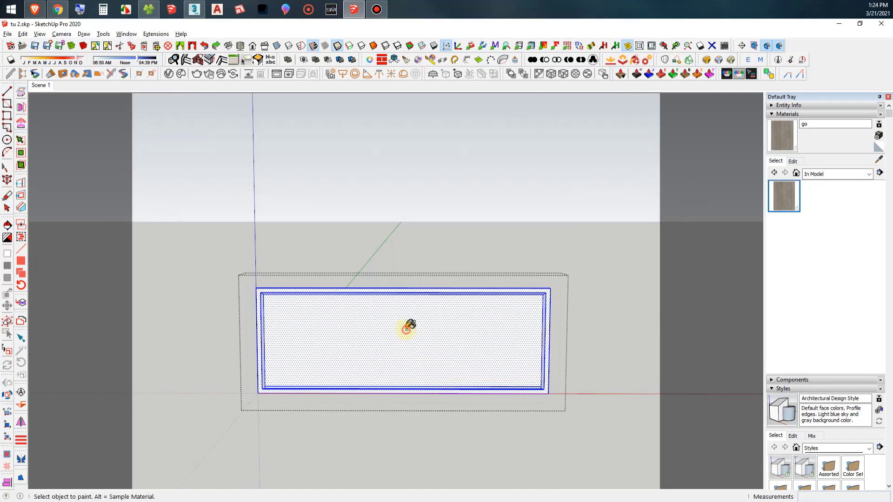
key(space)
scroll(440, 397, down, 3)
Paint the white drawer with wood and rescale its grain vertically.
key(ctrl+z)
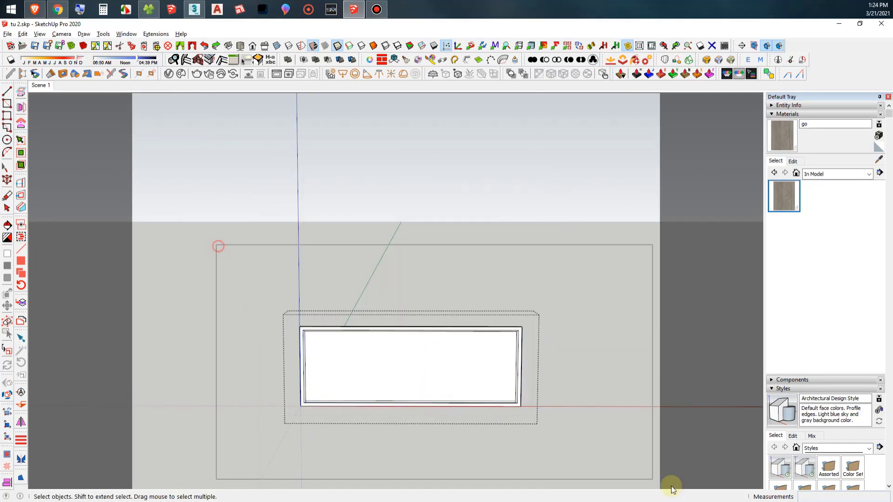
key(b)
click(432, 362)
key(space)
scroll(436, 409, up, 2)
scroll(311, 329, up, 3)
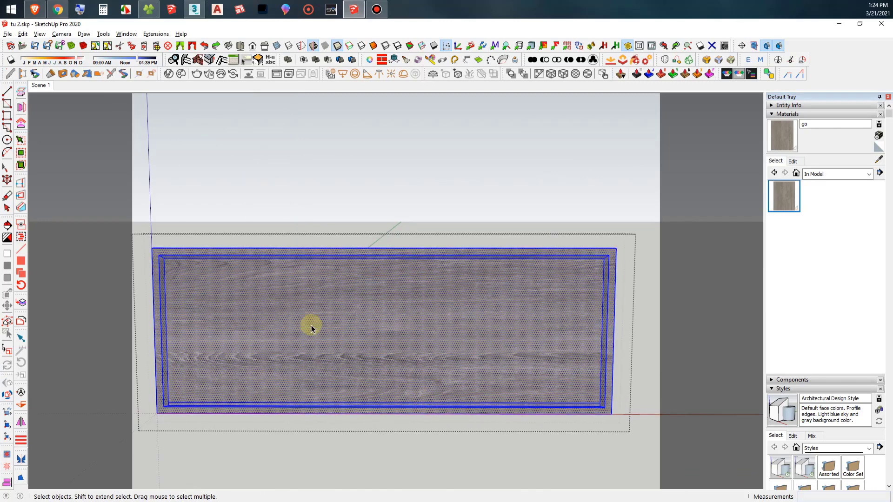
click(333, 236)
click(431, 59)
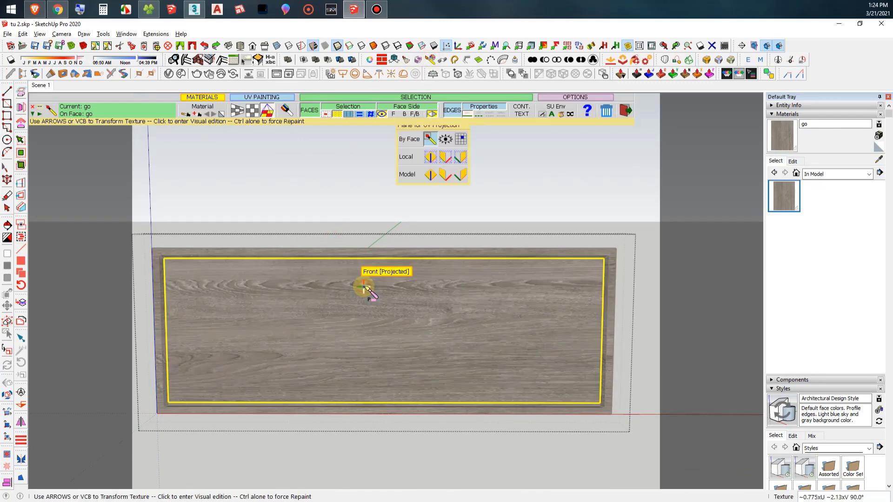
click(381, 314)
mouse_move(335, 336)
mouse_down()
mouse_move(383, 341)
mouse_move(370, 335)
mouse_up()
click(695, 291)
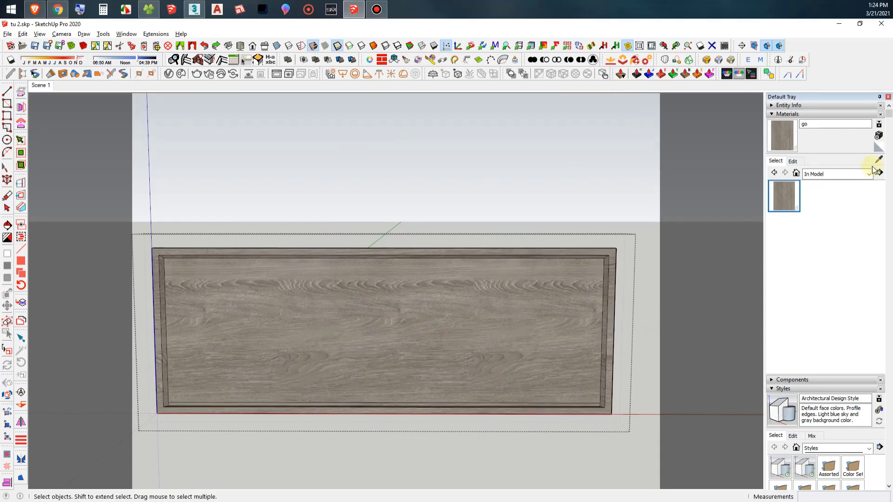
Restore the upper drawer and paint the top drawer front panel with wood.
key(ctrl+z)
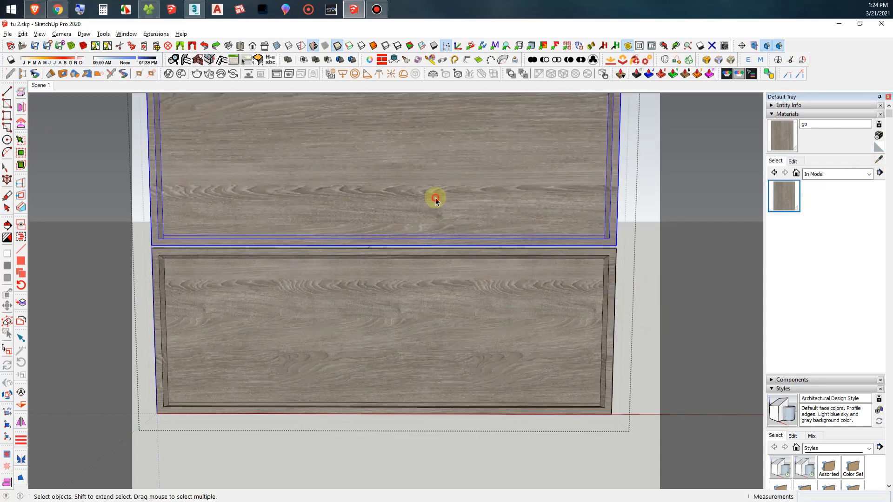
scroll(436, 201, down, 4)
key(b)
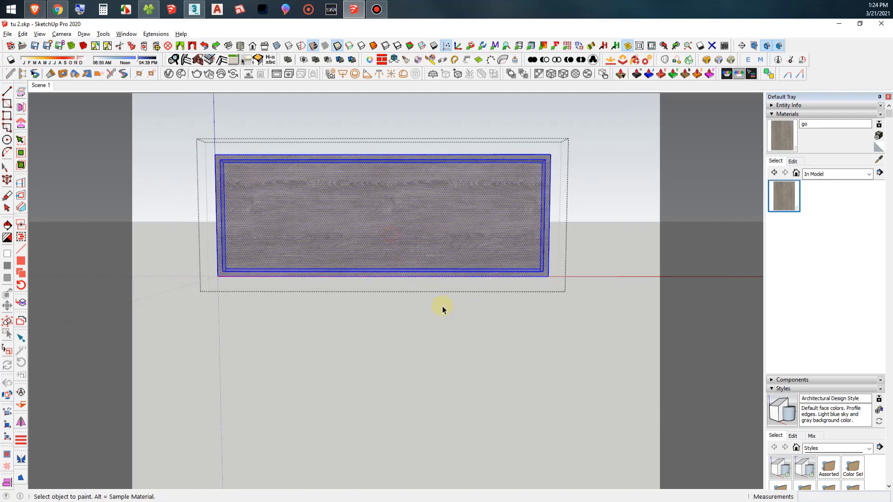
key(space)
scroll(428, 352, down, 2)
click(409, 180)
key(ctrl+z)
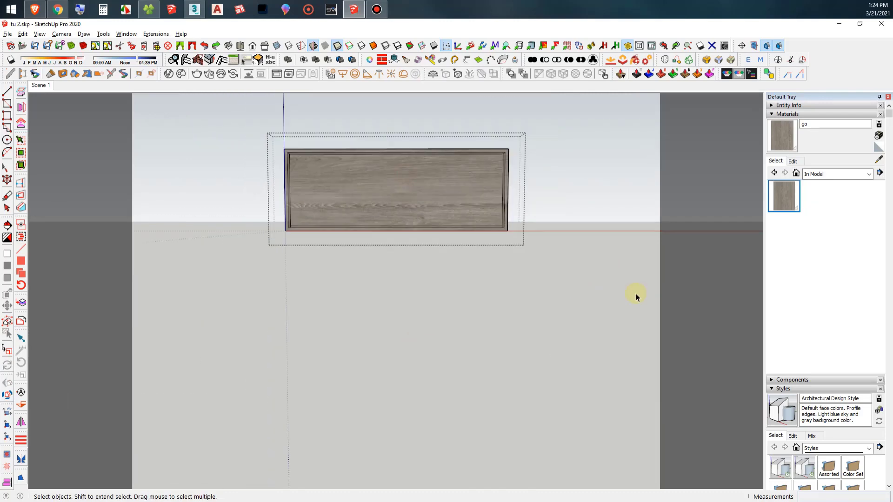
click(437, 165)
key(b)
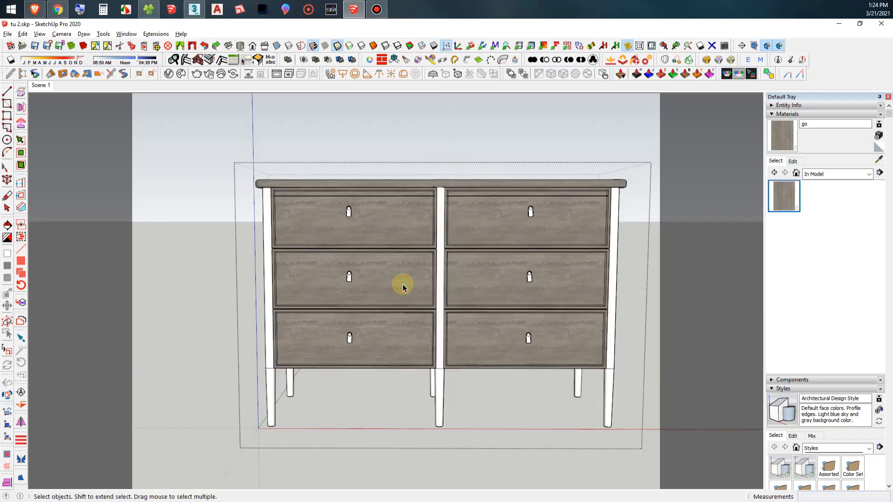
Paint a white leg with the wood texture using cube projection.
middle_drag(437, 284, 545, 280)
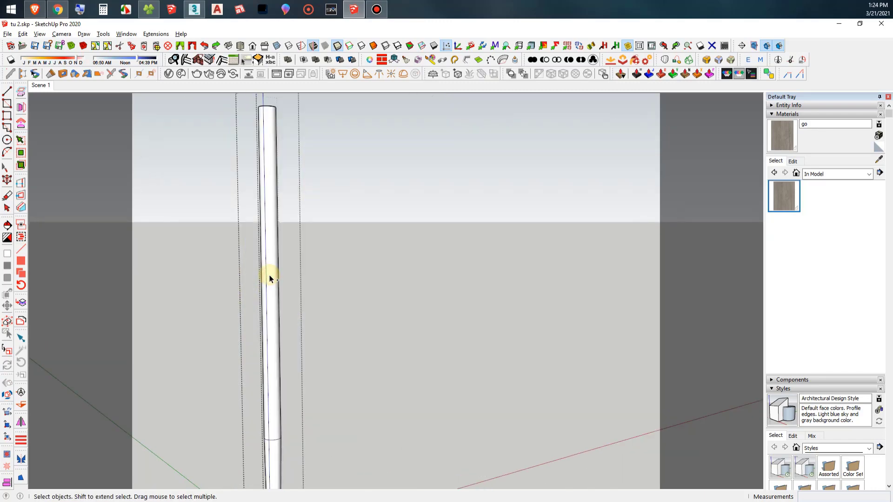
click(269, 278)
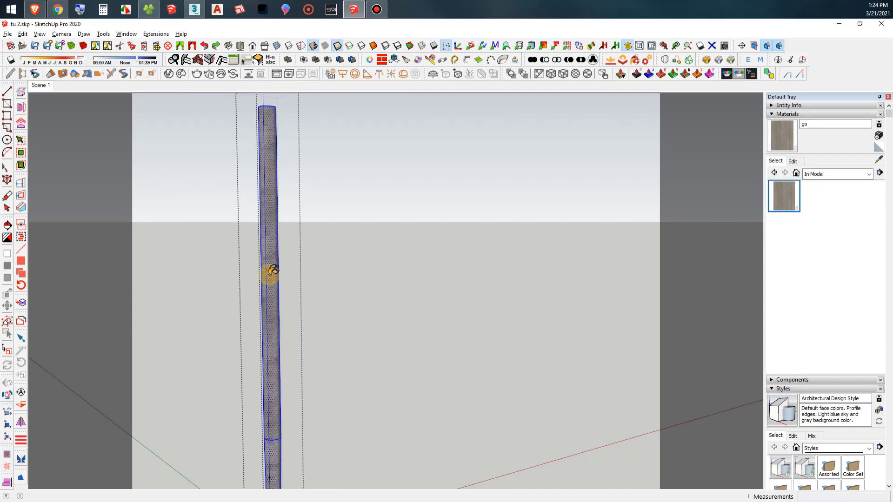
scroll(269, 278, up, 2)
click(563, 75)
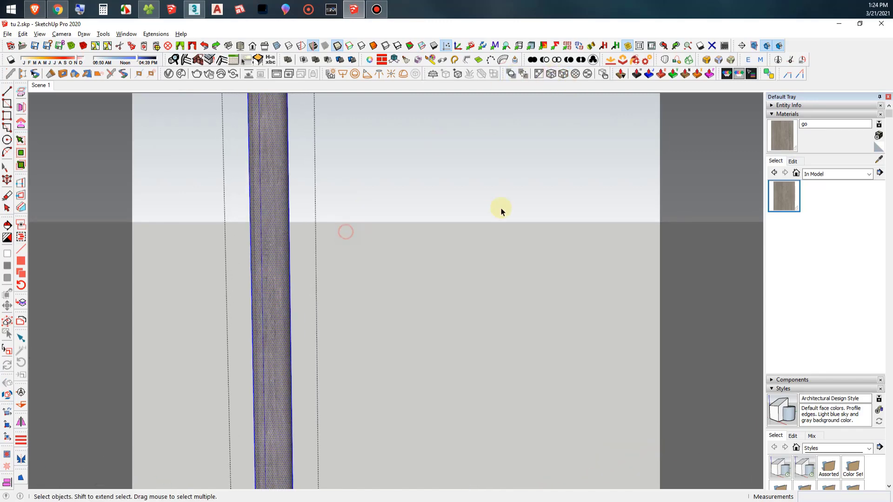
scroll(501, 211, down, 5)
scroll(281, 206, up, 3)
click(289, 201)
scroll(289, 208, up, 2)
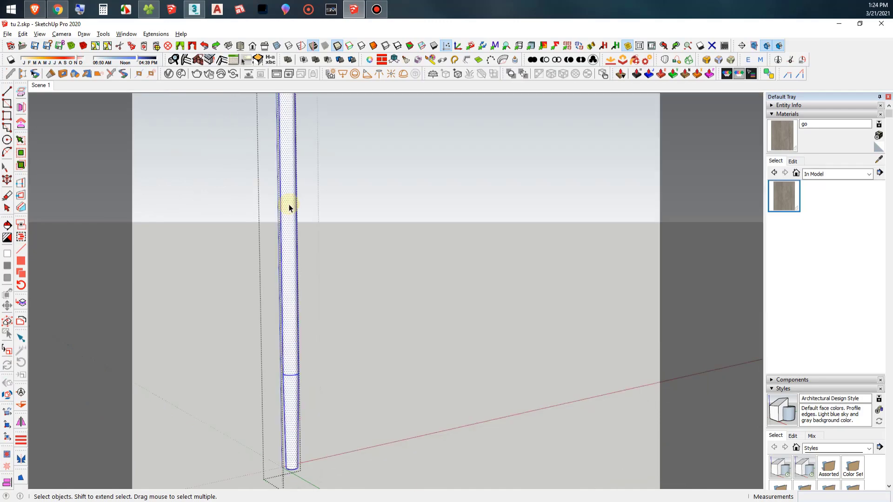
scroll(289, 207, up, 1)
key(b)
click(290, 201)
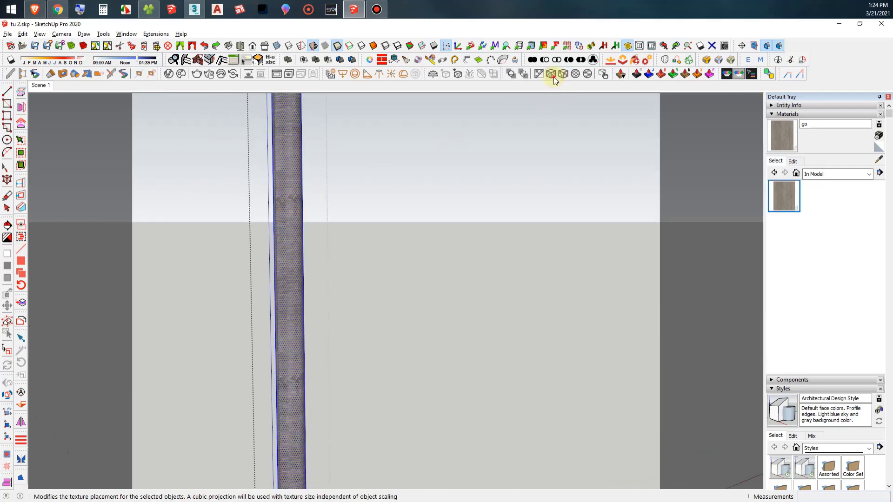
Paint another leg face with wood so its grain runs vertically.
scroll(409, 232, up, 3)
scroll(399, 251, up, 2)
click(399, 251)
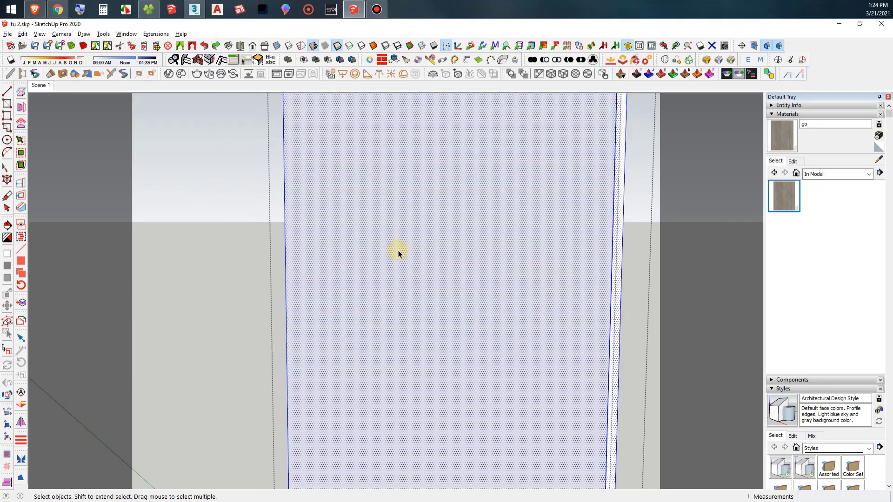
key(b)
scroll(398, 224, down, 3)
scroll(397, 217, down, 2)
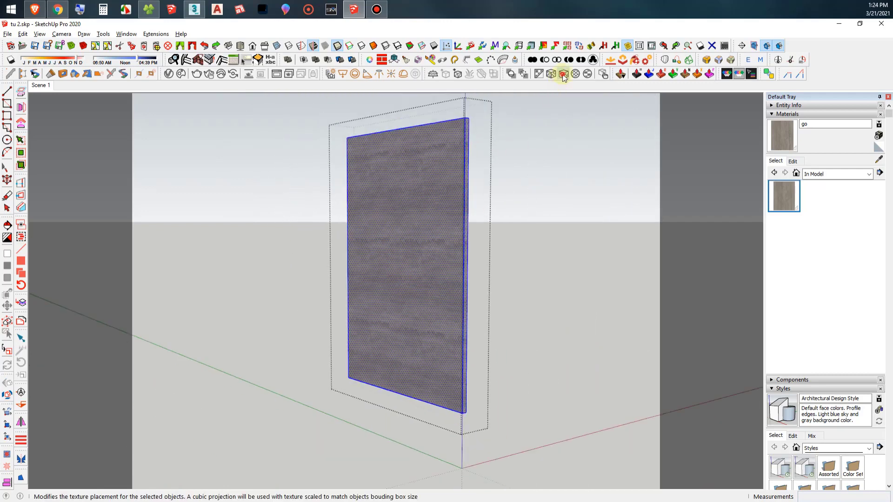
click(553, 75)
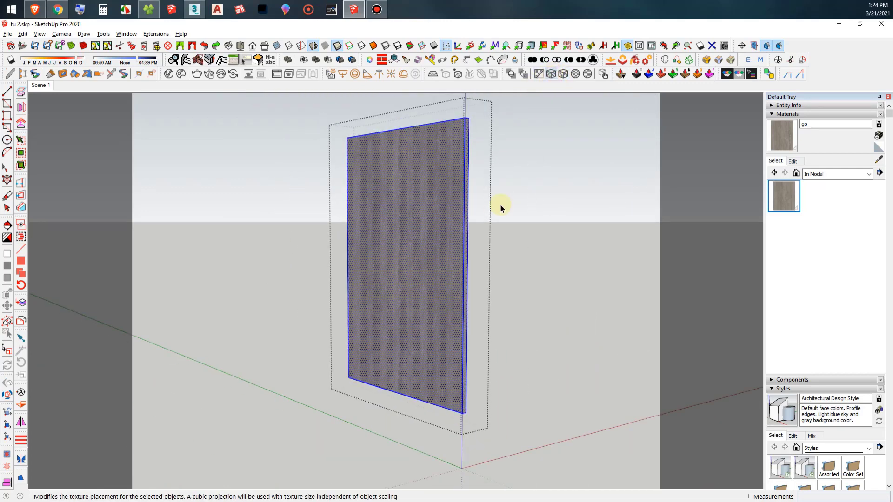
middle_drag(501, 205, 630, 253)
scroll(426, 246, up, 2)
scroll(305, 325, down, 5)
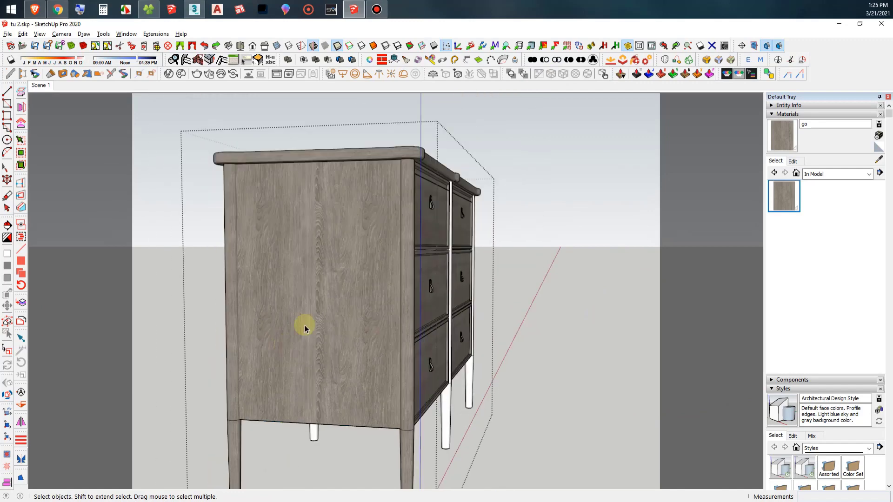
middle_drag(305, 325, 225, 323)
scroll(455, 387, up, 3)
Paint the middle leg and another white leg with the wood material.
double_click(447, 381)
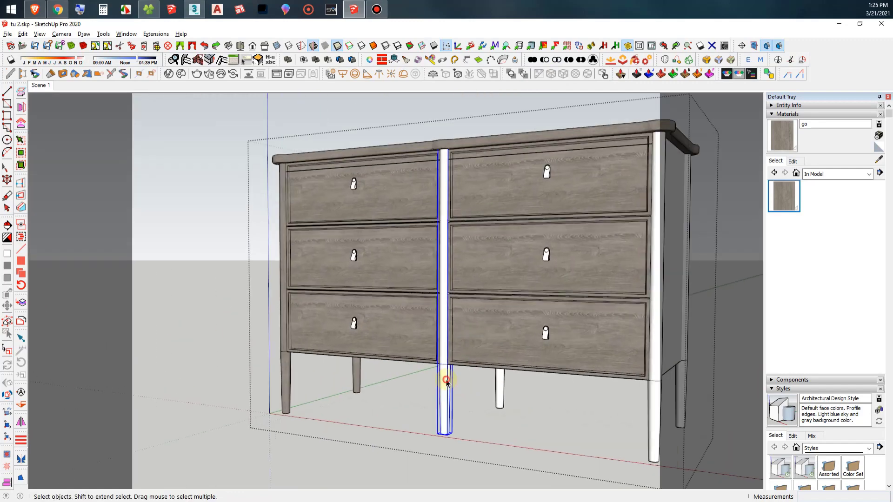
click(448, 380)
scroll(448, 379, up, 3)
key(b)
click(458, 331)
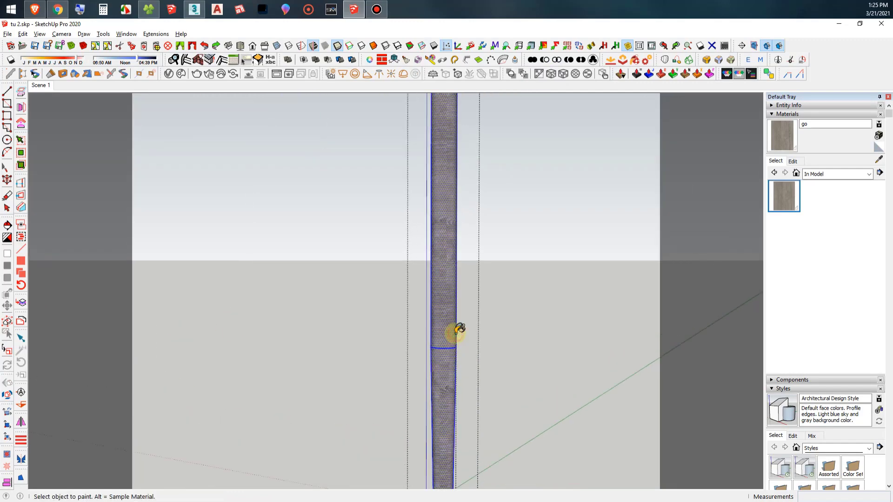
key(Escape)
scroll(255, 305, down, 5)
scroll(255, 306, down, 2)
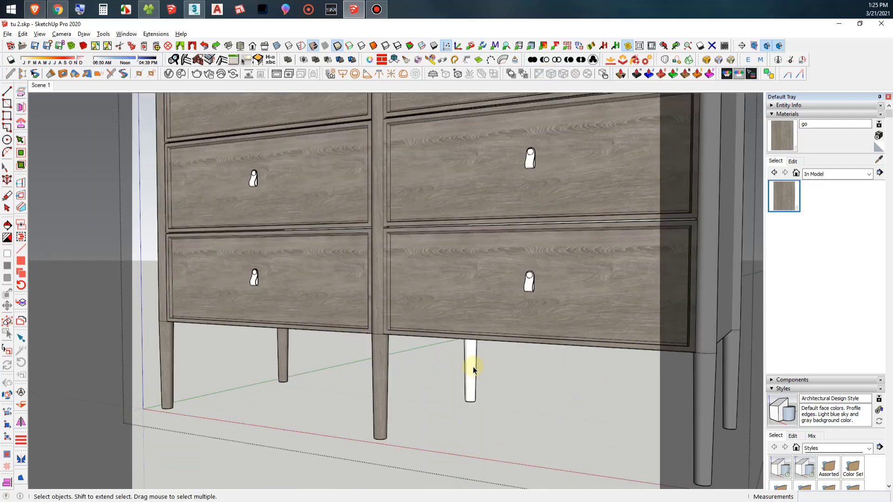
click(473, 368)
double_click(473, 368)
click(473, 356)
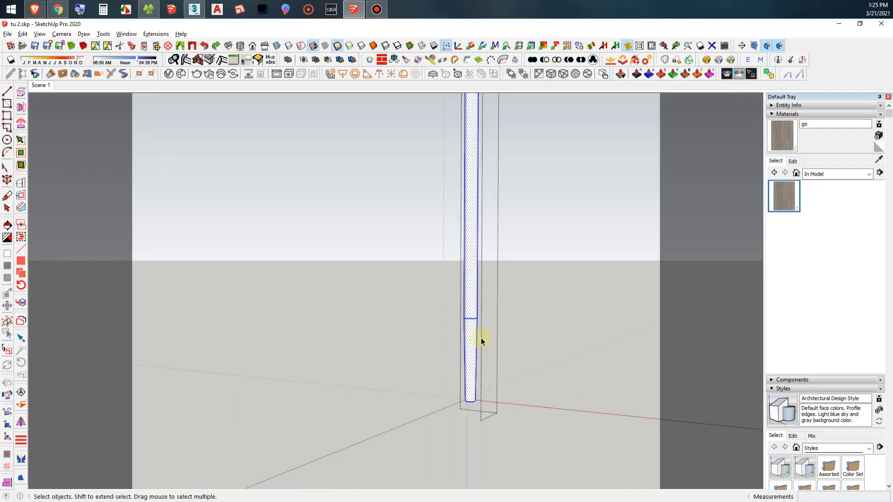
click(476, 258)
key(space)
key(Escape)
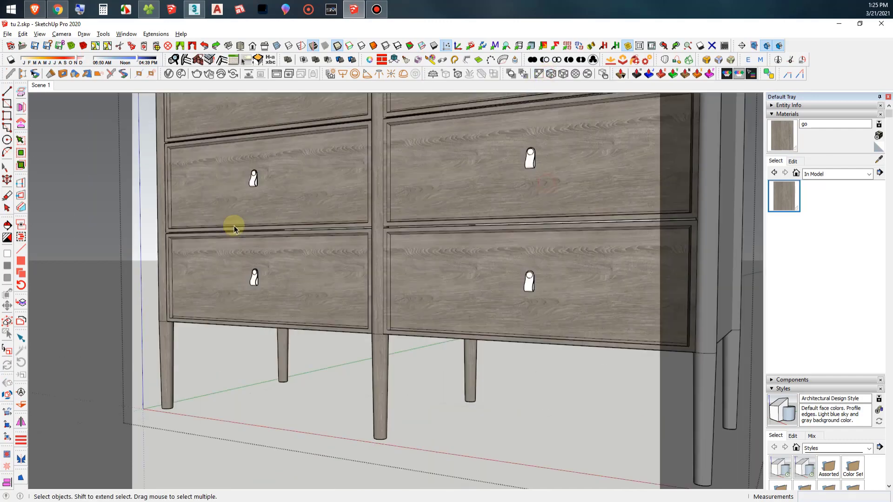
Paint the back leg and the side panel with the wood material.
scroll(234, 225, down, 3)
scroll(399, 288, down, 3)
scroll(465, 312, up, 5)
double_click(469, 315)
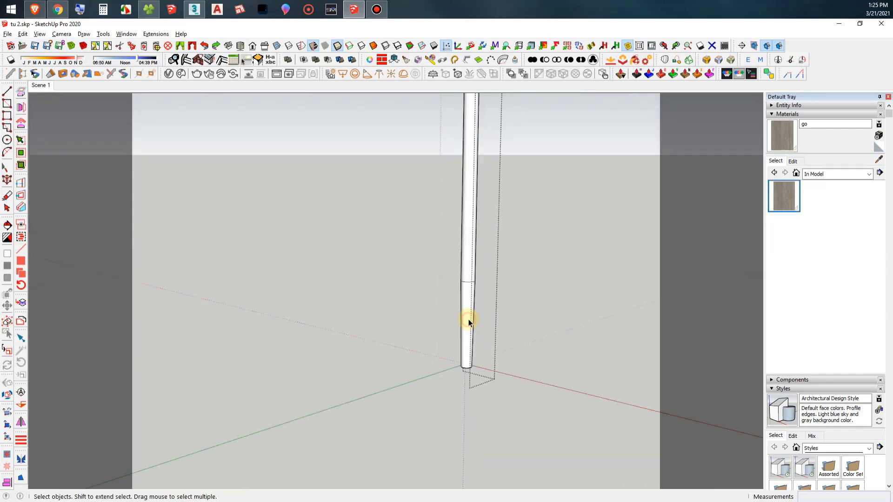
click(469, 321)
click(470, 316)
key(space)
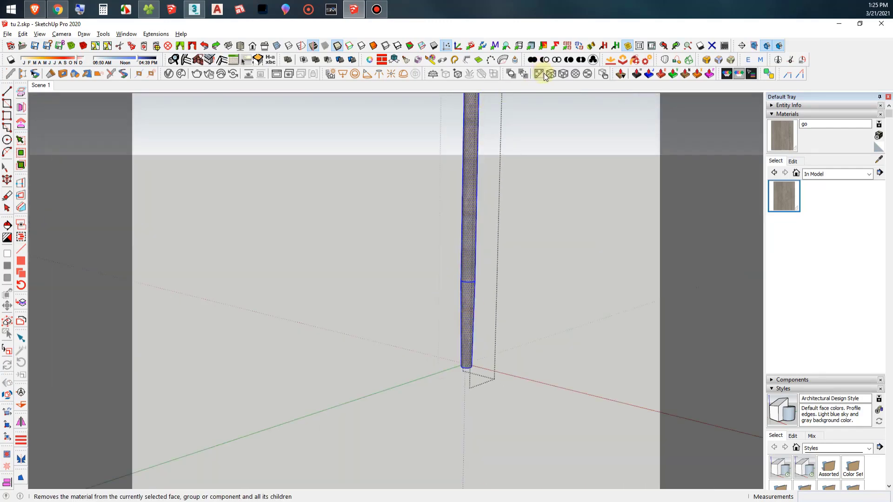
key(Escape)
double_click(427, 216)
click(426, 215)
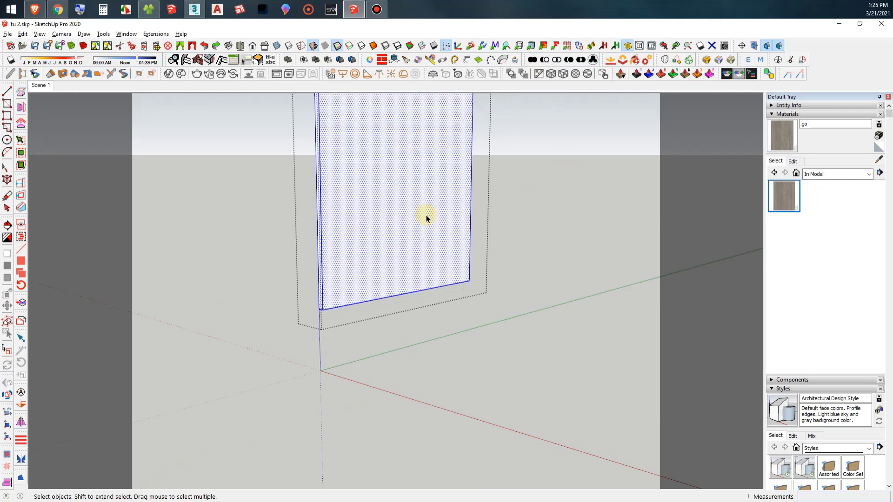
key(b)
click(416, 195)
key(space)
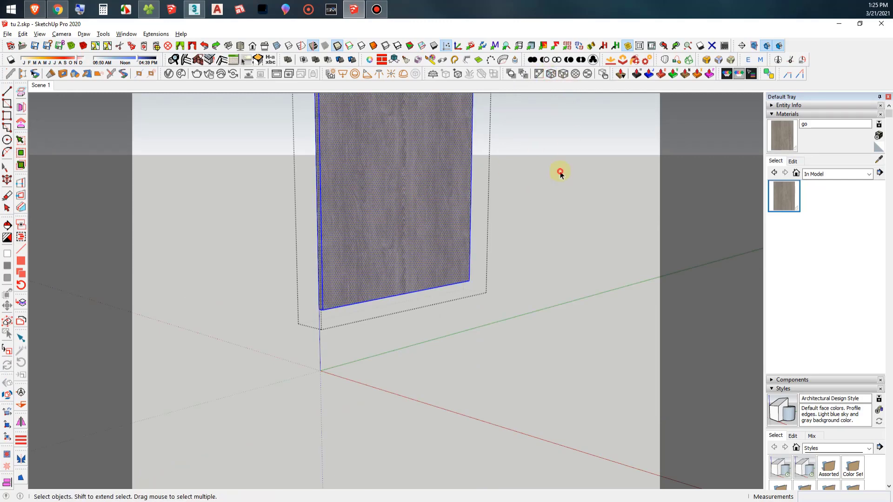
key(Escape)
Paint the front corner post with wood and view the whole dresser.
click(332, 355)
double_click(332, 356)
click(316, 345)
key(b)
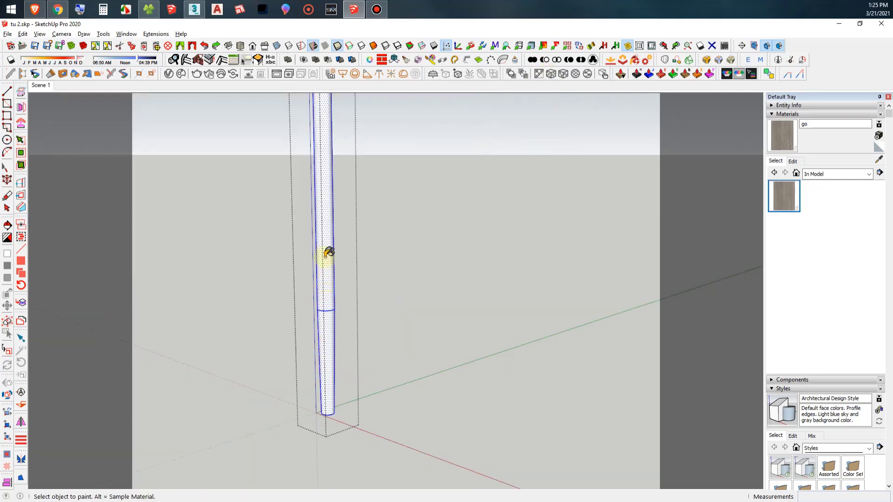
click(324, 255)
key(Escape)
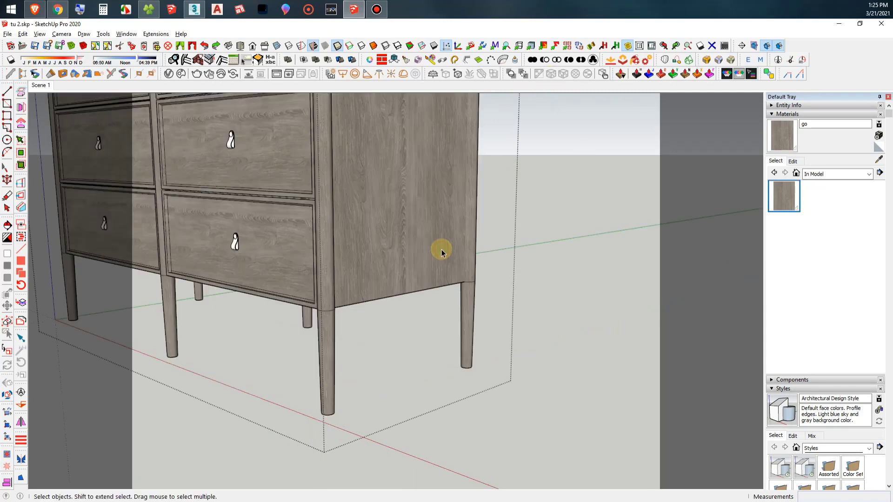
scroll(442, 253, down, 3)
mouse_move(522, 471)
middle_down()
mouse_move(614, 354)
mouse_move(589, 299)
middle_up()
scroll(261, 319, up, 3)
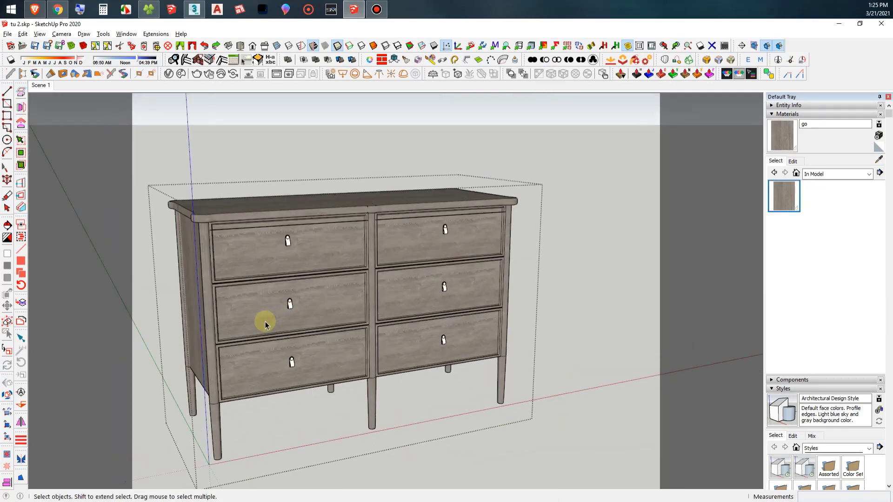
scroll(261, 319, up, 2)
Create a new material named 'da' from the brown leather texture image.
click(879, 149)
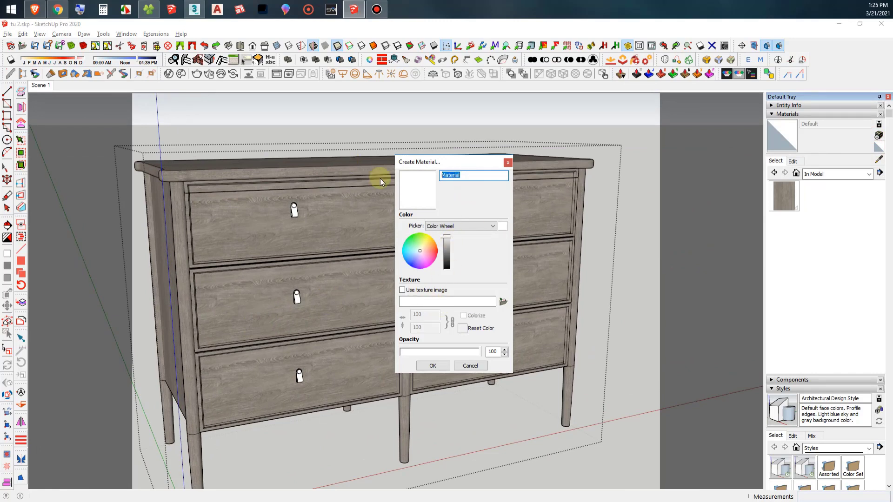
text(da)
click(503, 301)
double_click(200, 134)
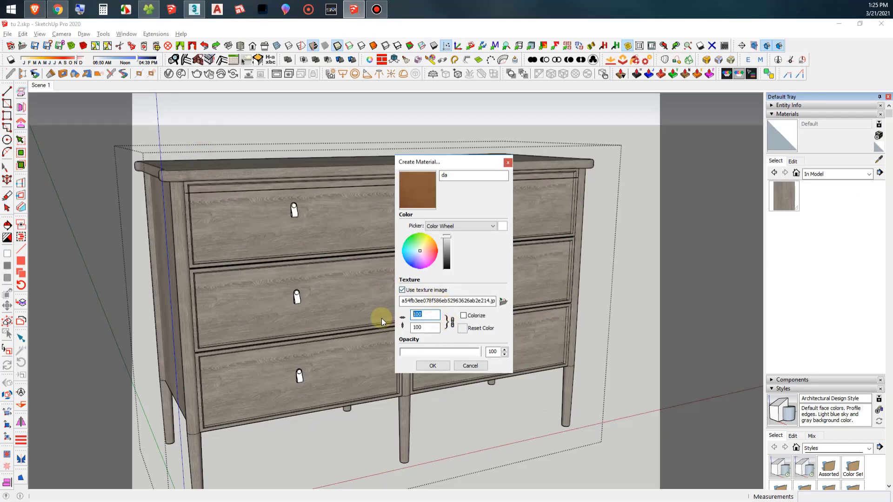
click(433, 365)
Inside the drawer handle, group the round cap and the curved strap separately.
scroll(391, 313, up, 2)
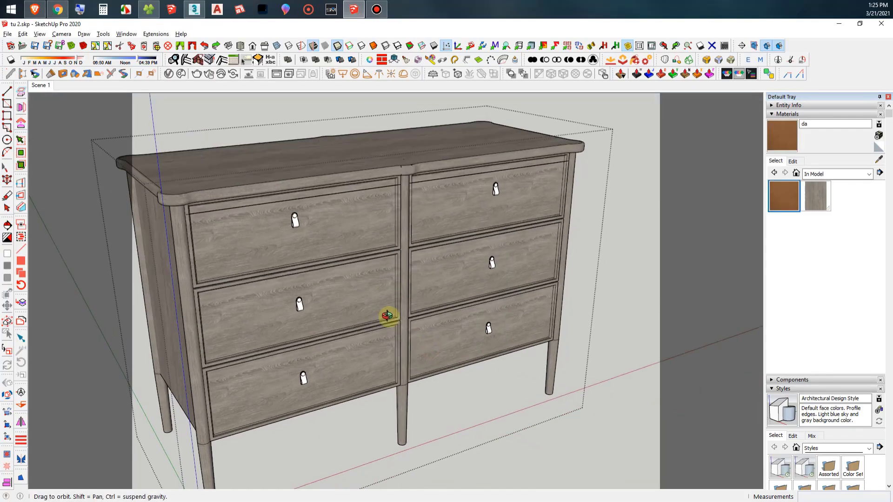
scroll(304, 226, up, 5)
scroll(355, 223, up, 5)
key(space)
click(353, 230)
double_click(353, 230)
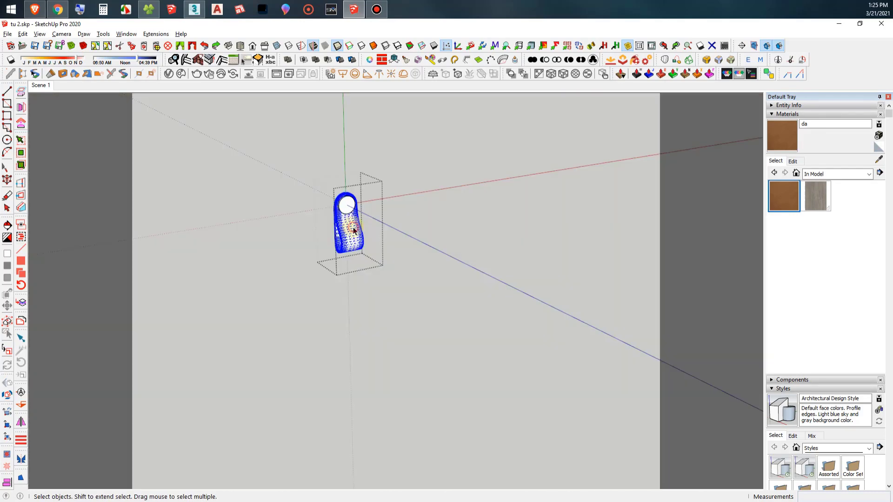
scroll(343, 189, up, 3)
scroll(342, 184, up, 3)
click(342, 182)
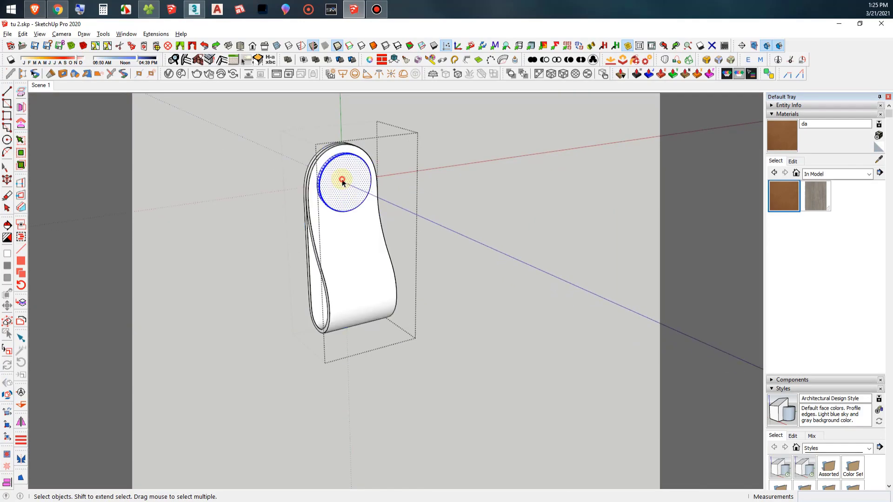
key(ctrl+g)
triple_click(361, 254)
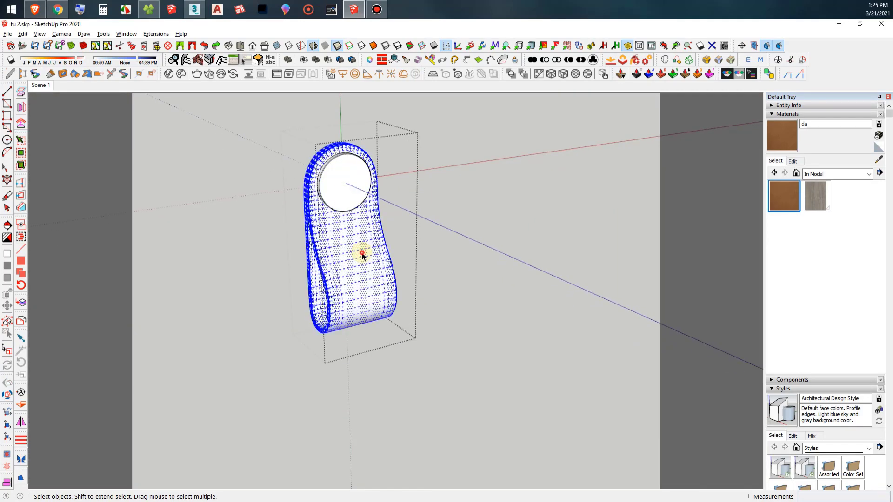
key(ctrl+g)
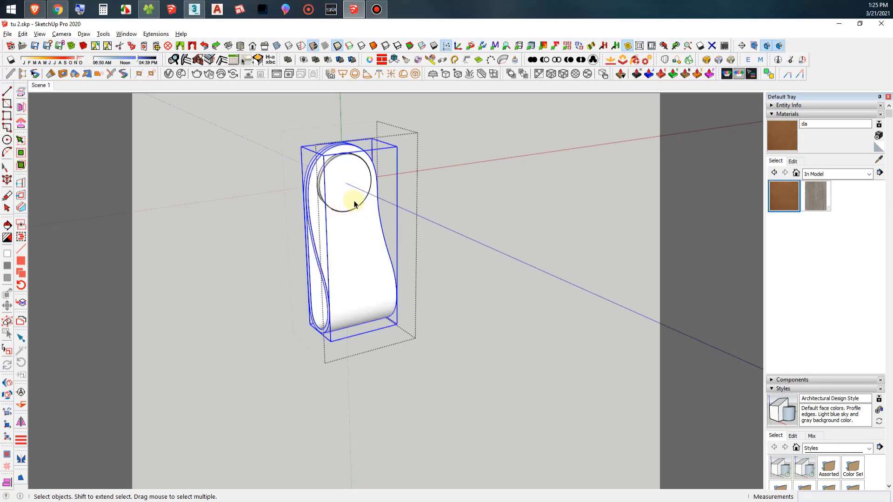
Hide the round cap and paint all the strap geometry with the da leather material.
click(353, 200)
key(Delete)
click(359, 209)
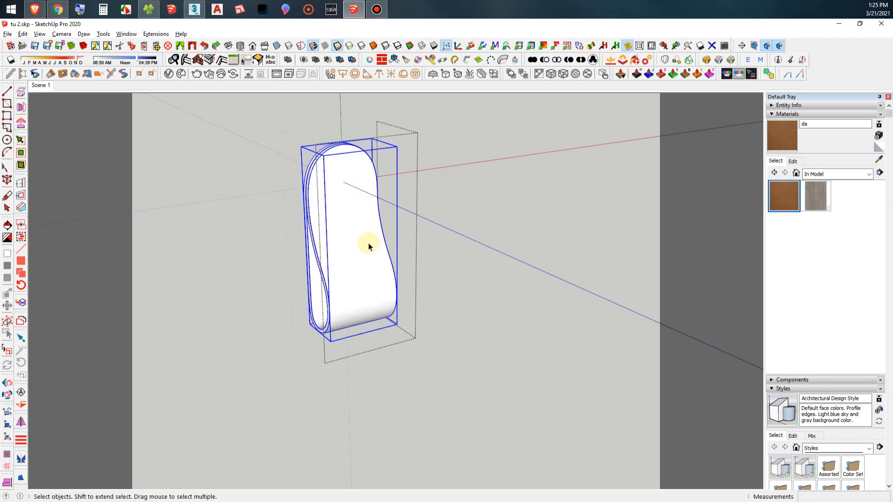
double_click(352, 236)
triple_click(359, 275)
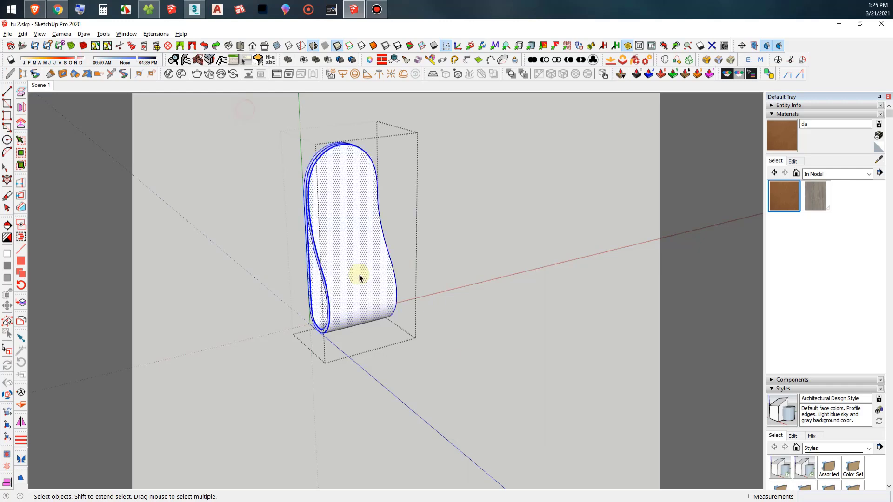
key(b)
click(355, 228)
Undo the texture adjustment, close the strap group and orbit to show the strap's hole.
scroll(360, 225, up, 1)
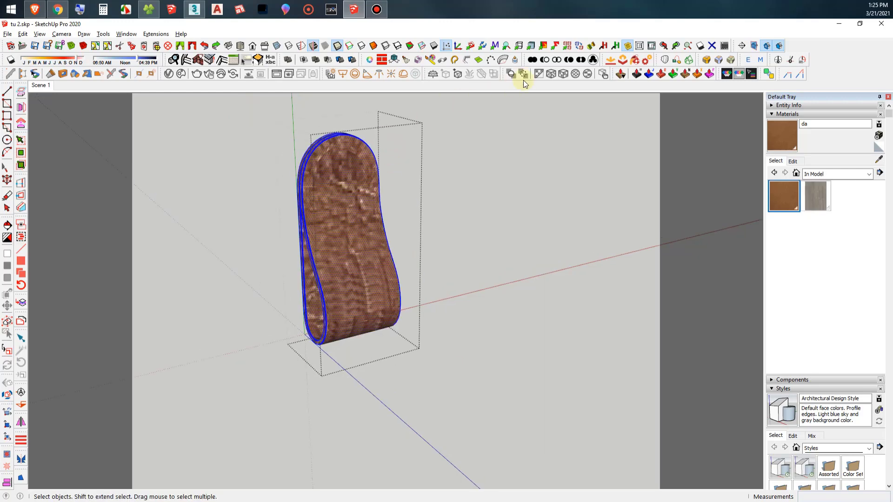
drag(354, 228, 398, 231)
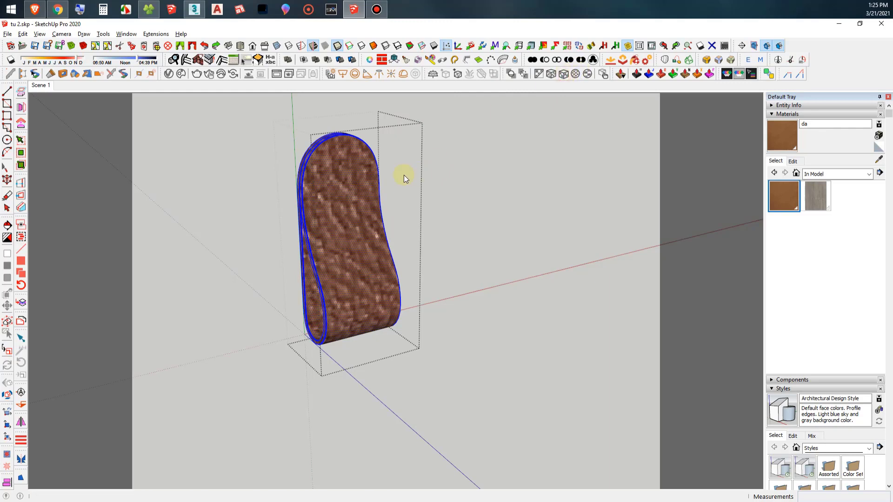
key(ctrl+z)
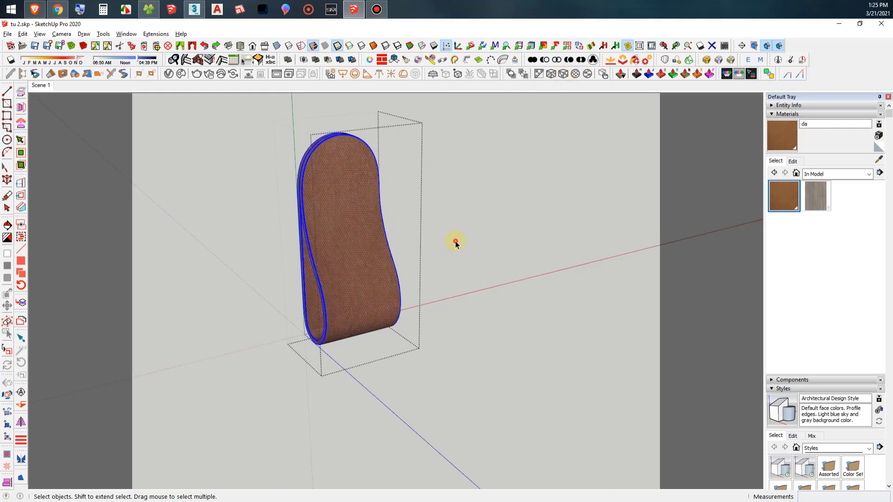
key(ctrl+z)
key(b)
mouse_move(460, 237)
middle_down()
mouse_move(340, 235)
mouse_move(361, 225)
mouse_move(351, 194)
middle_up()
key(space)
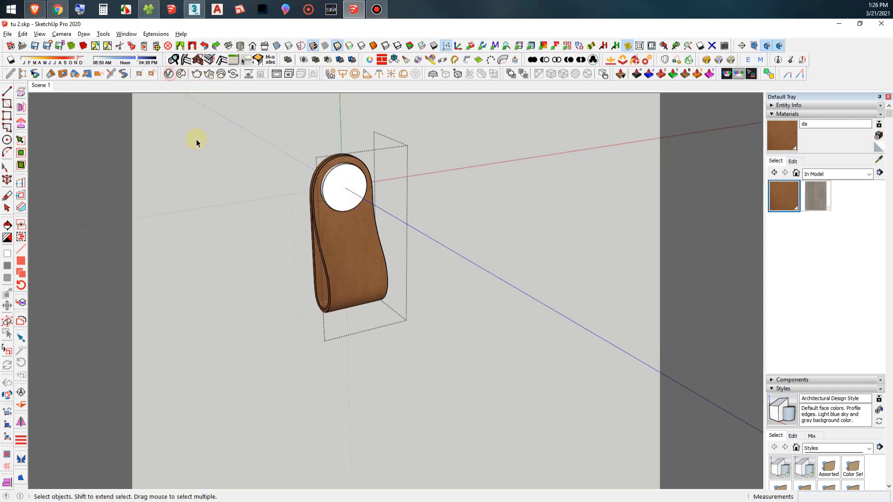
Add a new V-Ray Generic material named inox.
click(111, 78)
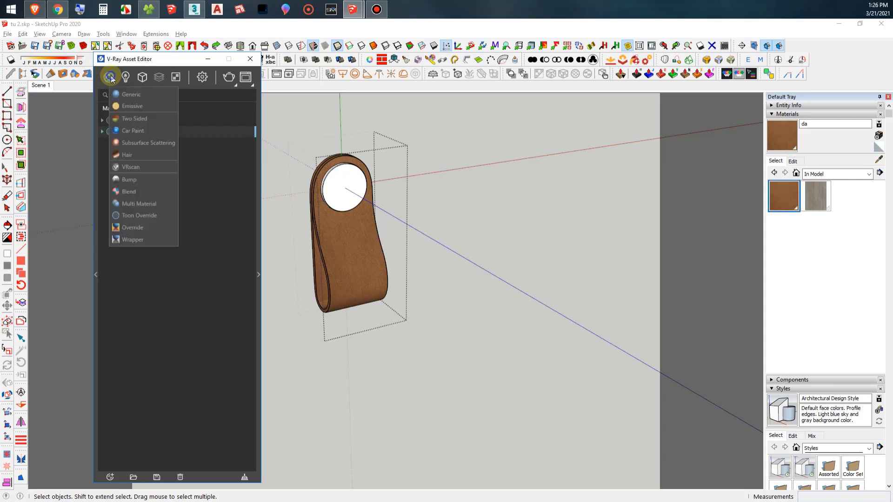
click(138, 96)
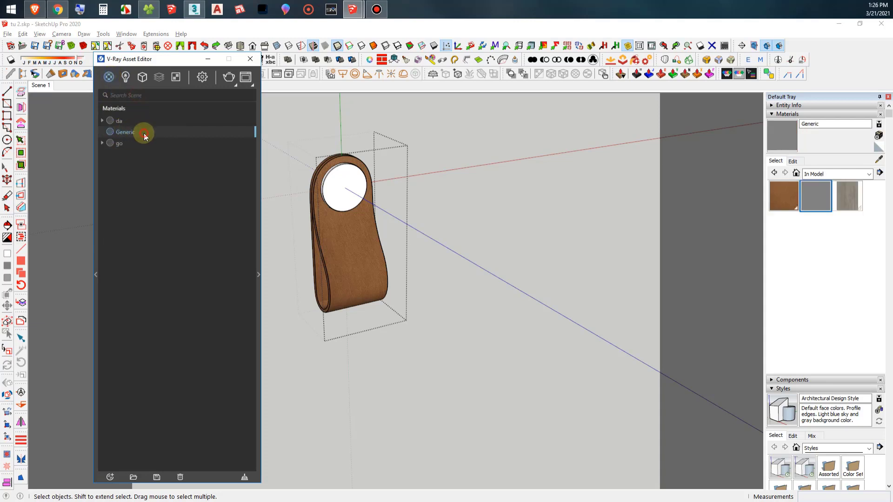
text(inox)
key(Return)
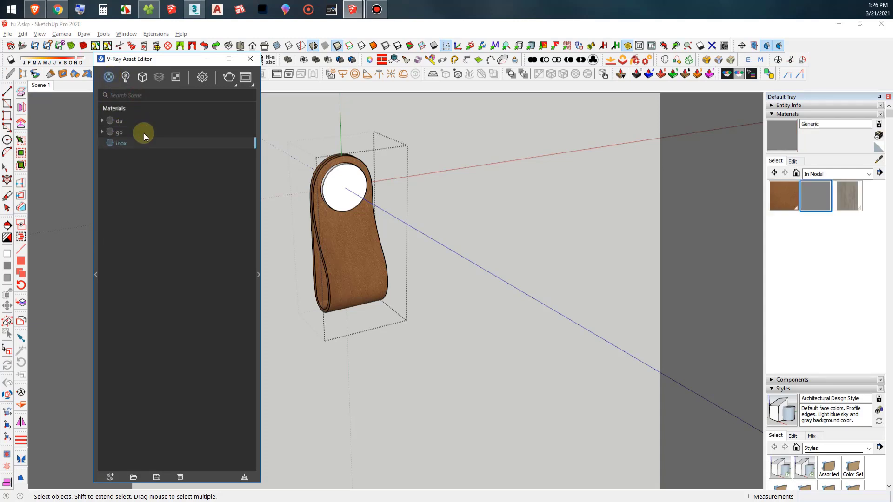
Give inox a near-black diffuse colour (RGB 37) and a full white reflection colour.
click(258, 273)
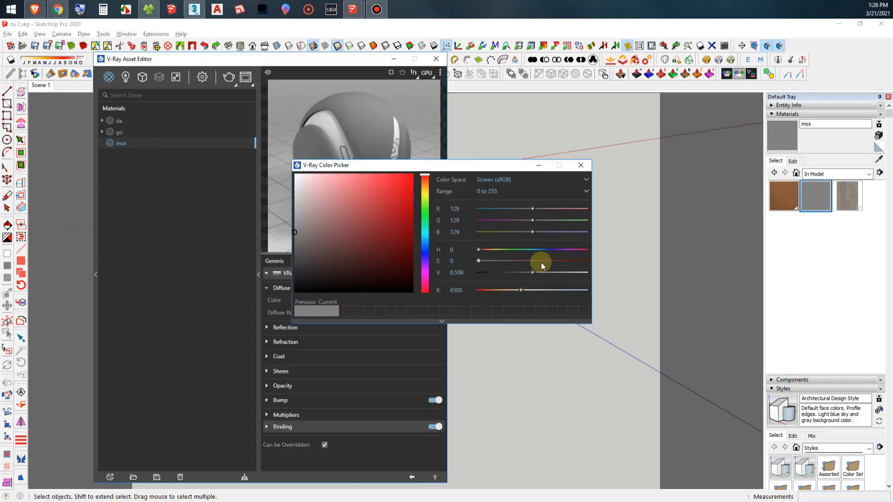
drag(531, 271, 495, 273)
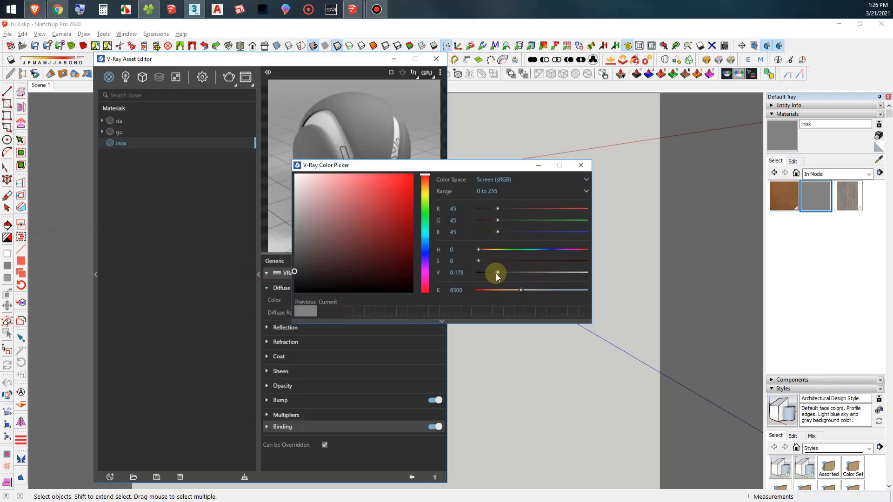
click(581, 166)
click(285, 327)
drag(444, 348, 442, 364)
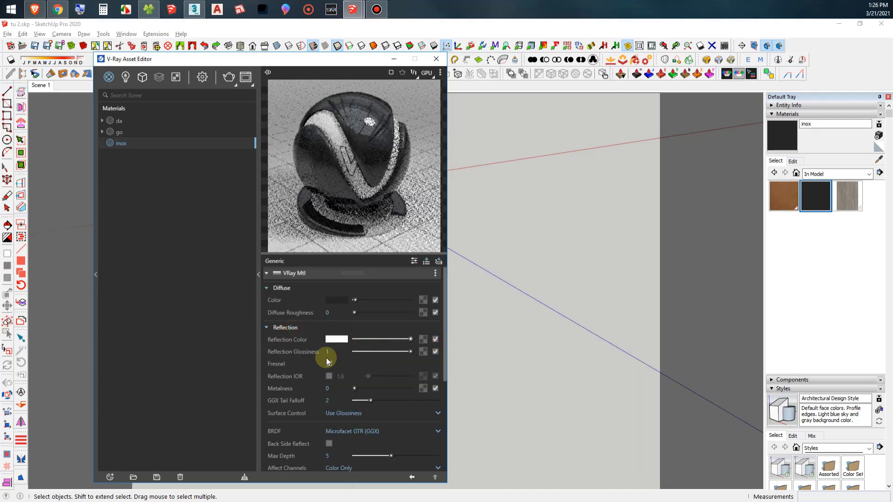
click(425, 353)
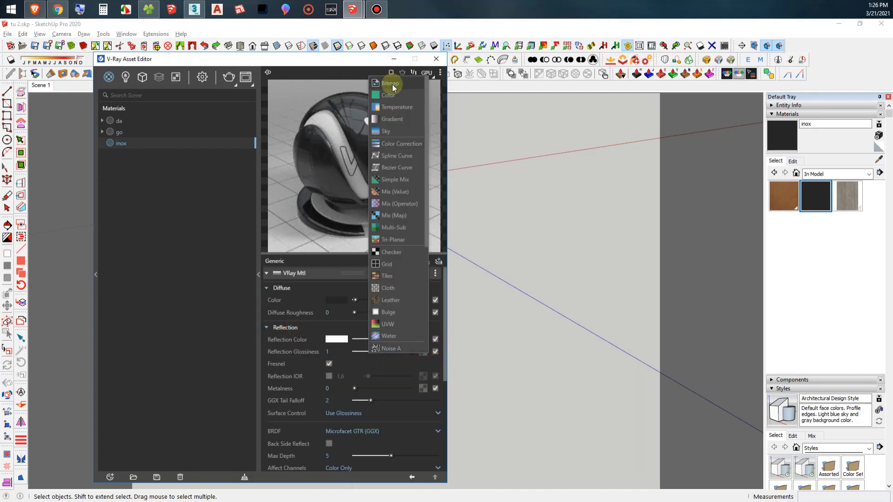
Load a dirt bitmap from thu vien\TEXTURES\Dirt Texture & Materials as inox's glossiness map.
click(393, 84)
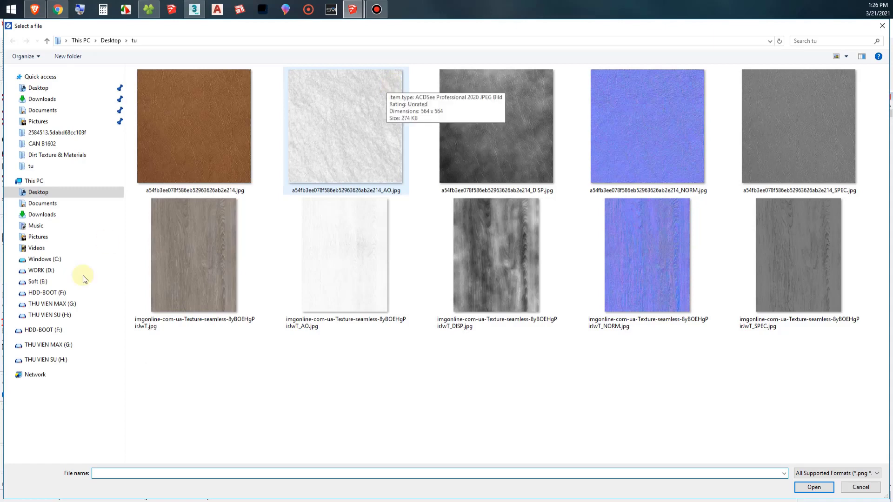
click(52, 359)
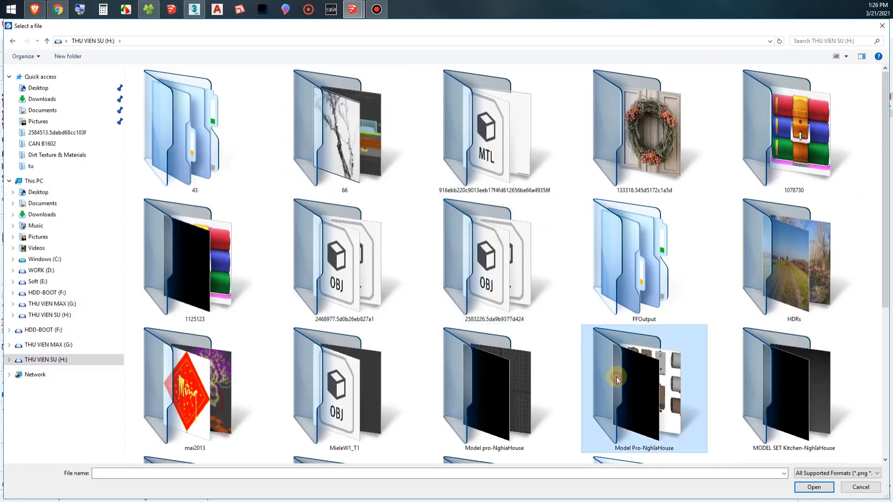
scroll(616, 375, down, 5)
double_click(638, 305)
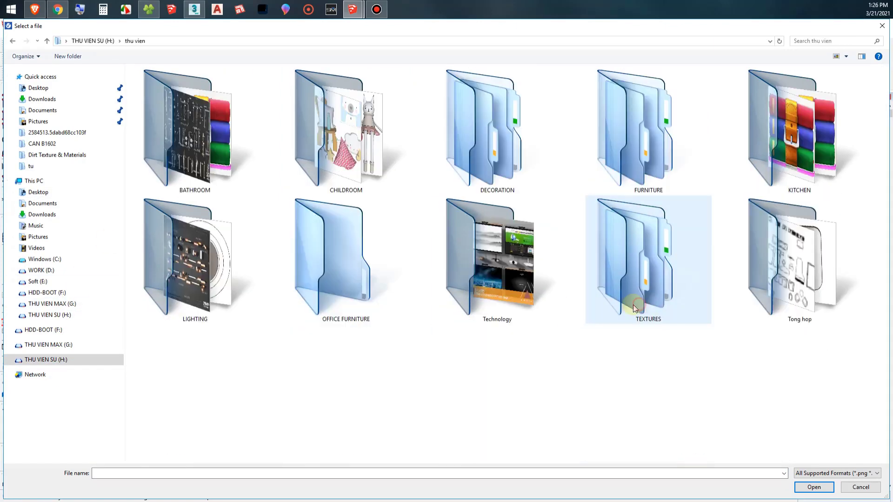
double_click(656, 291)
scroll(625, 258, down, 5)
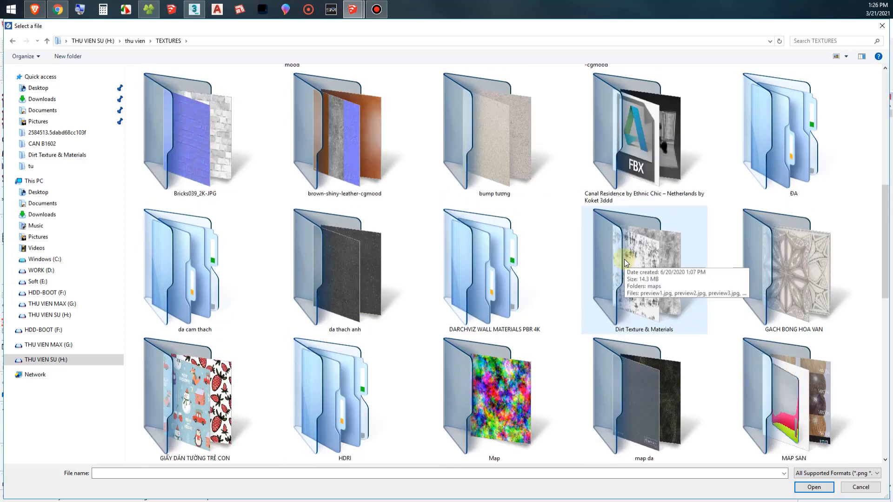
double_click(624, 258)
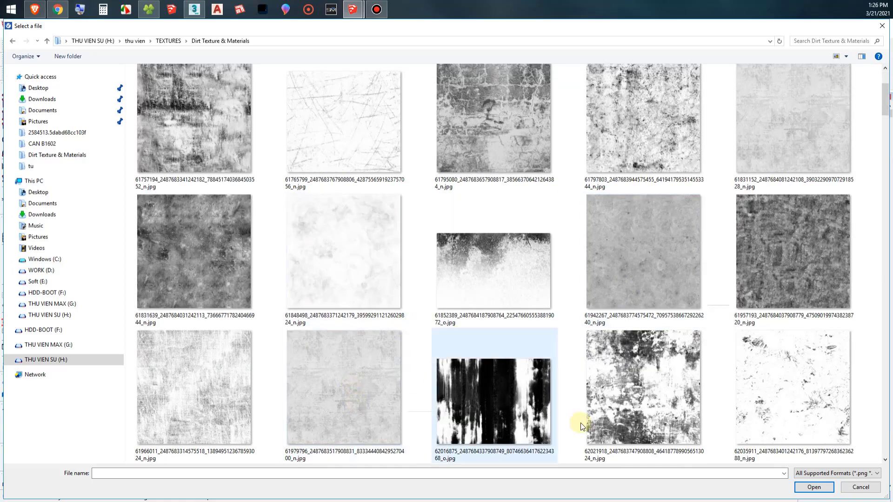
scroll(543, 410, down, 3)
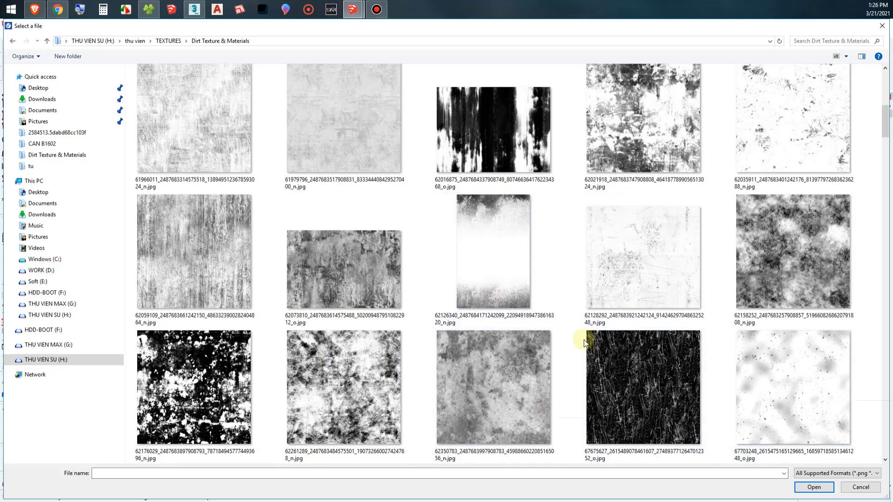
double_click(772, 108)
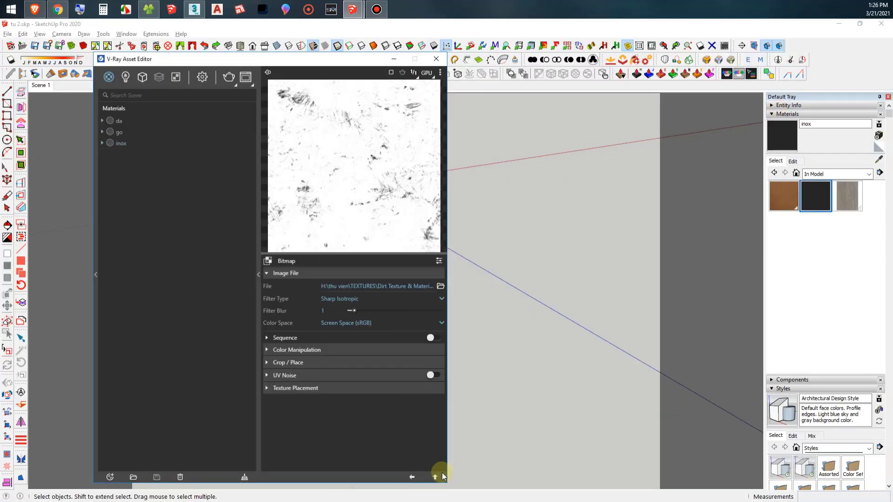
click(435, 477)
Set inox's reflection IOR to 30 and its reflection glossiness multiplier to 0.8.
click(329, 375)
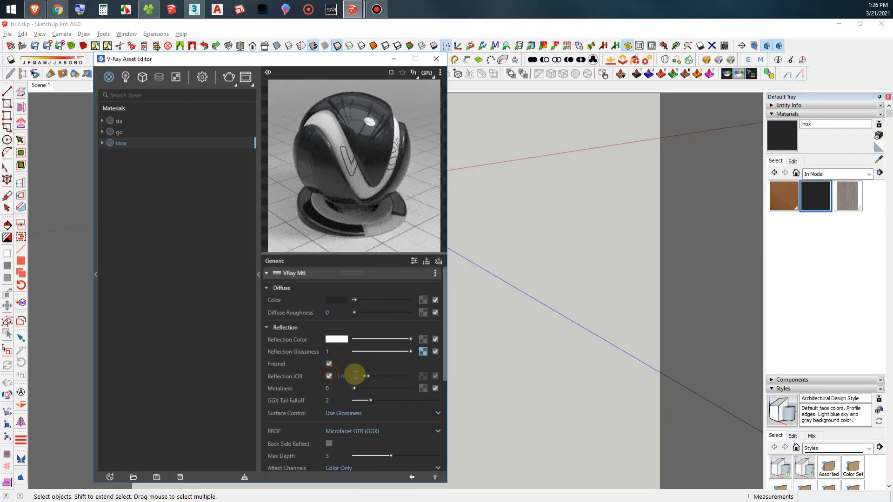
text(30)
key(Return)
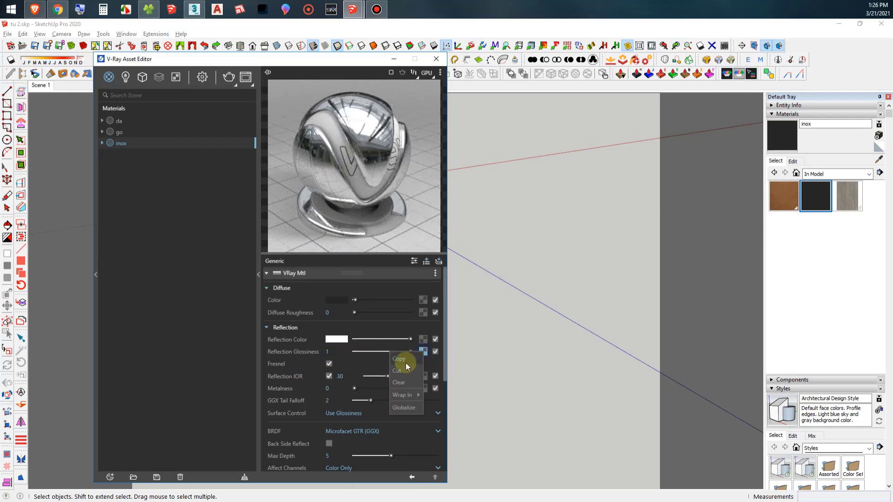
scroll(358, 401, down, 3)
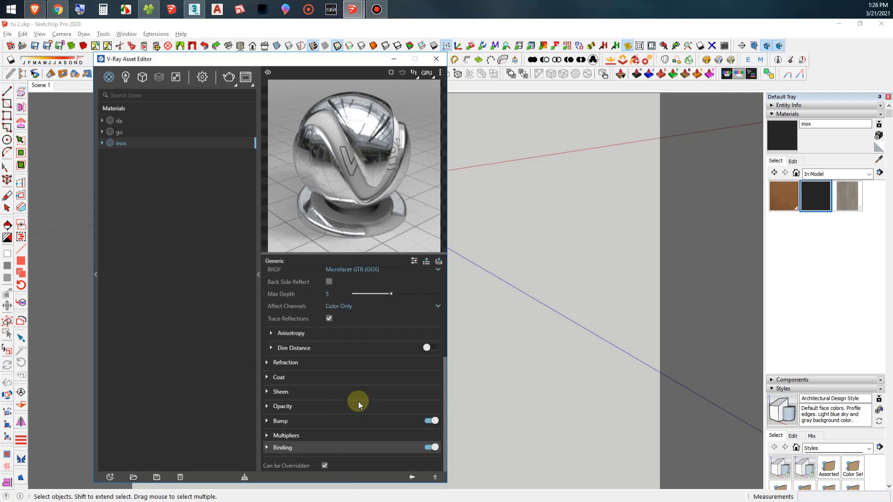
click(289, 436)
scroll(313, 432, down, 2)
click(334, 387)
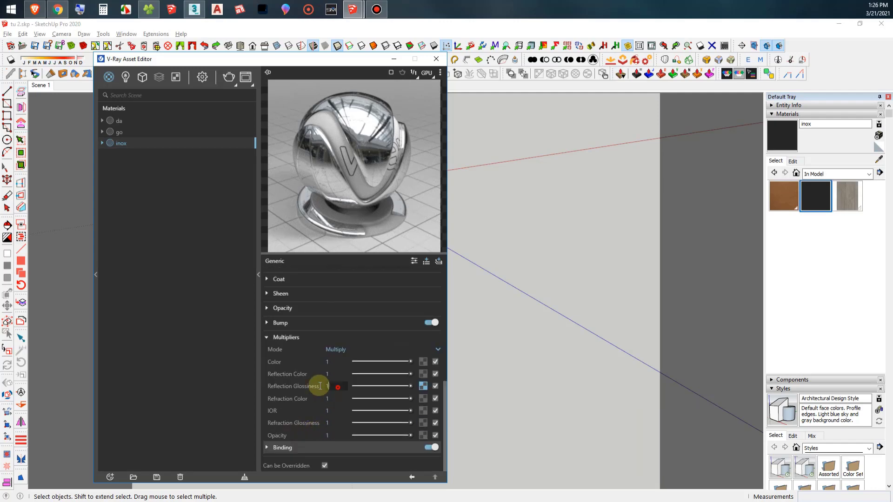
text(.8)
key(Return)
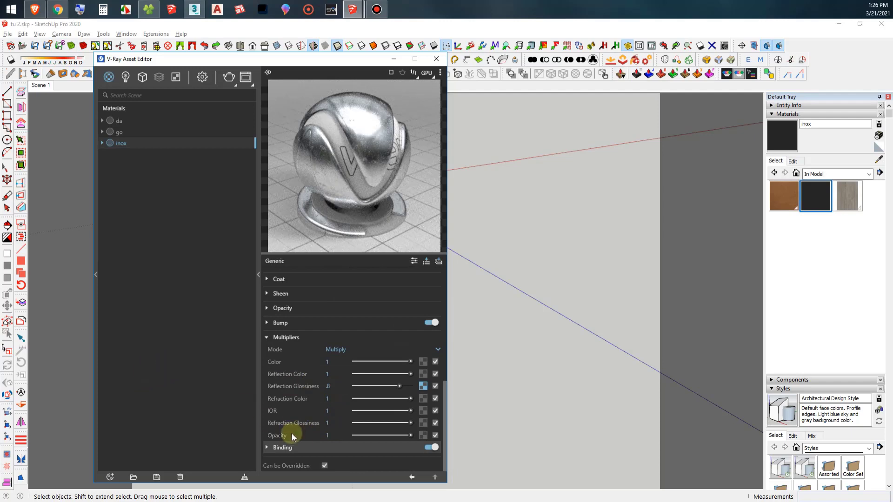
Set inox's texture binding to Custom mode with the dirt map pasted as an instance.
click(312, 448)
click(335, 447)
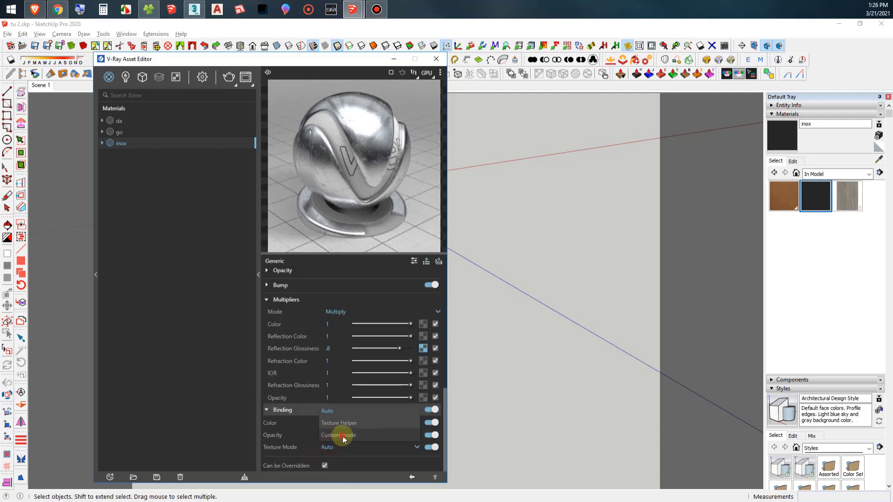
click(434, 462)
click(413, 442)
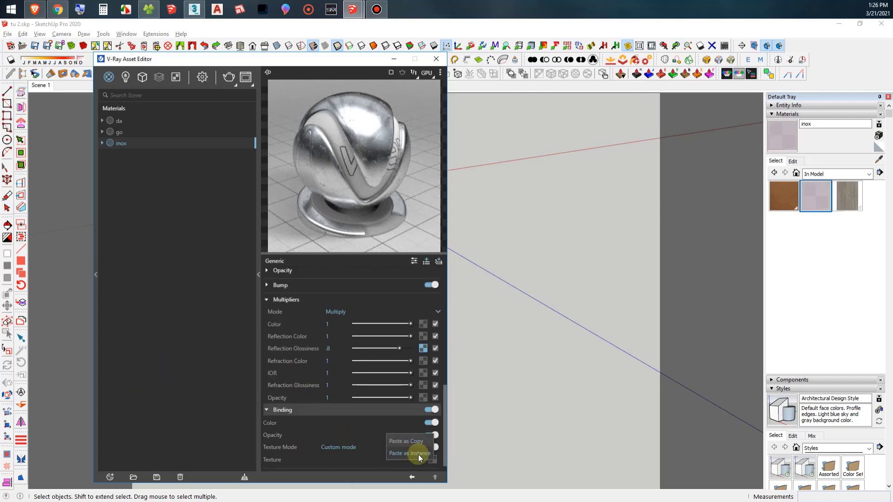
Apply the inox material to the leather handle's round cap.
click(258, 371)
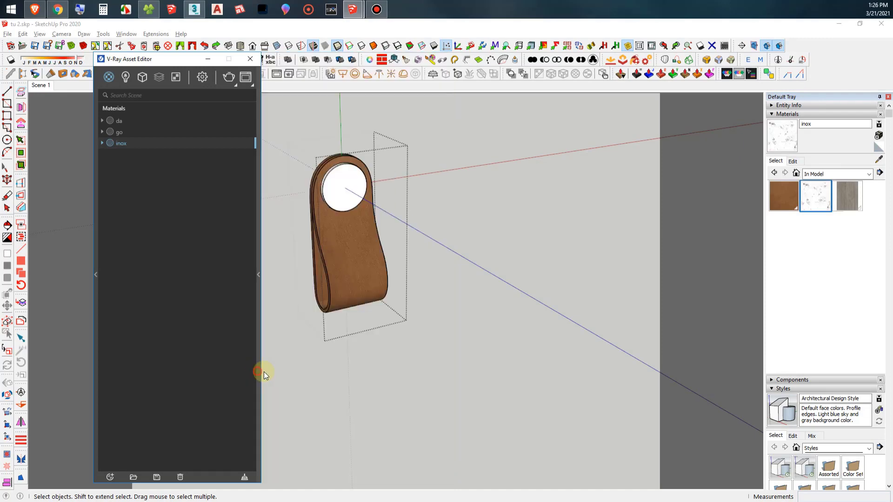
click(343, 193)
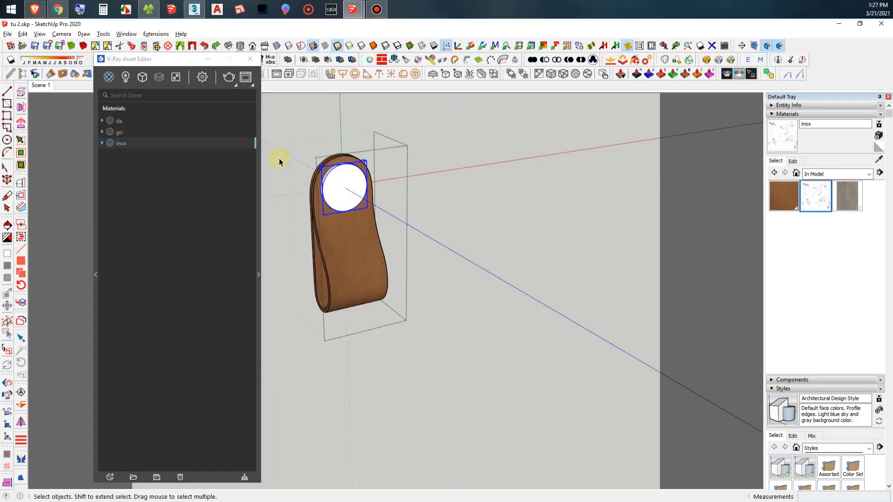
scroll(279, 158, up, 2)
scroll(326, 181, up, 3)
right_click(132, 143)
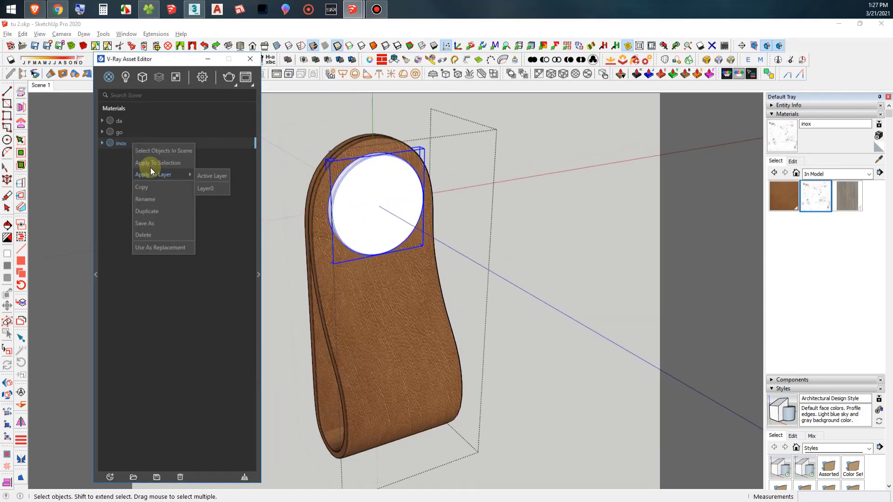
click(151, 163)
double_click(339, 157)
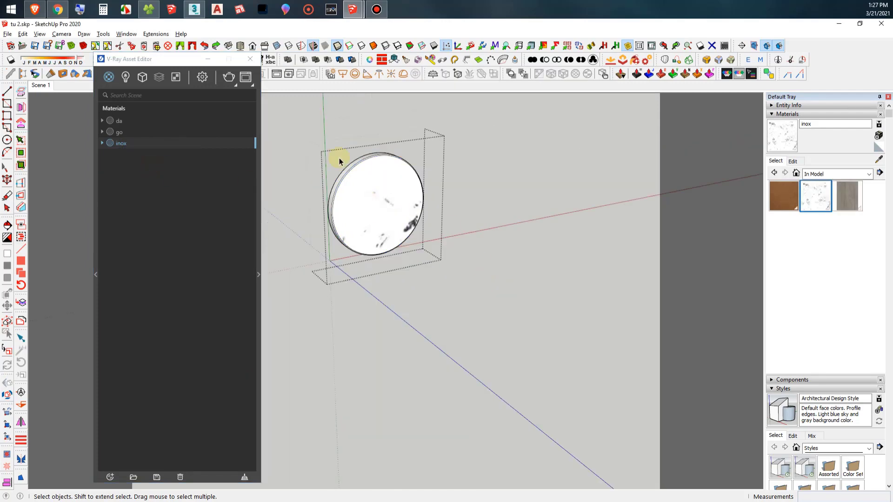
drag(289, 108, 355, 191)
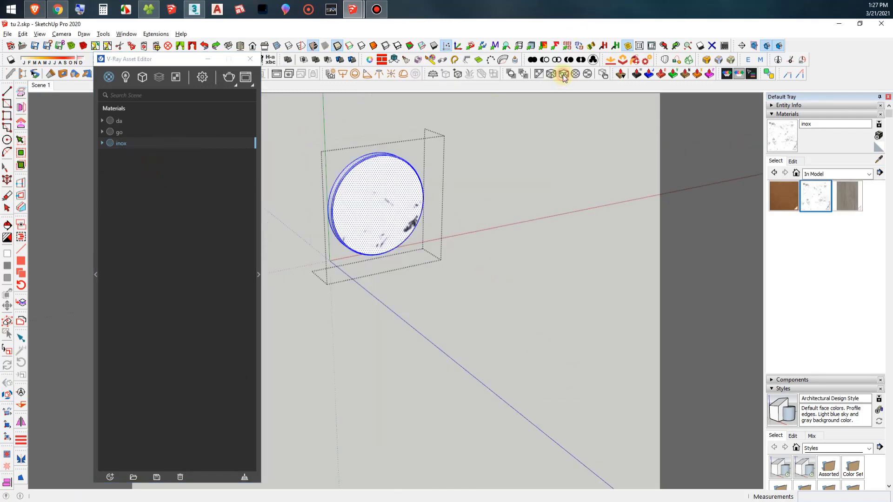
click(533, 192)
Delete the plain white handles from the drawers.
scroll(556, 259, down, 2)
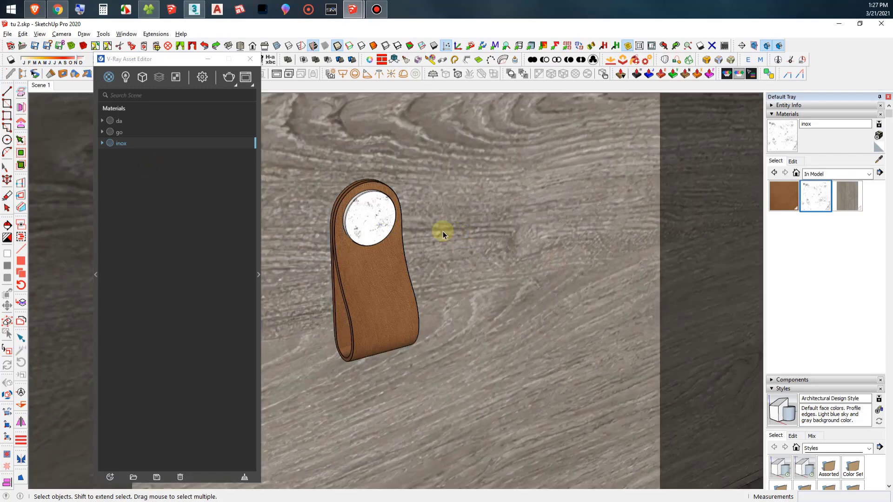
click(250, 59)
scroll(280, 314, down, 3)
scroll(297, 201, down, 3)
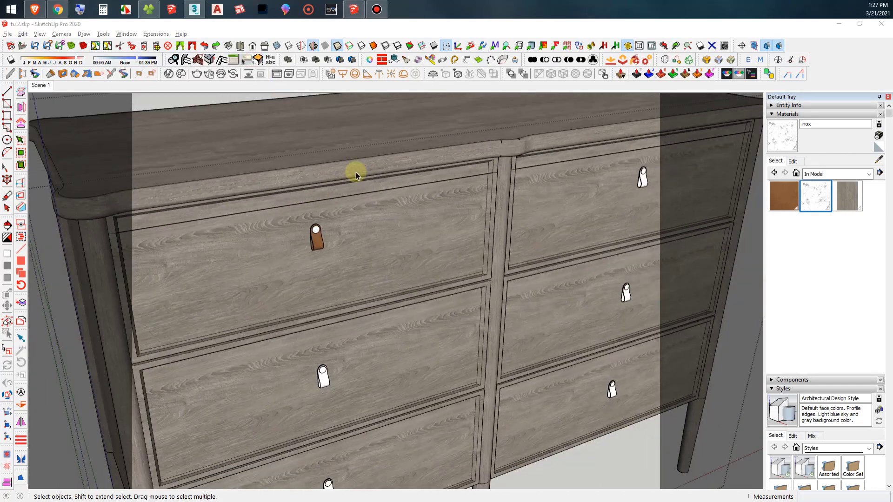
scroll(356, 172, down, 2)
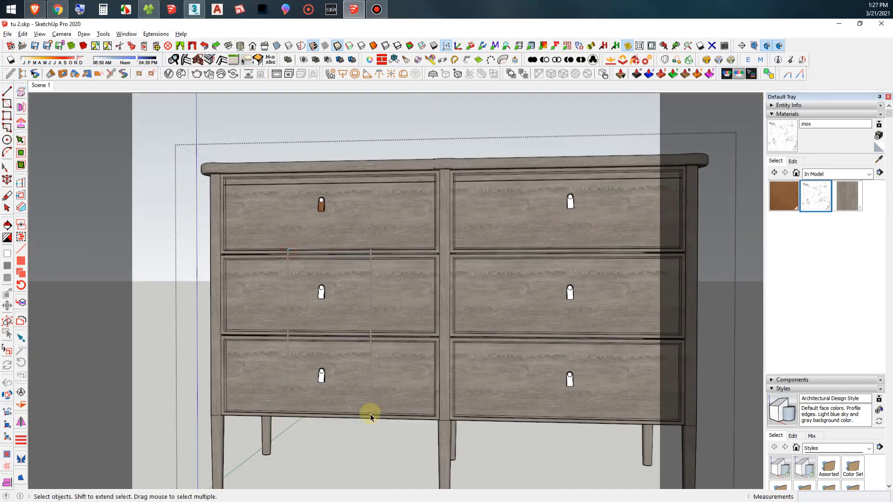
key(Delete)
drag(548, 175, 584, 459)
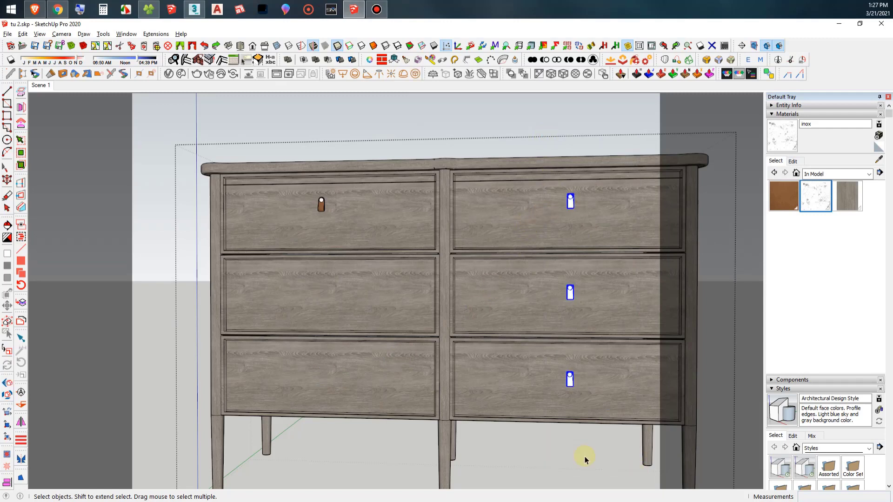
key(Delete)
Copy the leather handle onto the top right drawer.
click(321, 205)
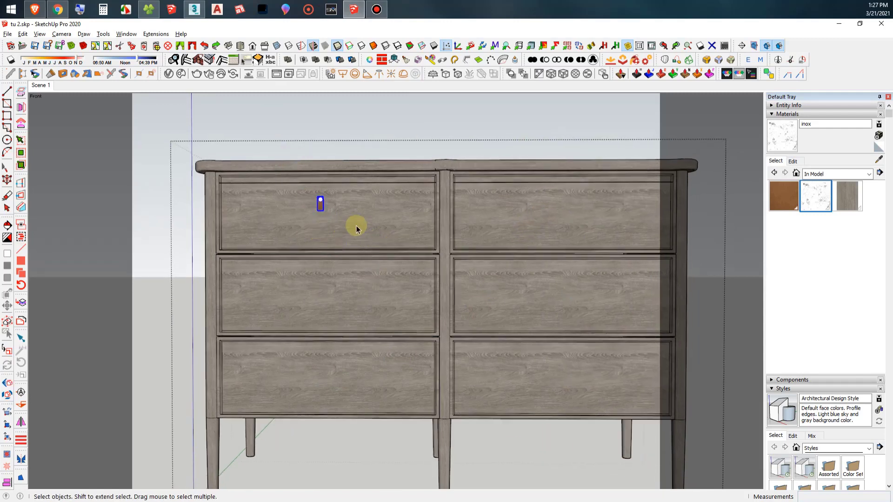
key(m)
key(ctrl)
click(316, 233)
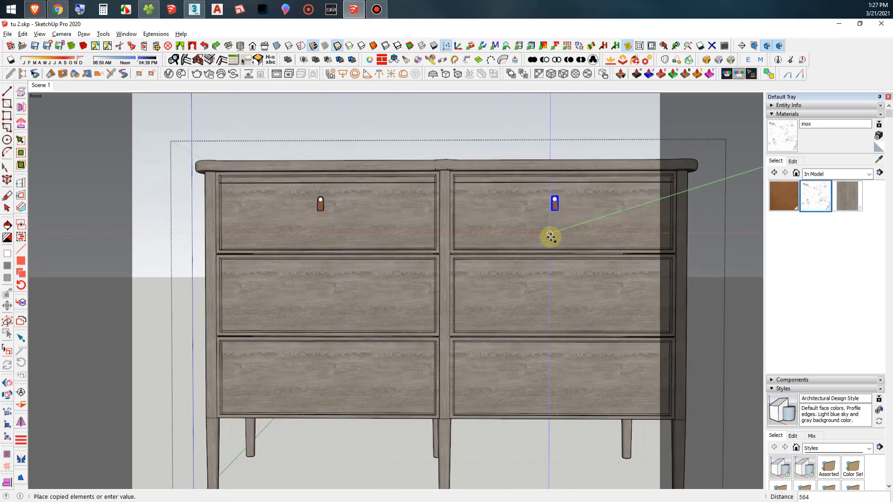
click(553, 237)
key(space)
Copy both top leather handles down onto the middle and bottom drawers.
drag(259, 124, 607, 232)
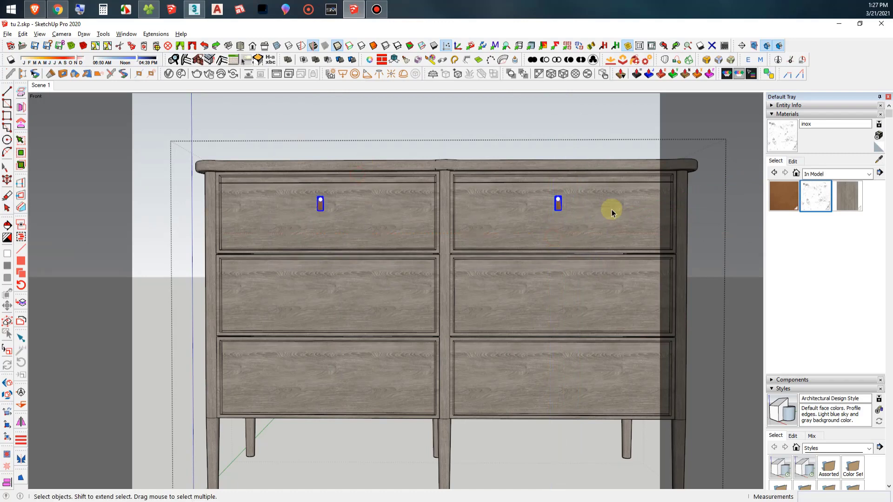
key(m)
click(592, 190)
key(ctrl)
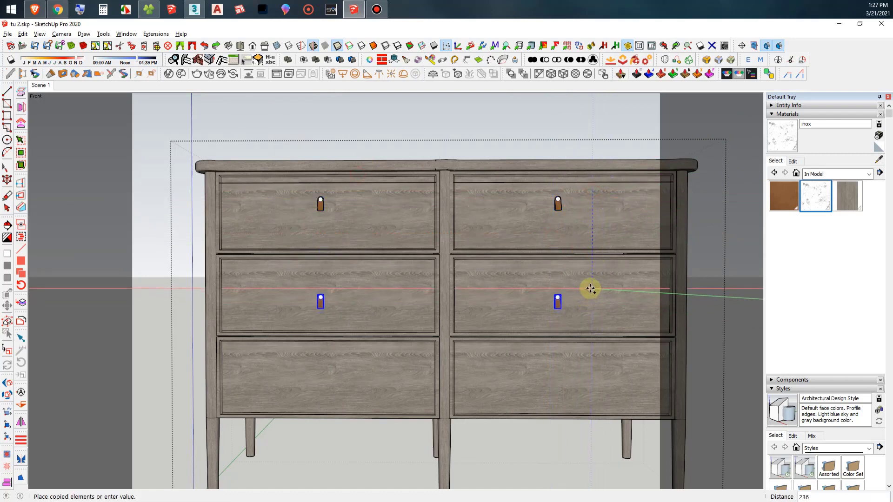
click(589, 285)
key(ctrl)
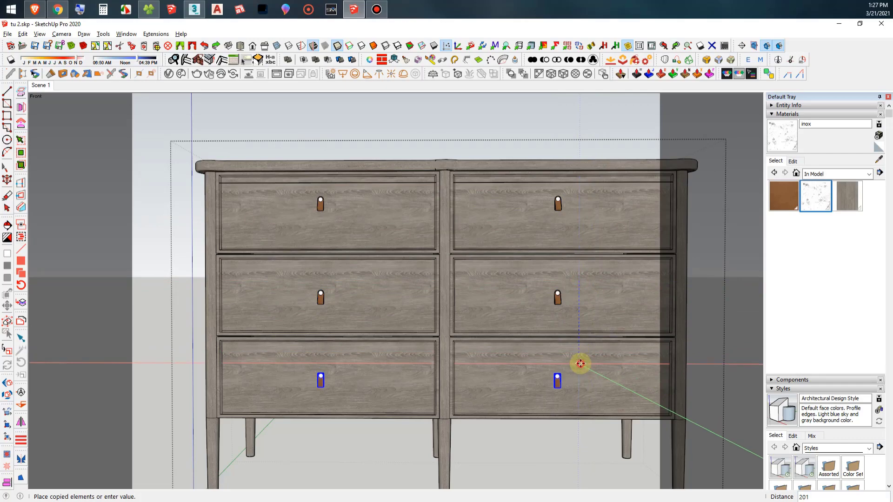
click(580, 365)
key(space)
Orbit from the front view to a perspective view of the dresser.
scroll(484, 287, down, 3)
middle_drag(484, 287, 680, 379)
mouse_move(472, 233)
middle_down()
mouse_move(267, 367)
mouse_move(365, 310)
middle_up()
scroll(437, 234, up, 3)
scroll(454, 243, up, 3)
Frame the close-up leather handle and run a V-Ray interactive render of it.
scroll(454, 229, up, 3)
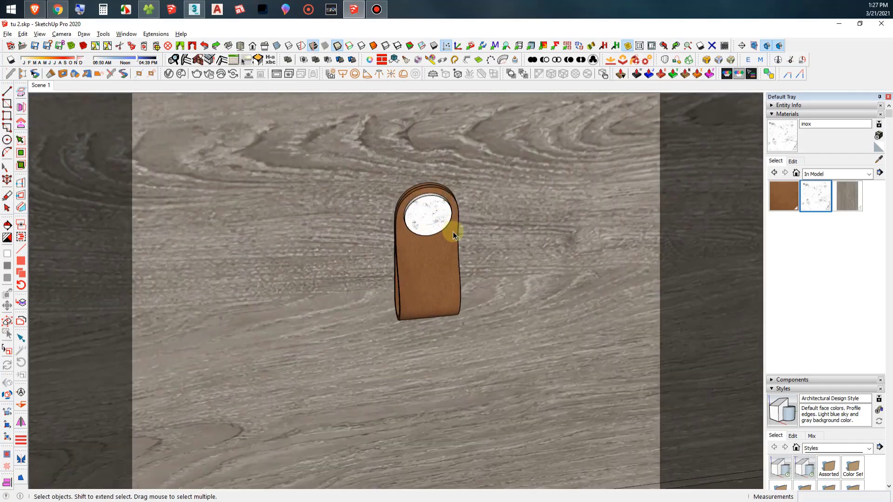
middle_drag(454, 230, 535, 250)
scroll(402, 199, up, 2)
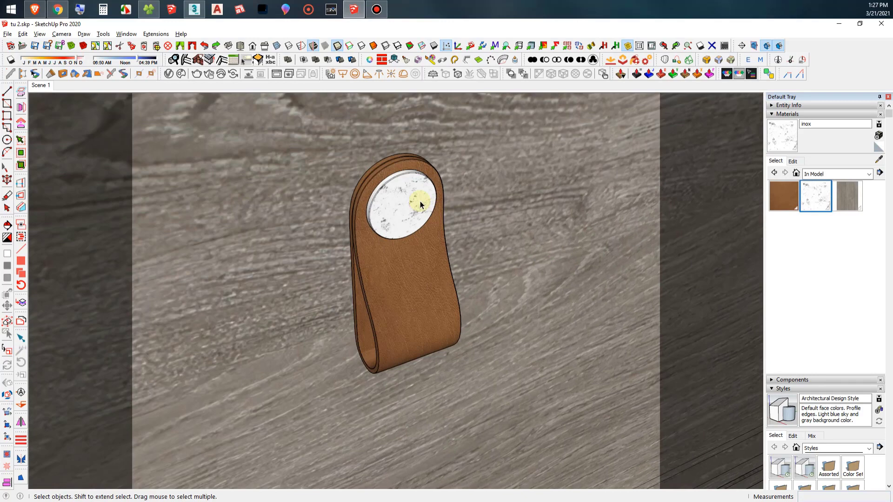
click(210, 77)
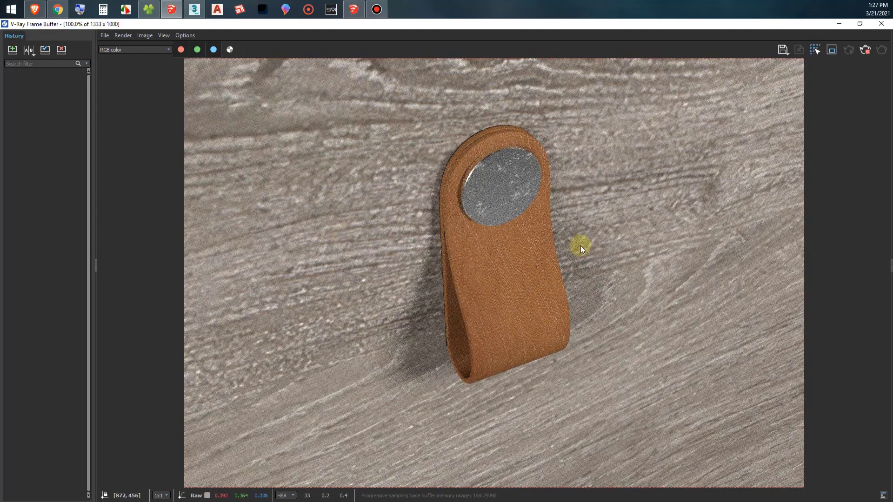
scroll(523, 220, up, 2)
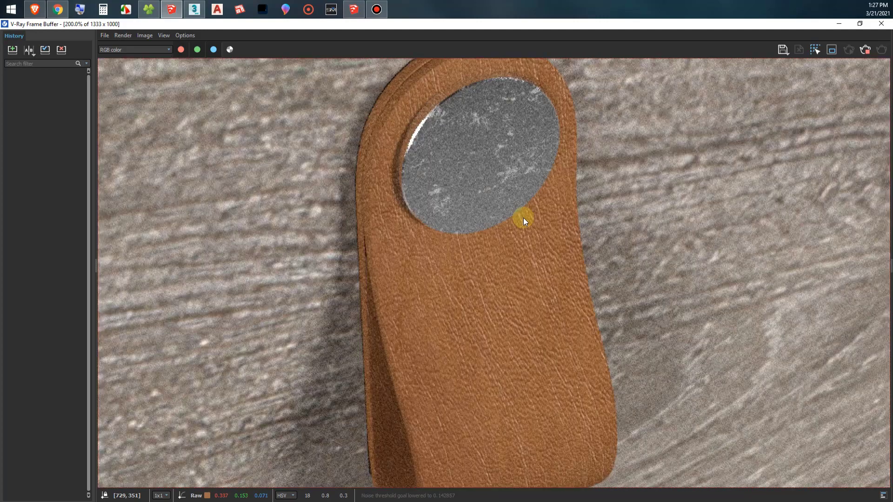
scroll(524, 219, down, 2)
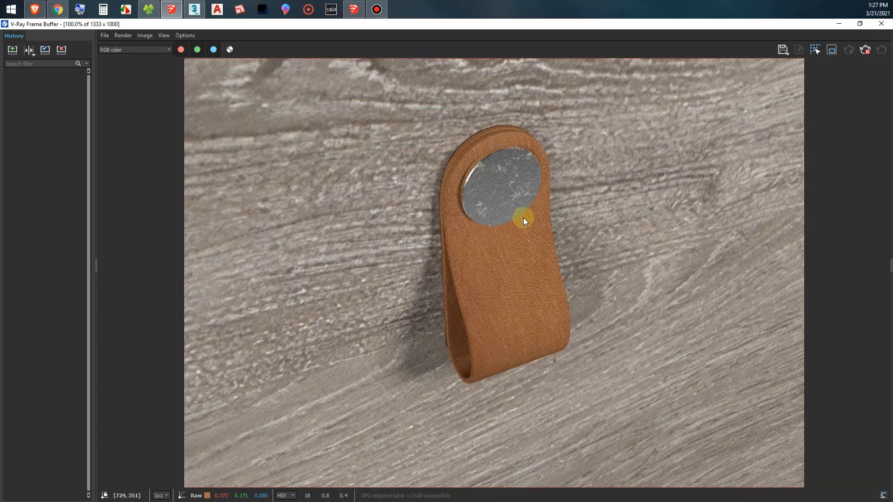
Restart the render, minimize the frame buffer and sample the strap's leather material.
click(865, 49)
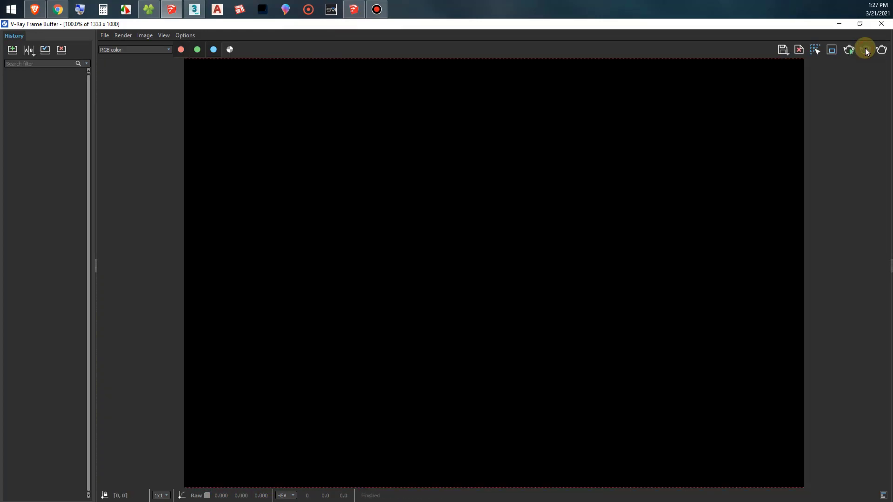
click(839, 24)
click(879, 160)
click(399, 293)
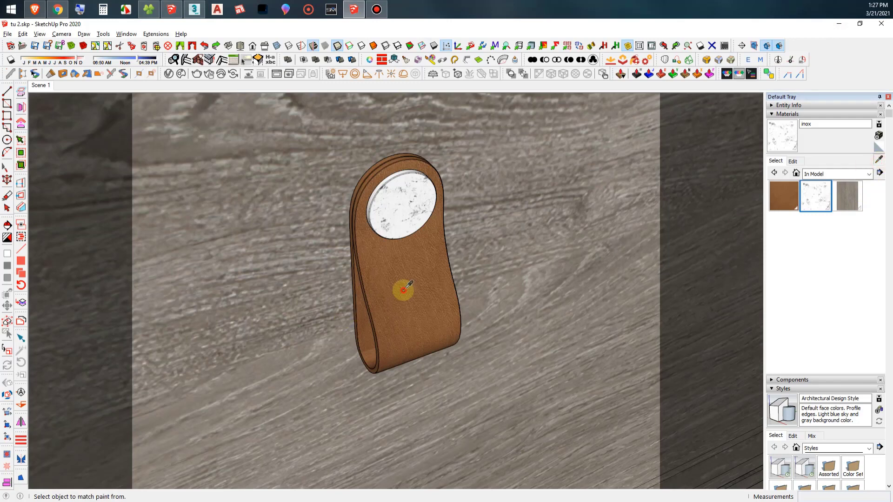
Turn the da leather material's reflection colour up to white.
click(174, 60)
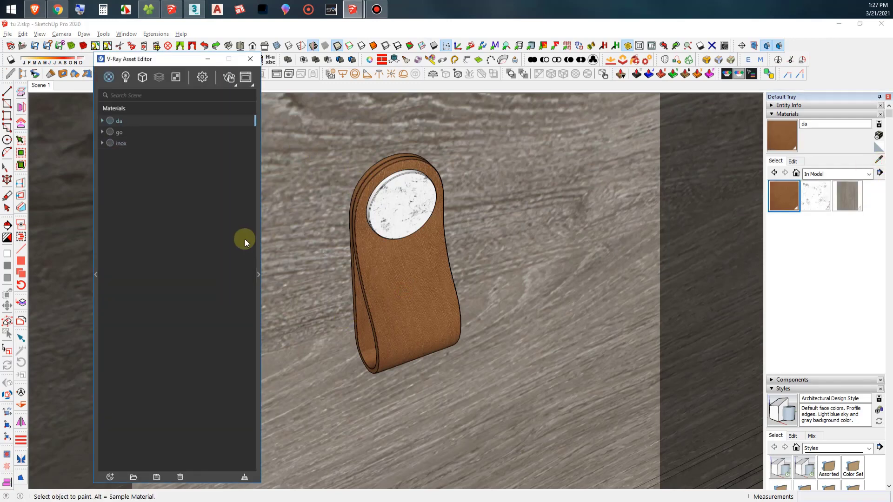
click(257, 250)
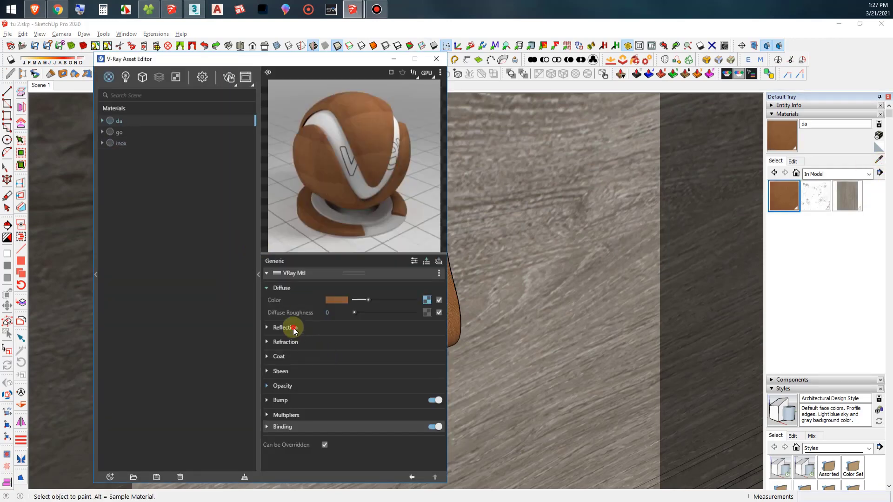
drag(357, 342, 414, 339)
Drive da's reflection glossiness with the leather SPEC bitmap in Linear colour space.
click(423, 339)
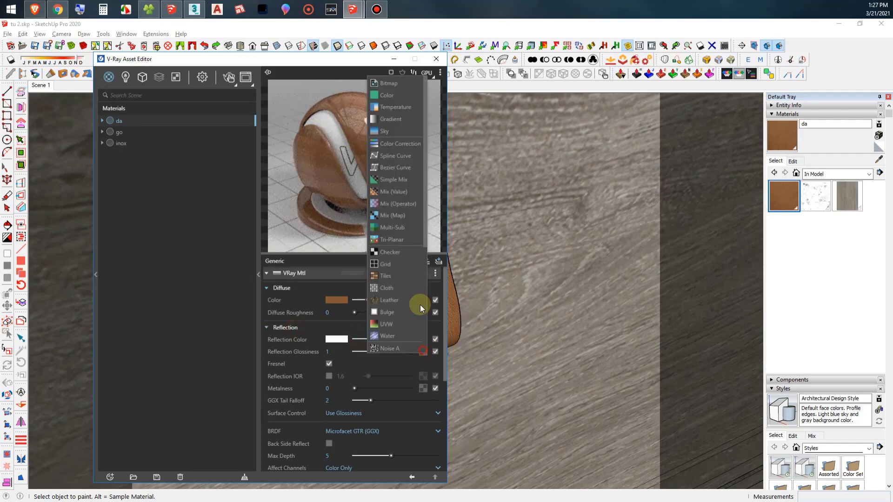
click(393, 85)
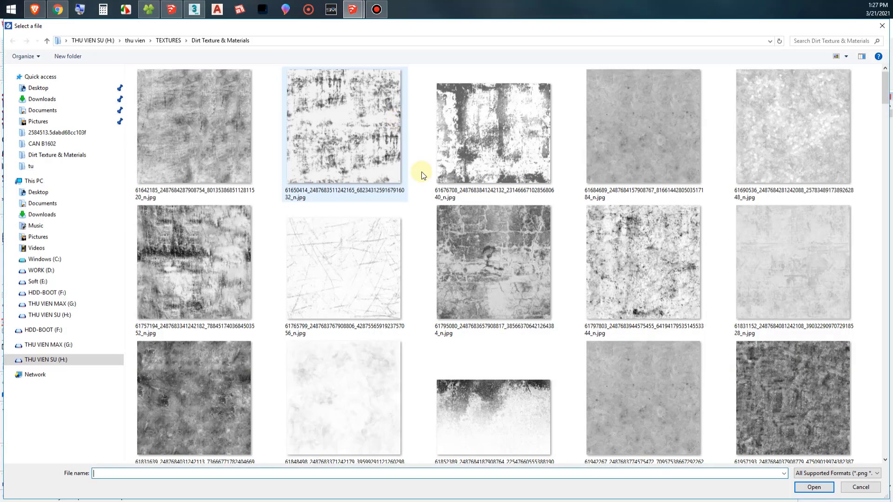
click(39, 89)
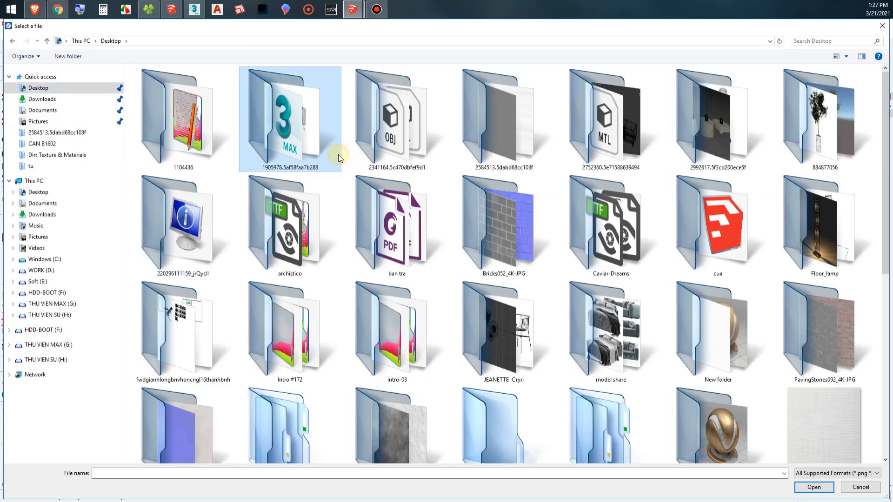
scroll(339, 155, down, 5)
double_click(388, 132)
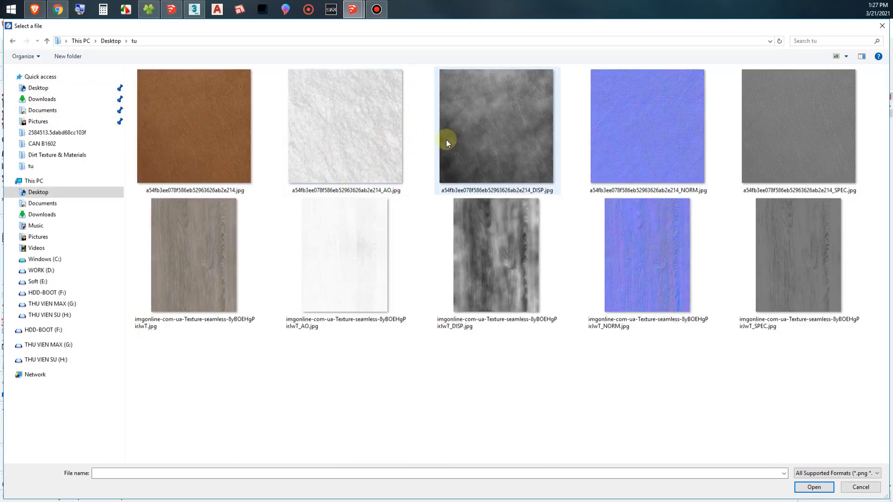
double_click(786, 151)
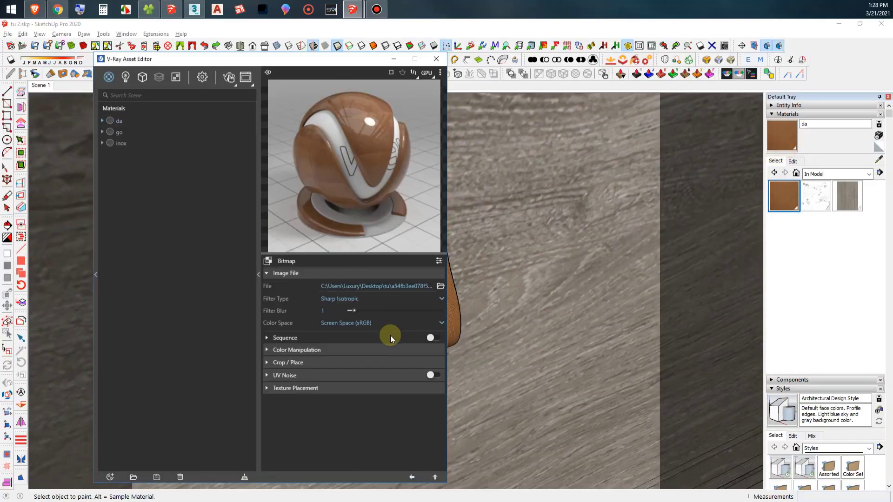
click(370, 323)
click(369, 352)
click(435, 477)
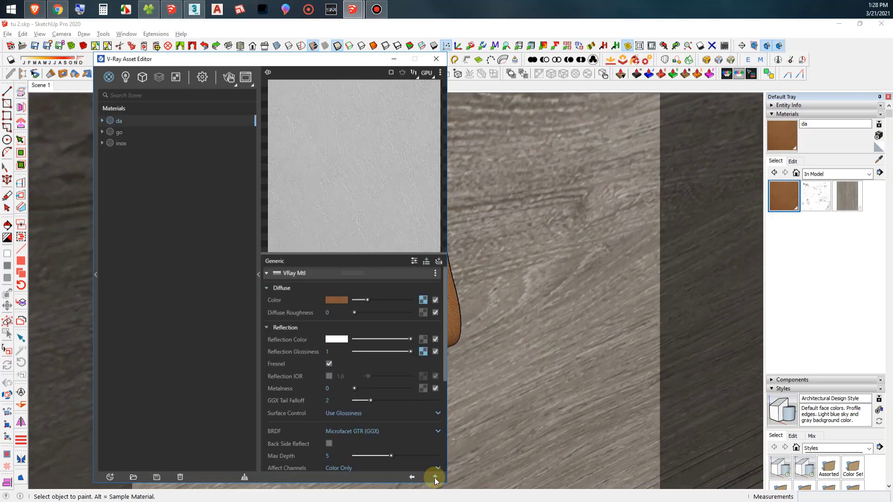
Wrap da's diffuse texture in a Mix (Operator) with the leather AO image as Texture B.
right_click(421, 300)
mouse_move(388, 367)
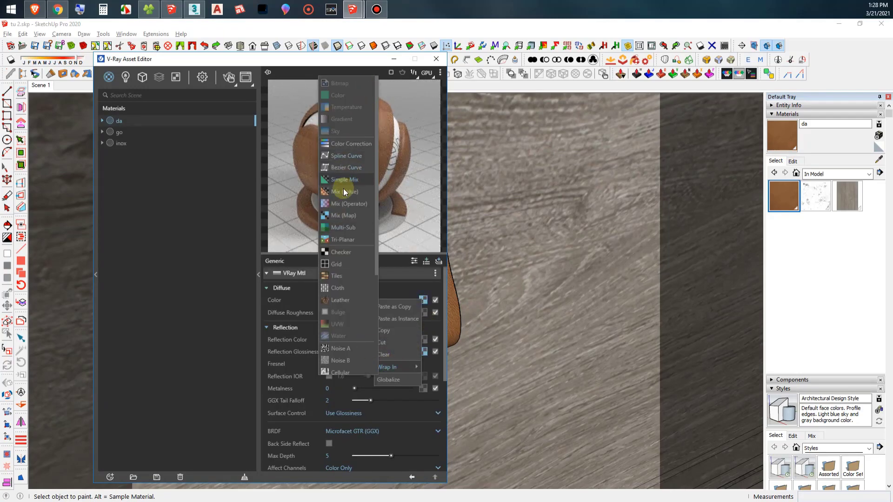
click(341, 202)
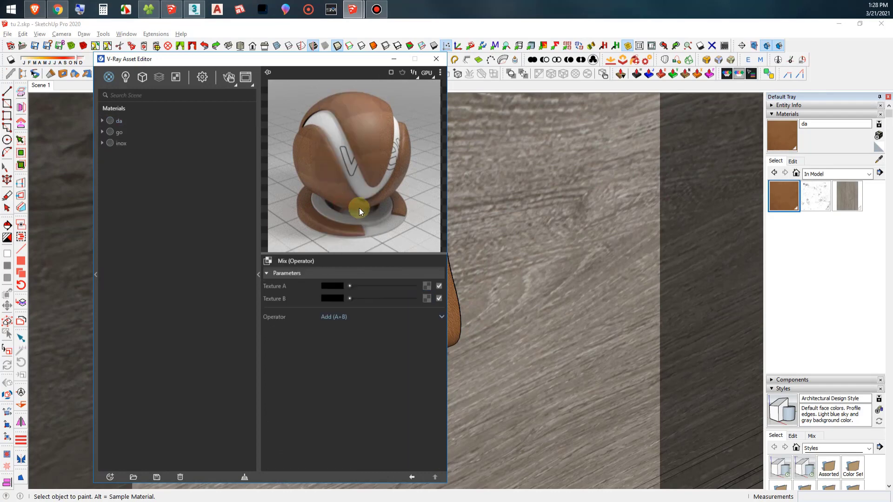
click(426, 285)
click(399, 82)
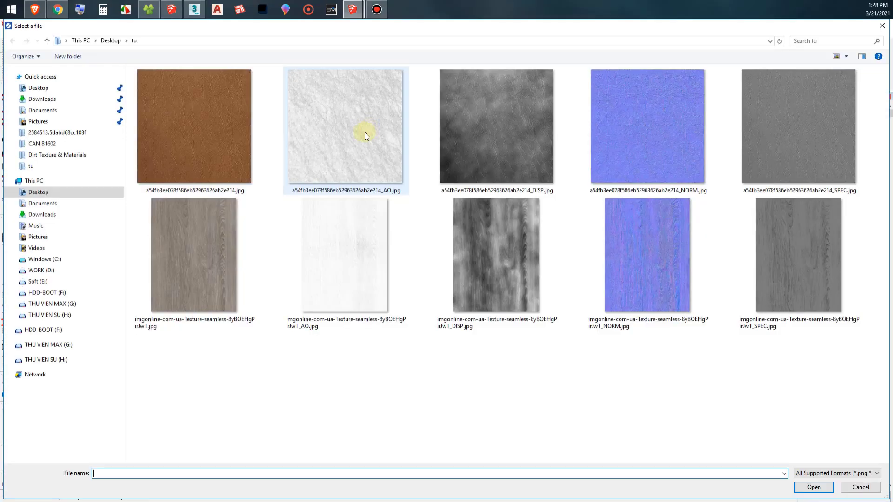
click(347, 135)
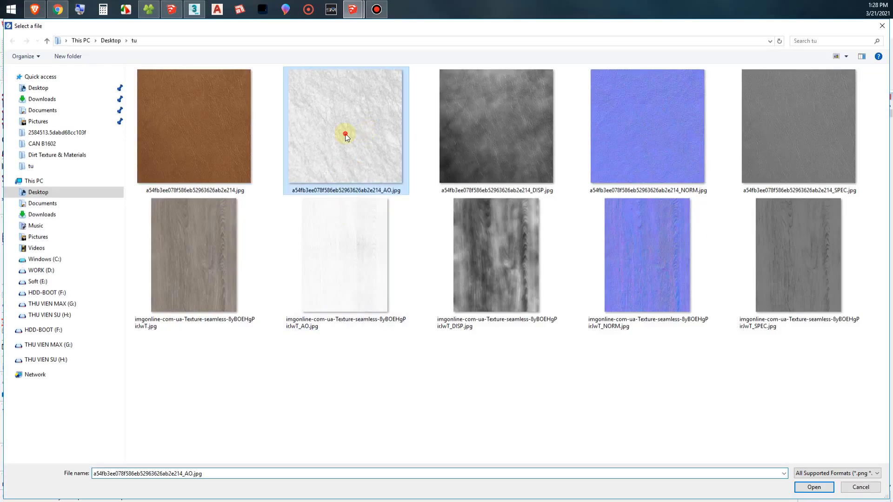
click(814, 487)
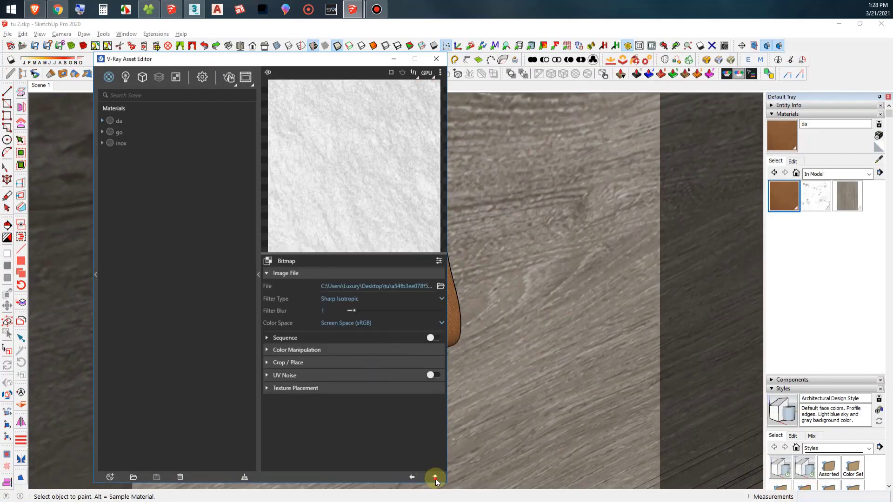
Set the mix blend operator to Multiply and return to da's main settings.
click(436, 479)
click(341, 317)
click(353, 366)
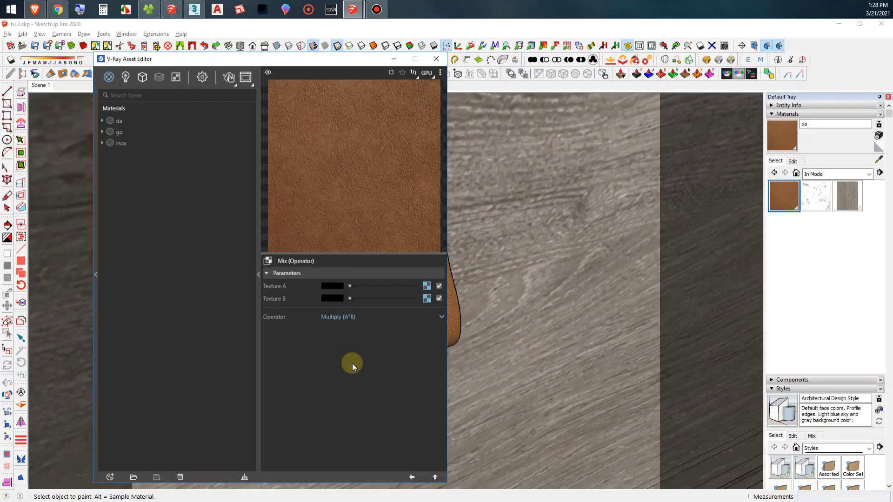
click(436, 478)
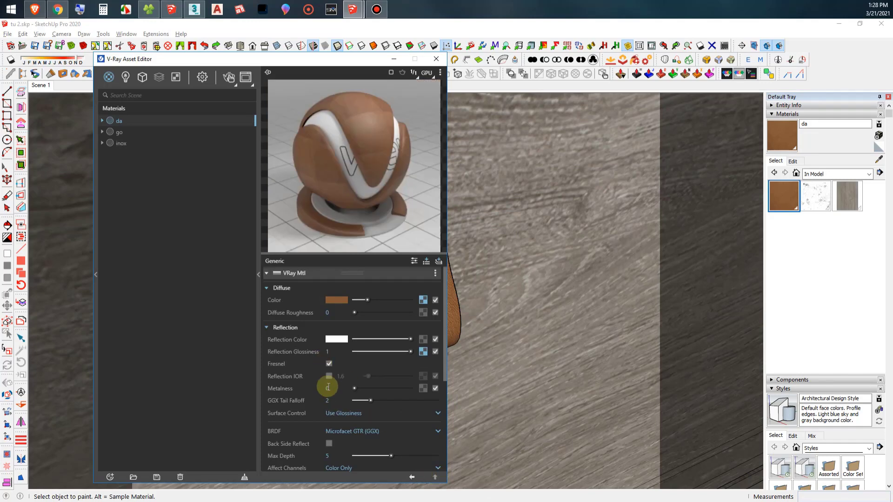
Load the leather NORM texture as the bump bitmap in Linear colour space.
click(296, 331)
click(280, 401)
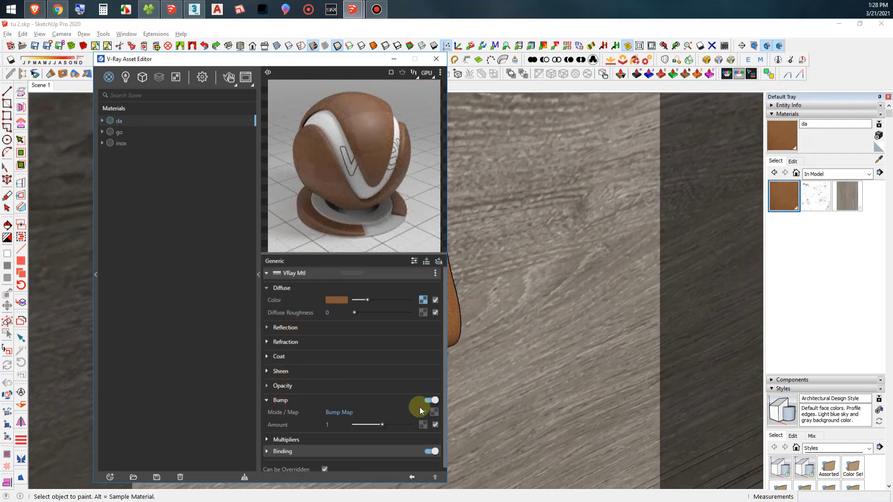
click(433, 412)
click(398, 83)
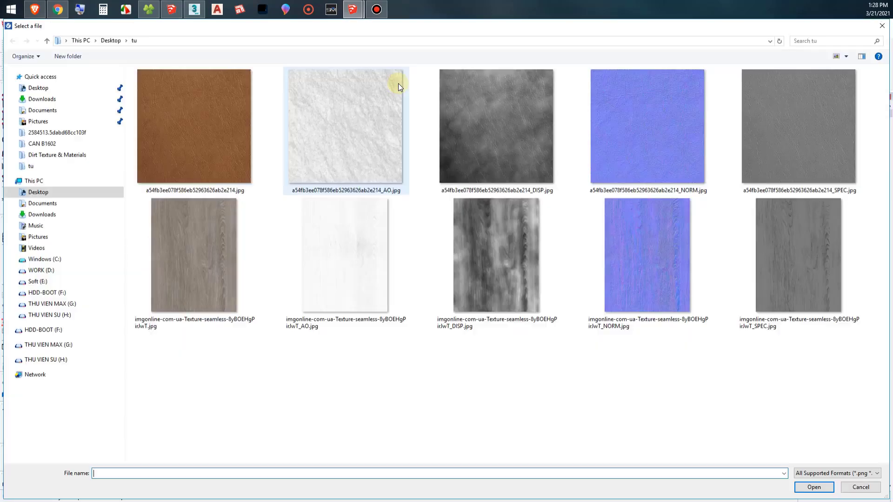
double_click(679, 136)
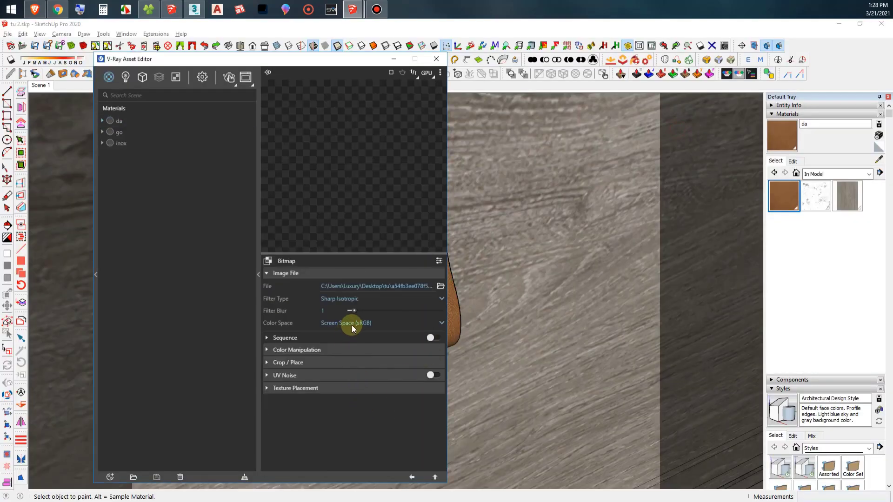
click(352, 325)
click(361, 355)
Set the leather bump mode to Normal Map with amount .2.
click(433, 477)
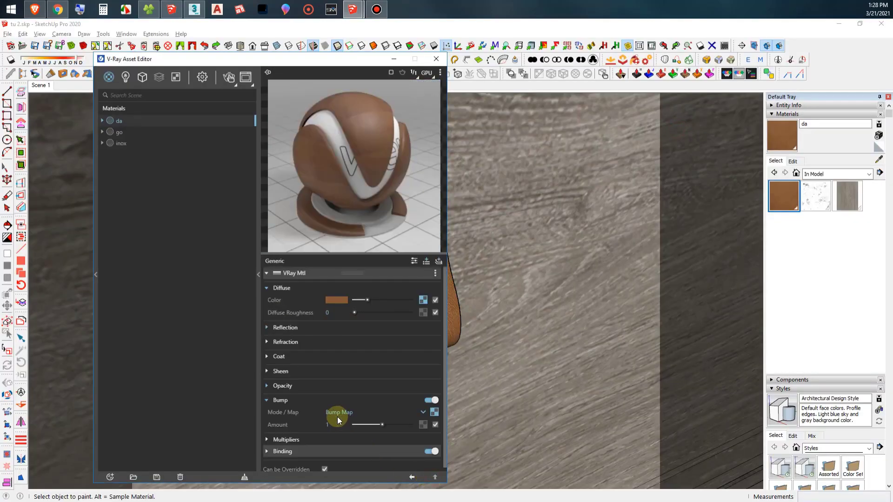
click(341, 412)
click(350, 437)
text(.2)
key(Return)
Start an interactive V-Ray render of the dresser.
click(277, 451)
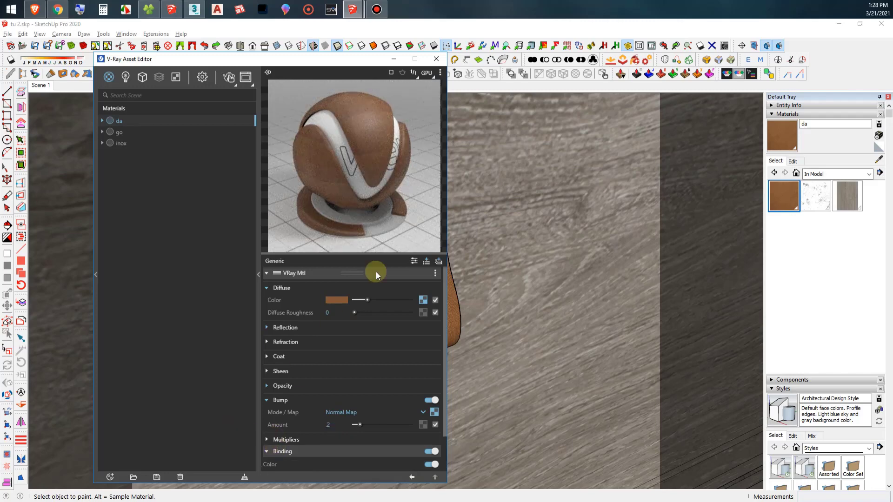
click(231, 80)
click(479, 181)
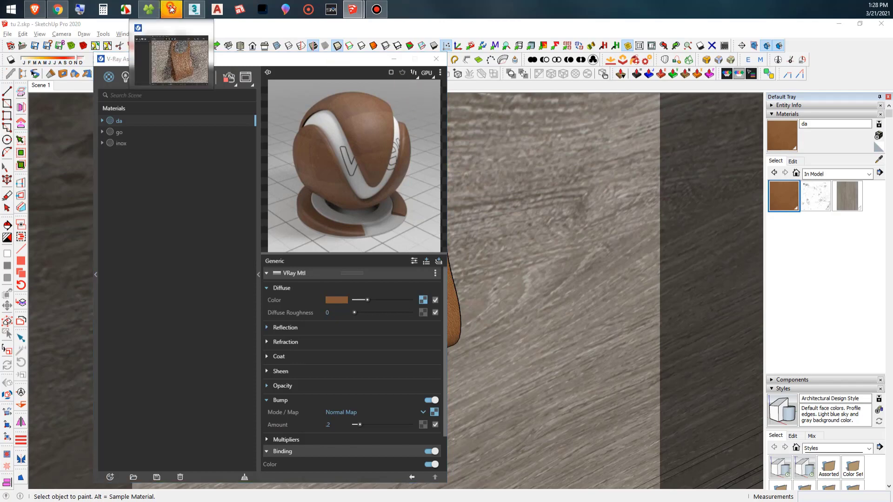
click(171, 51)
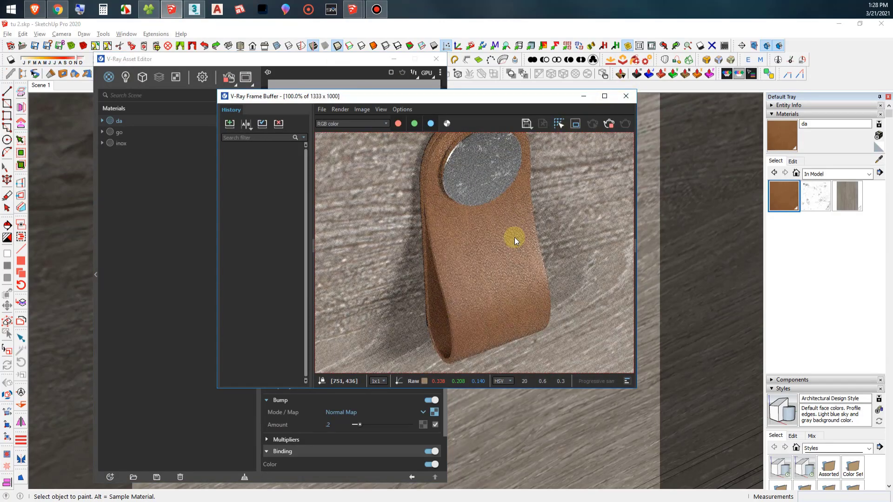
scroll(509, 276, up, 2)
scroll(461, 258, down, 2)
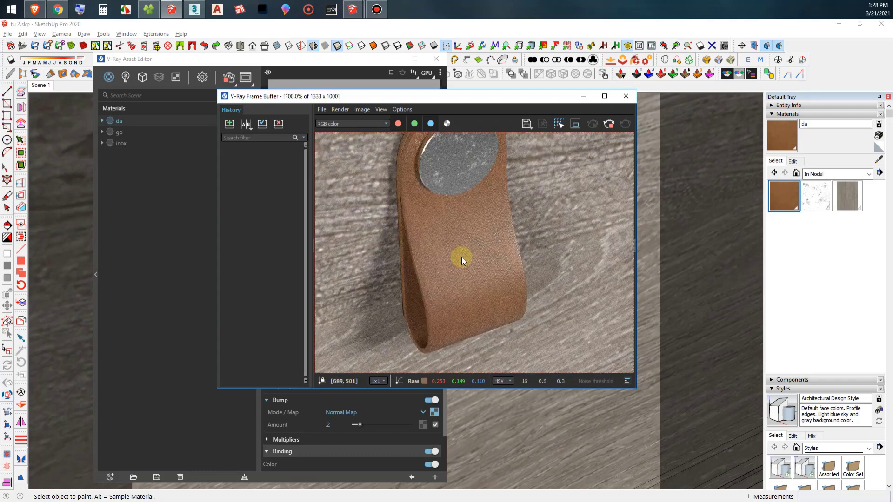
scroll(474, 277, up, 1)
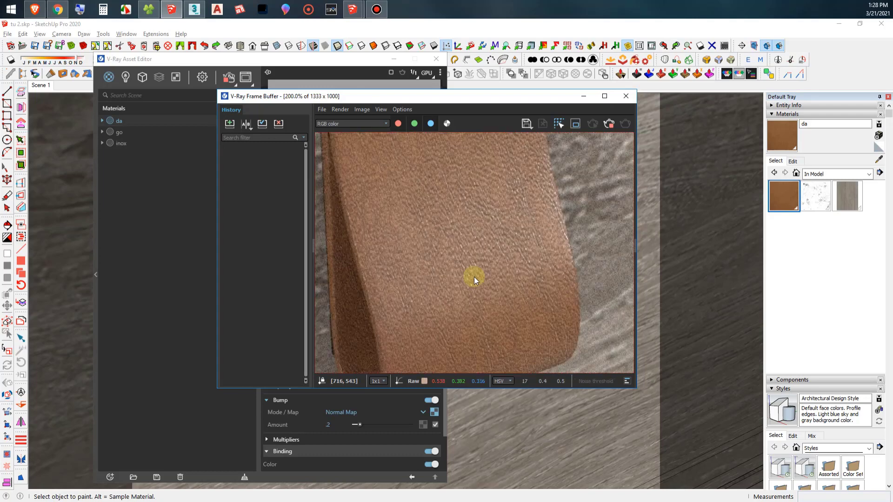
scroll(474, 277, down, 1)
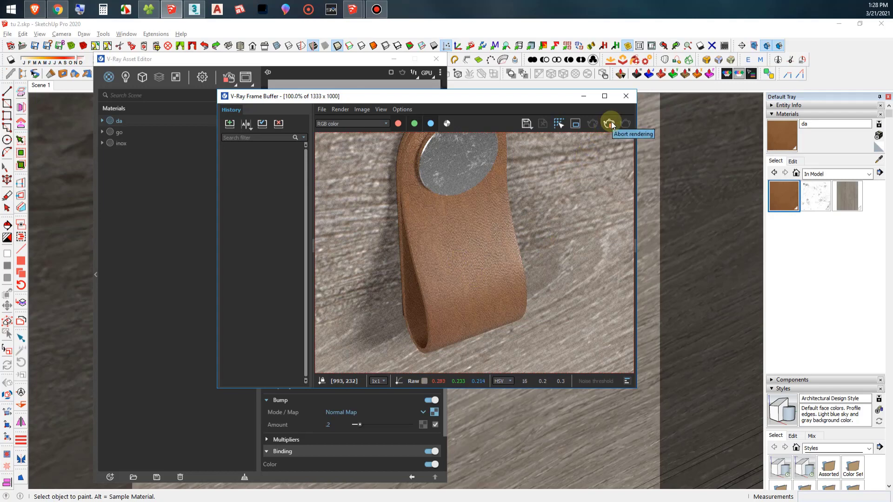
scroll(454, 196, up, 1)
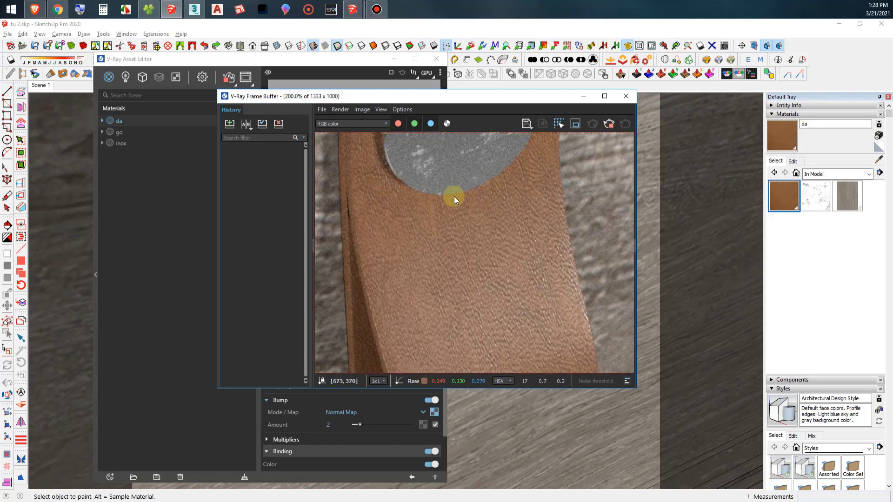
Close the render, zoom out on the dresser, and show the go wood material's settings.
click(624, 95)
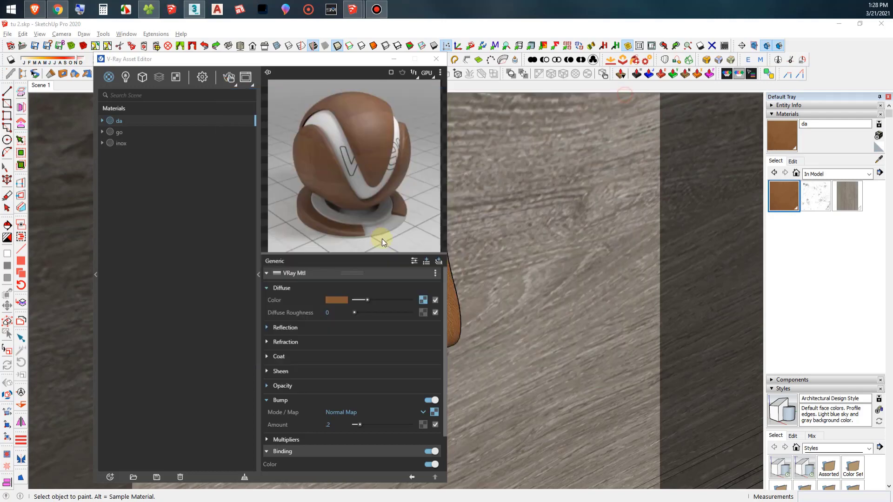
click(329, 425)
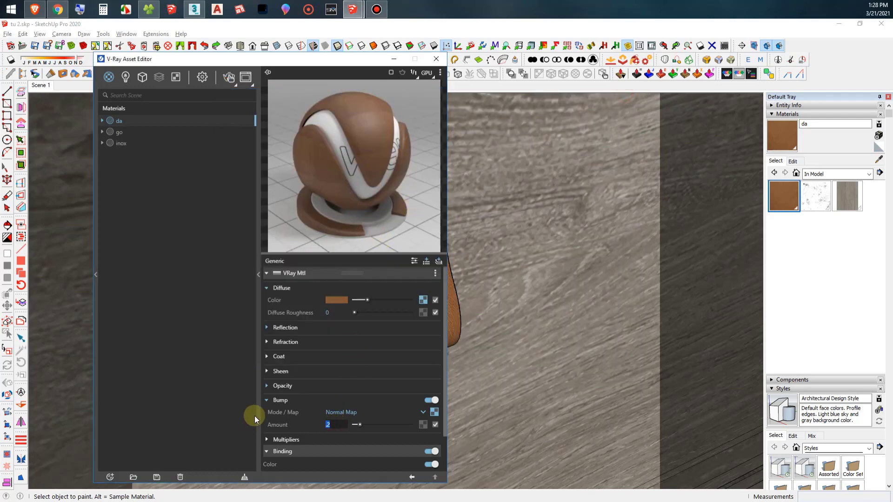
click(261, 348)
scroll(558, 233, down, 1)
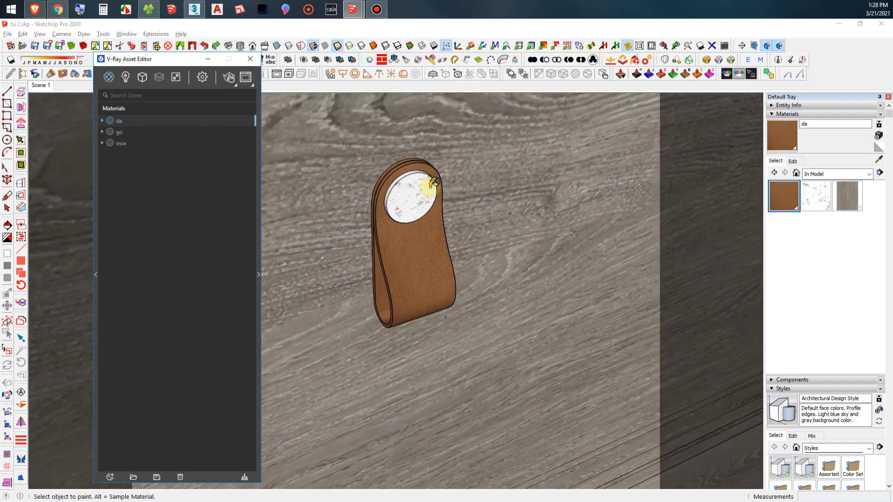
scroll(556, 228, down, 3)
scroll(551, 219, down, 3)
scroll(550, 215, down, 3)
scroll(524, 186, down, 1)
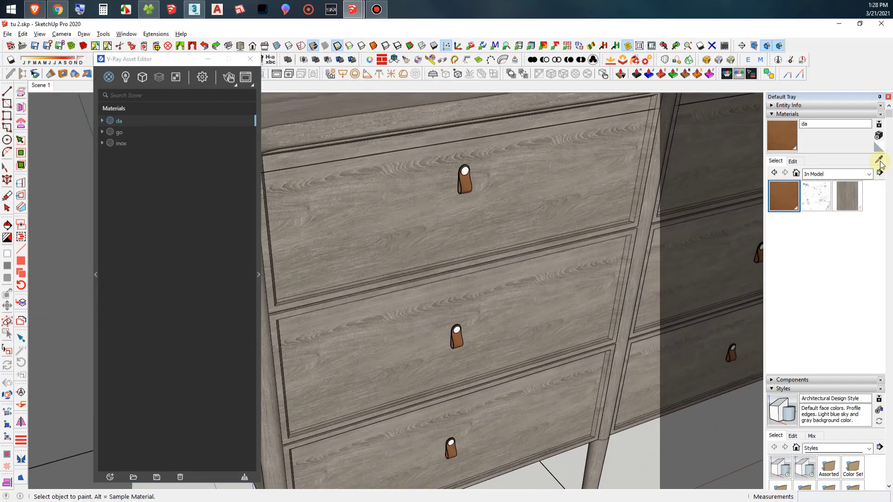
click(879, 160)
click(567, 181)
click(259, 213)
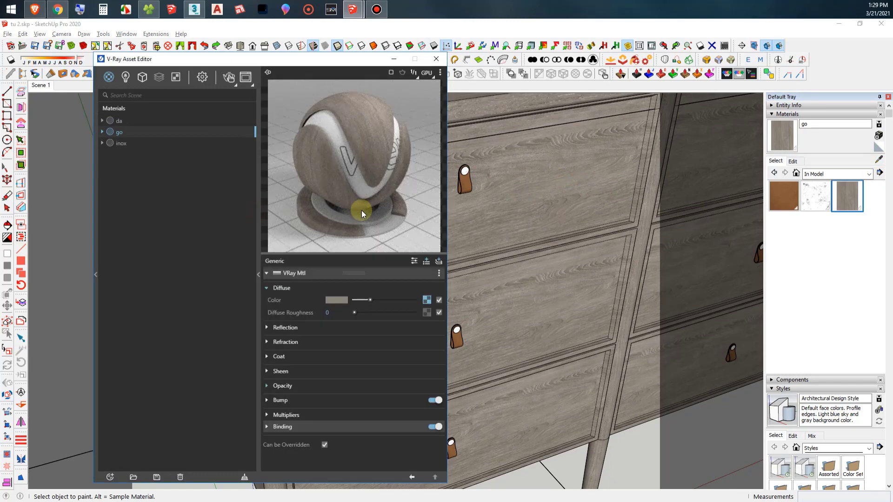
Make the wood reflection colour white and wrap the diffuse texture in Mix (Operator).
click(285, 328)
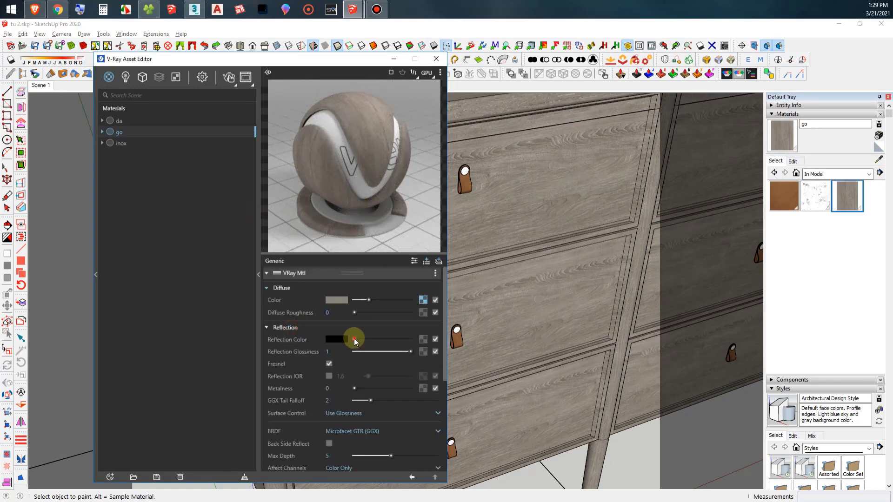
drag(356, 339, 444, 335)
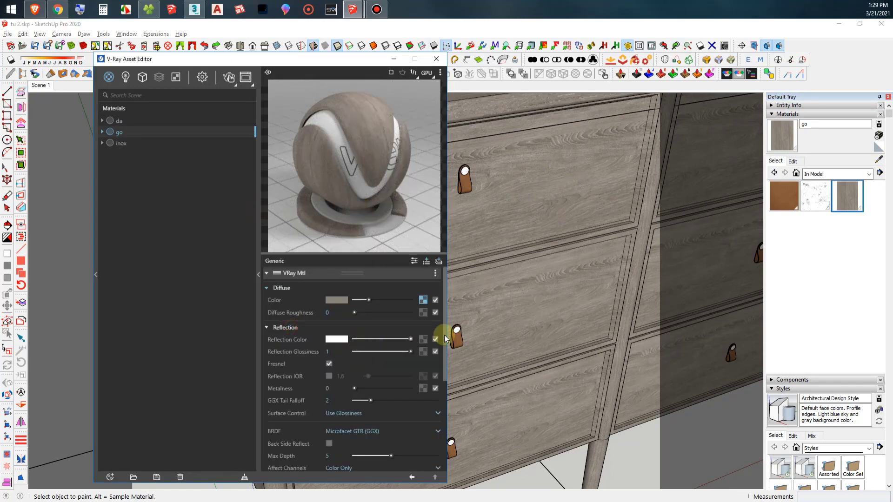
click(423, 302)
mouse_move(389, 369)
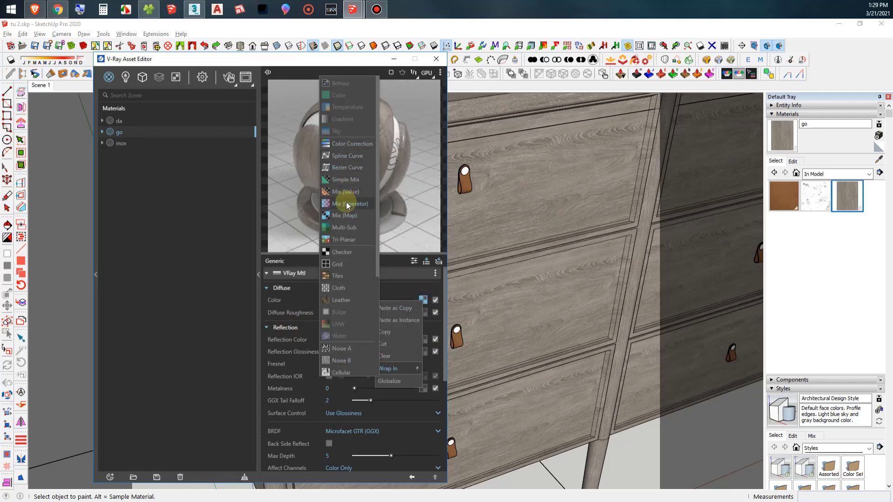
click(347, 205)
Load the wood AO bitmap as Texture B with custom gamma and set Operator to Multiply.
click(423, 300)
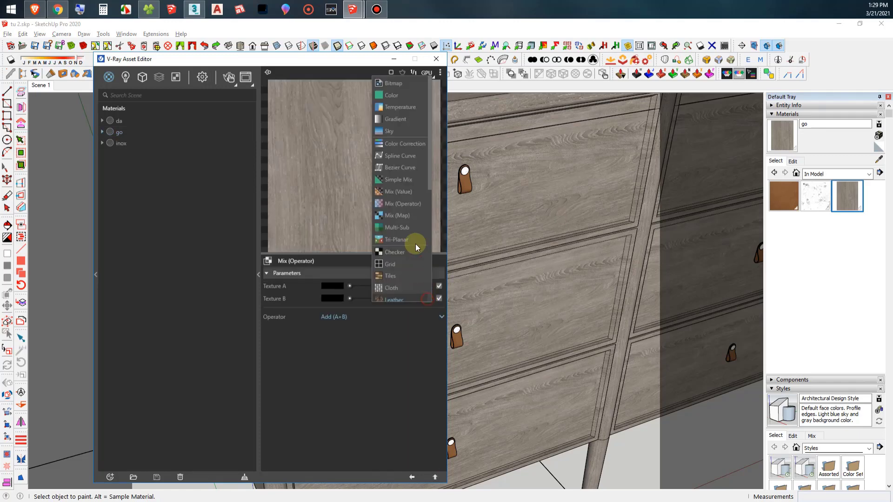
click(400, 81)
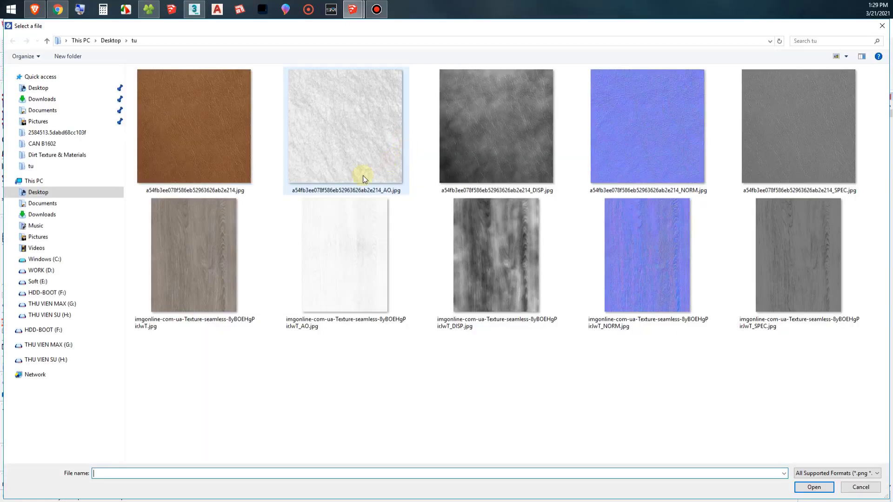
double_click(349, 260)
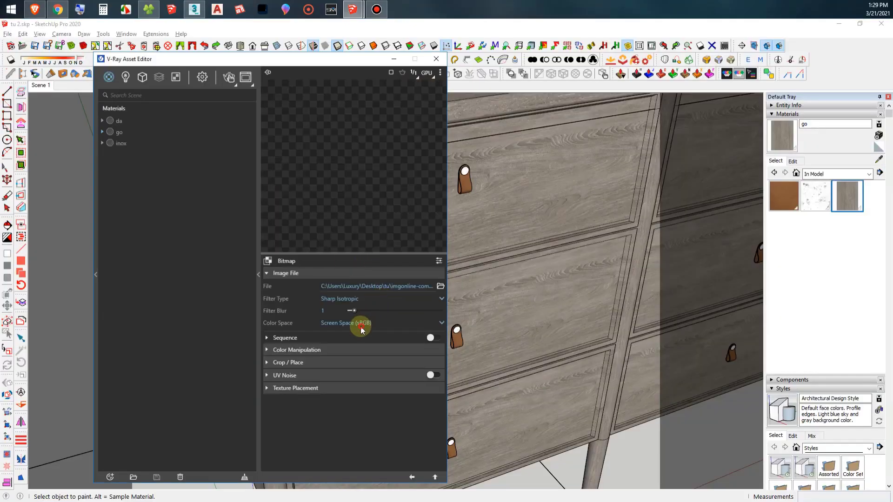
click(362, 327)
click(347, 358)
click(327, 336)
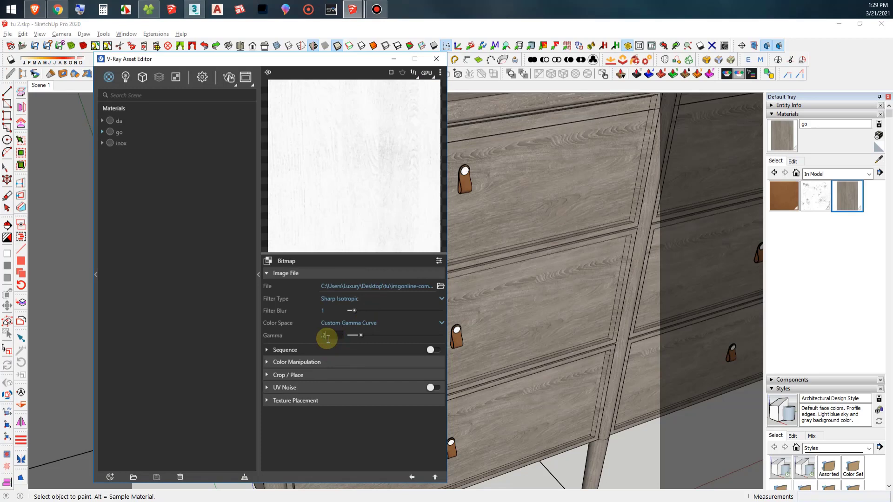
click(435, 477)
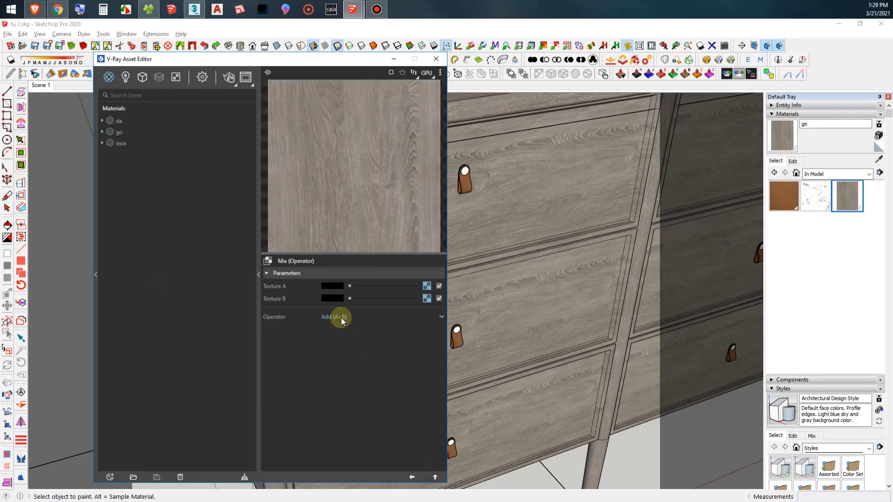
click(341, 317)
click(340, 353)
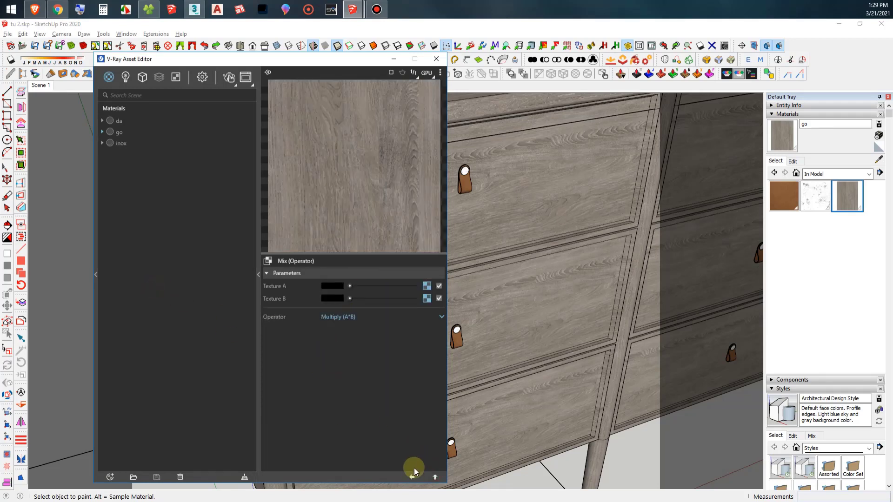
click(435, 477)
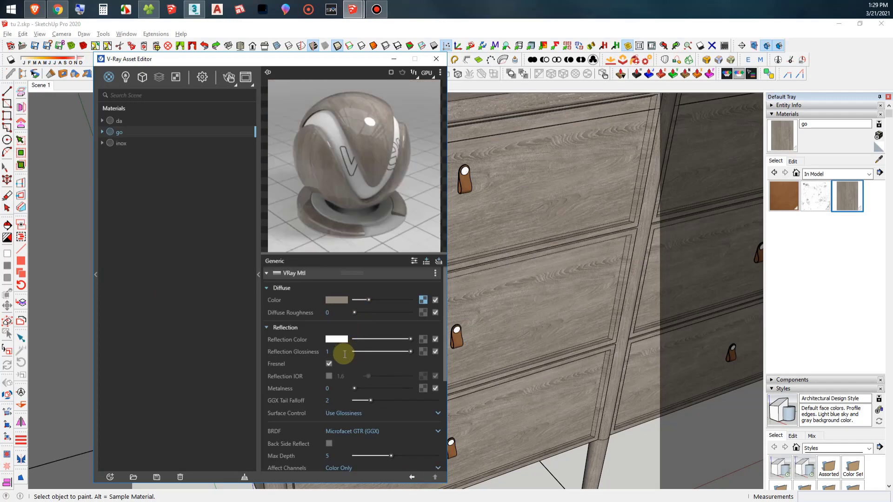
Use a wood texture as the reflection glossiness map in Linear colour space.
click(423, 352)
click(400, 87)
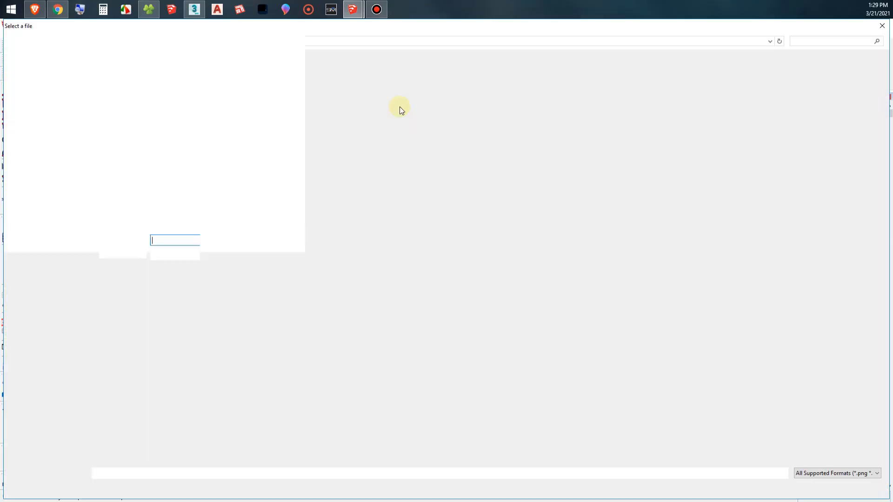
click(807, 258)
double_click(807, 258)
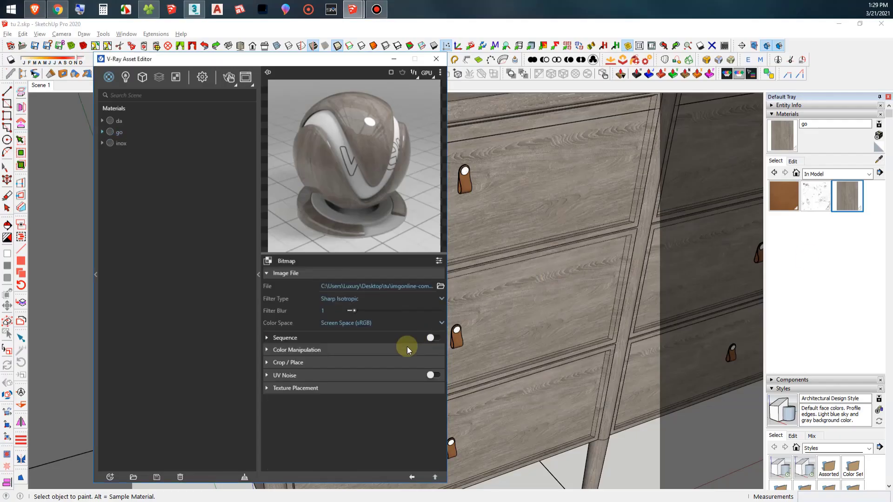
click(356, 322)
click(371, 348)
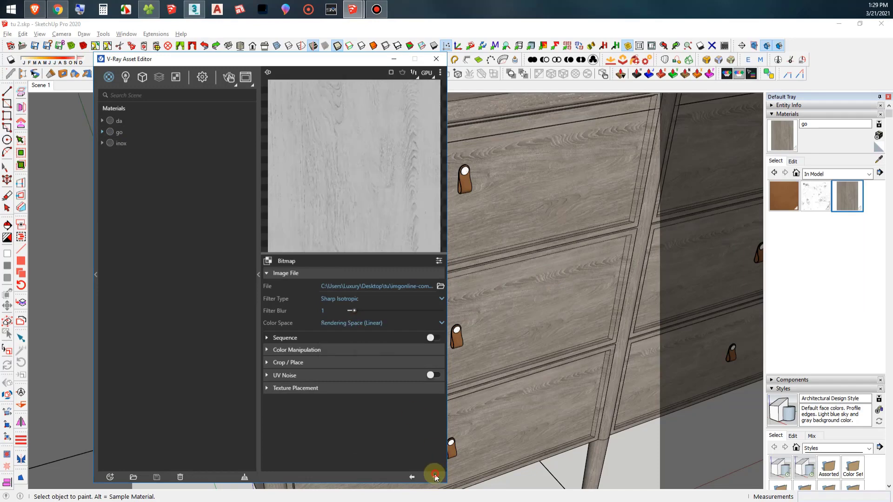
click(435, 476)
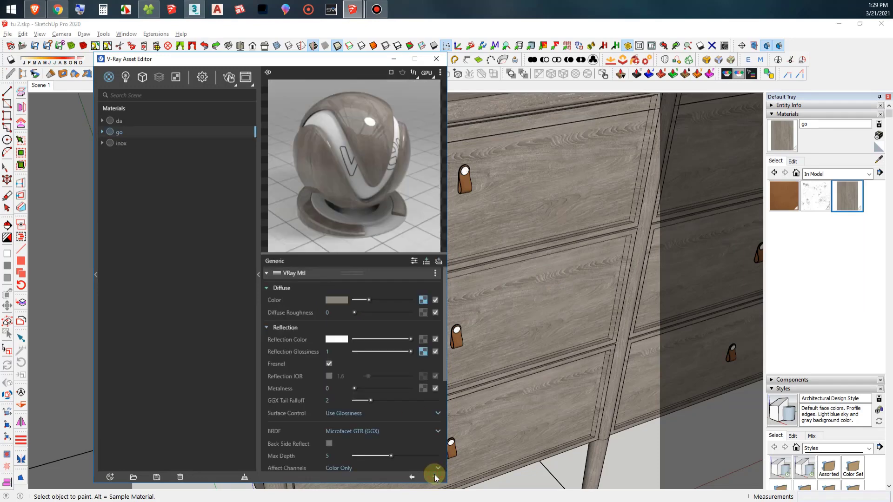
Load the wood NORM image as the bump bitmap.
click(286, 328)
click(280, 400)
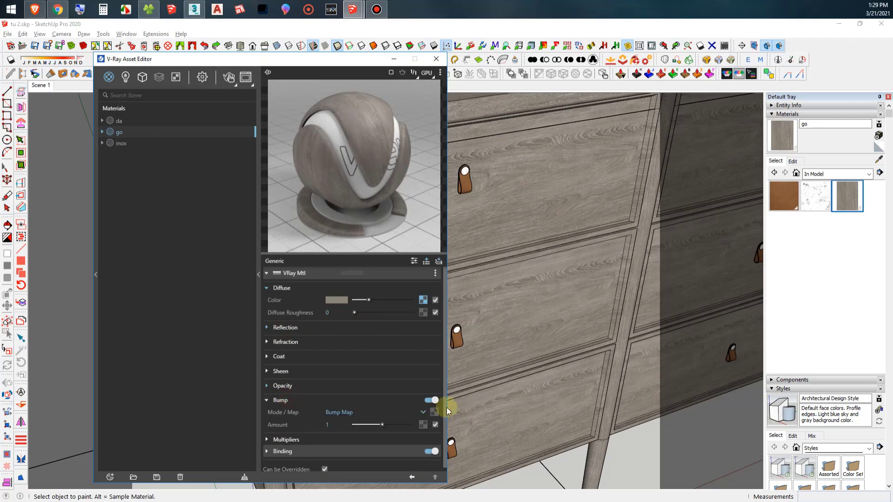
click(435, 412)
click(405, 95)
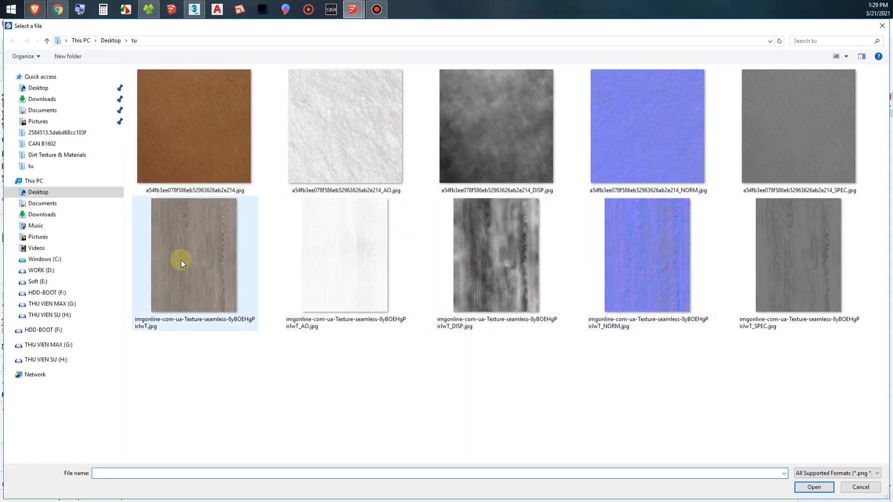
double_click(662, 256)
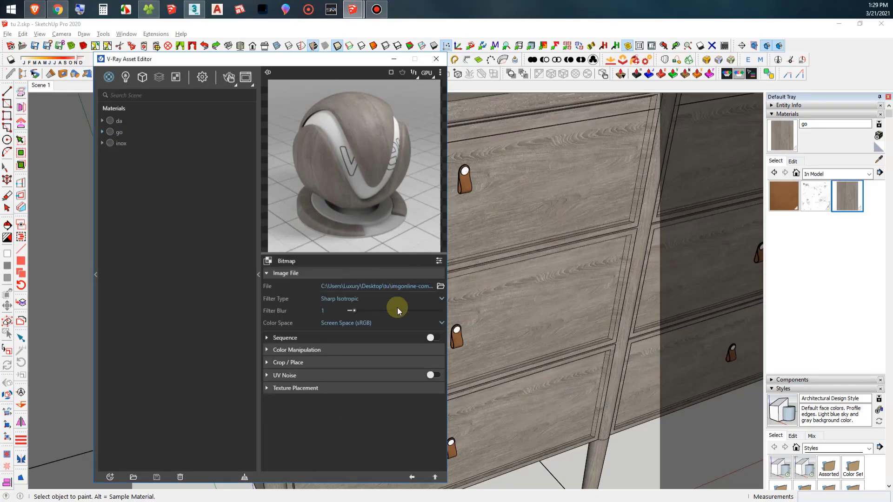
click(366, 322)
click(435, 477)
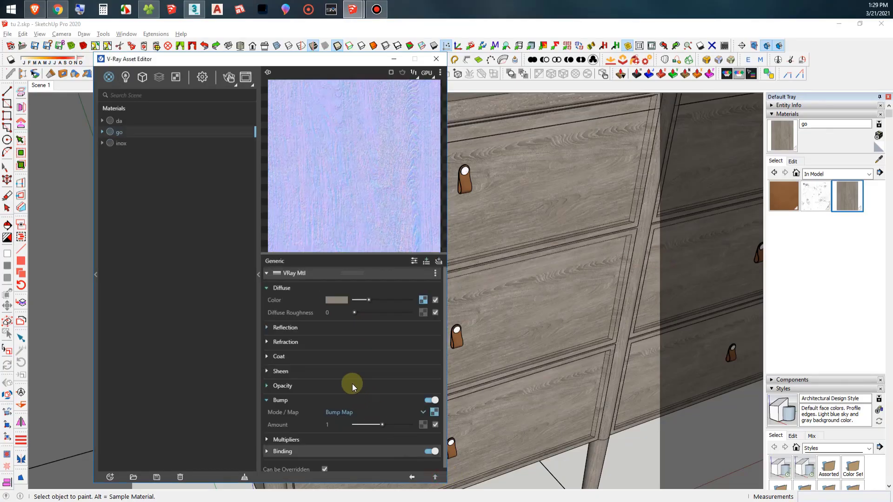
Set the wood bump to Normal Map mode with strength .1.
click(338, 418)
click(344, 437)
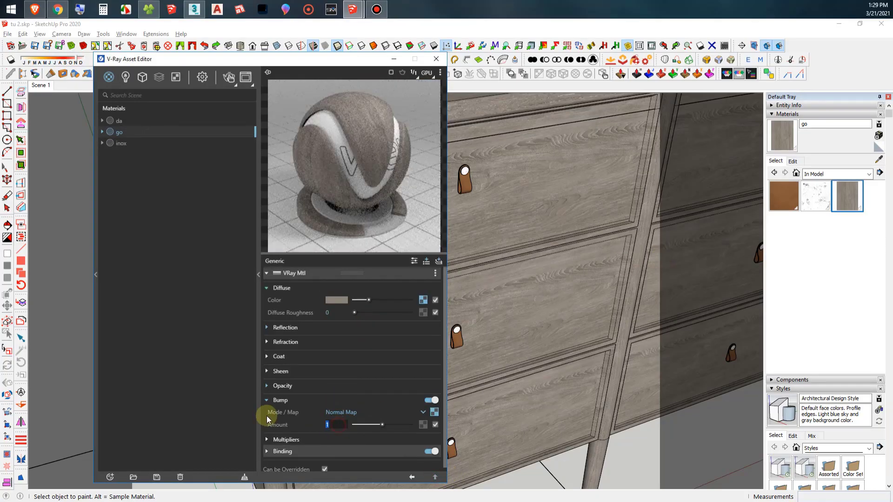
text(.1)
click(375, 453)
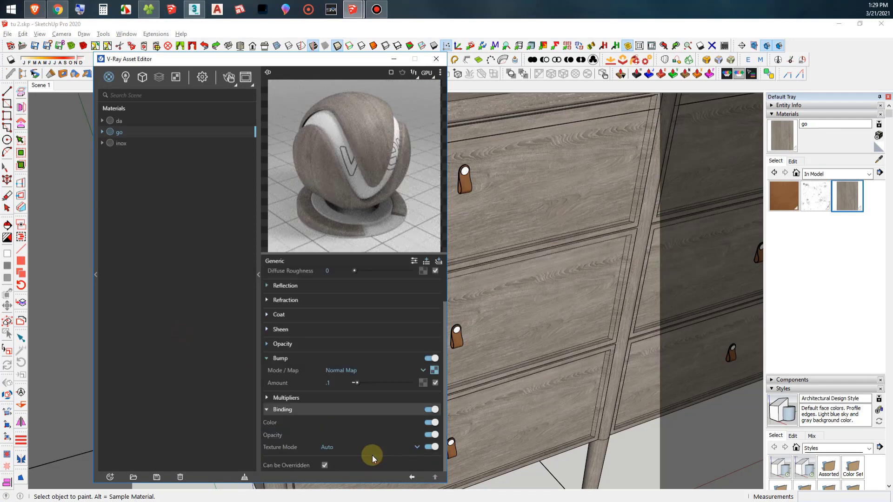
click(331, 446)
Set binding to Custom mode with the wood jpg bitmap, then render the dresser.
click(339, 435)
click(432, 459)
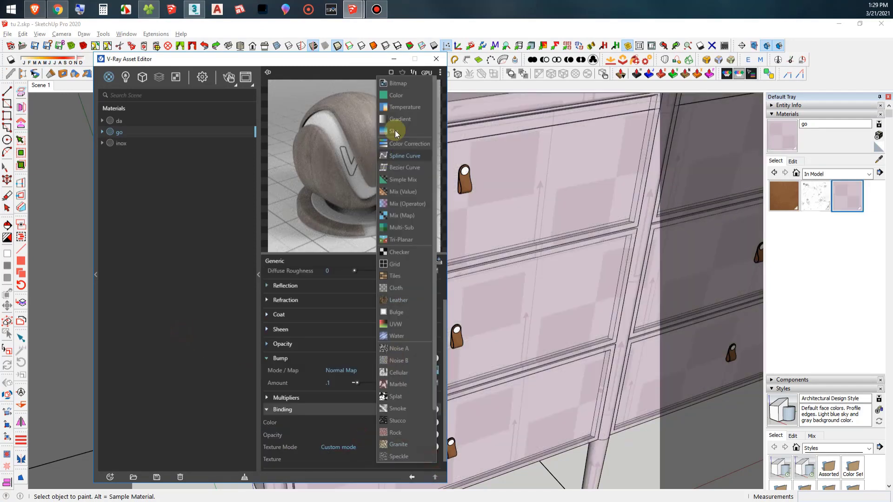
click(408, 87)
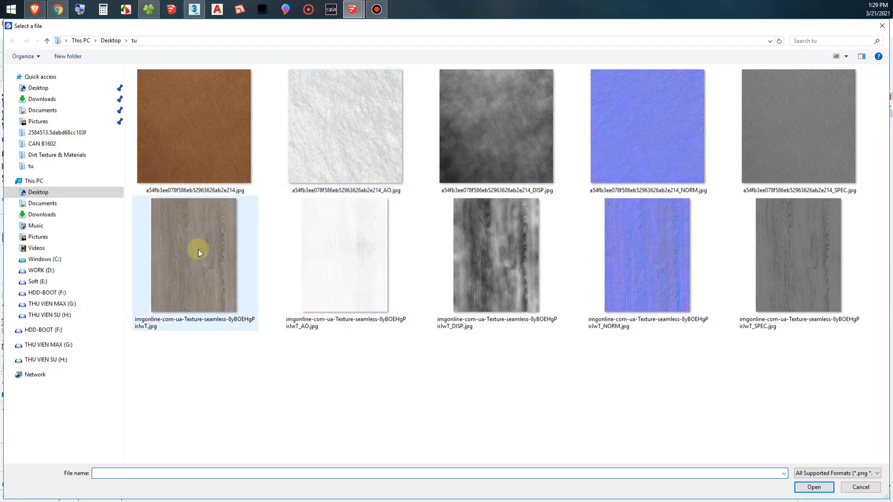
double_click(198, 250)
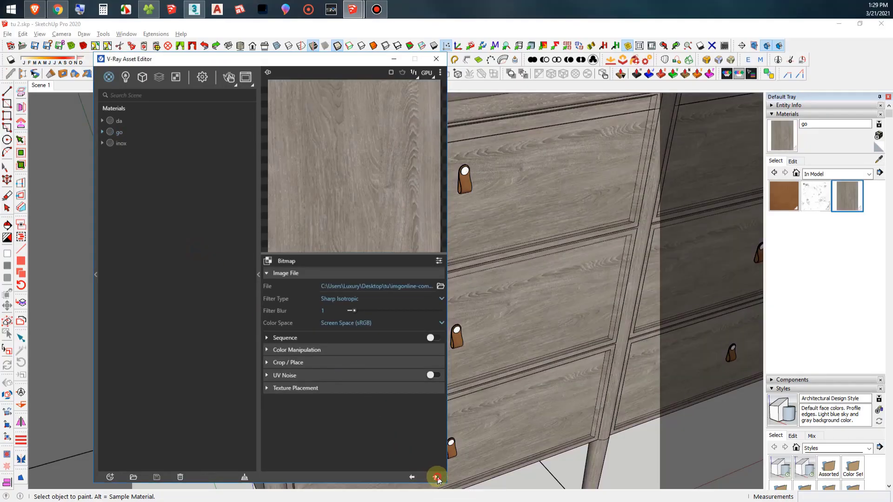
click(435, 478)
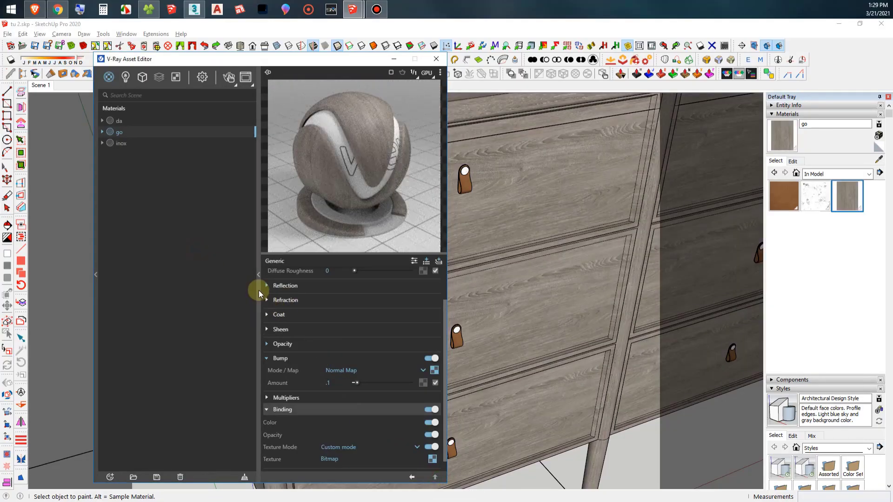
click(258, 274)
click(225, 77)
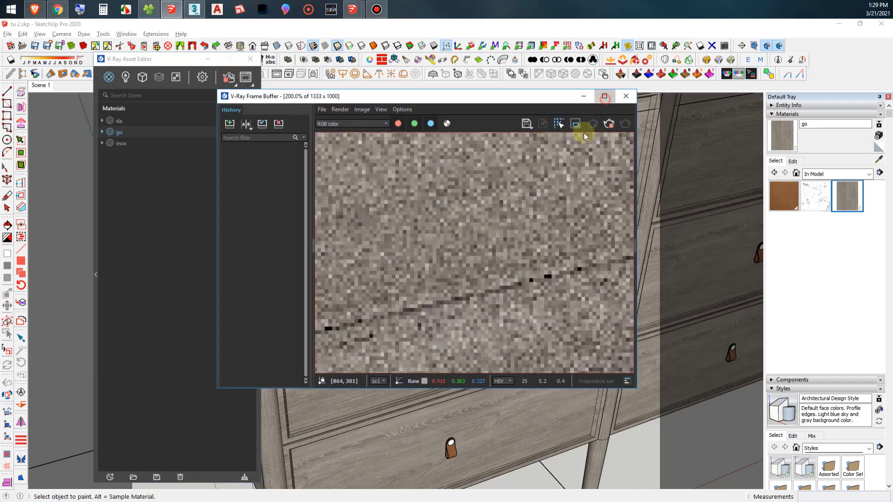
Maximize the Frame Buffer, zoom to inspect the grey wood render, then stop and minimize it.
click(604, 96)
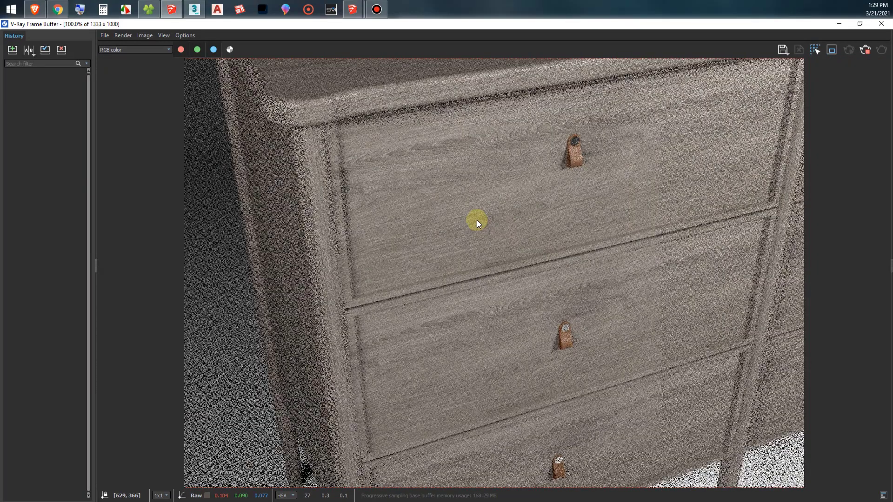
scroll(476, 219, up, 1)
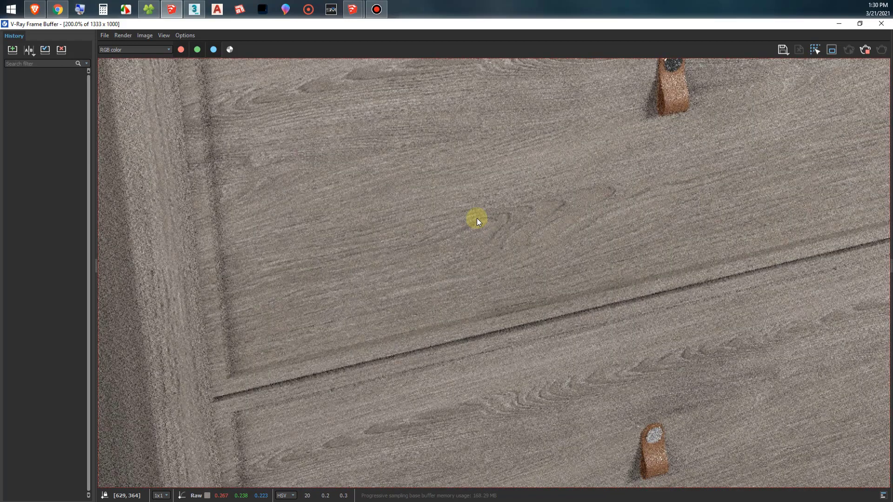
scroll(333, 309, down, 1)
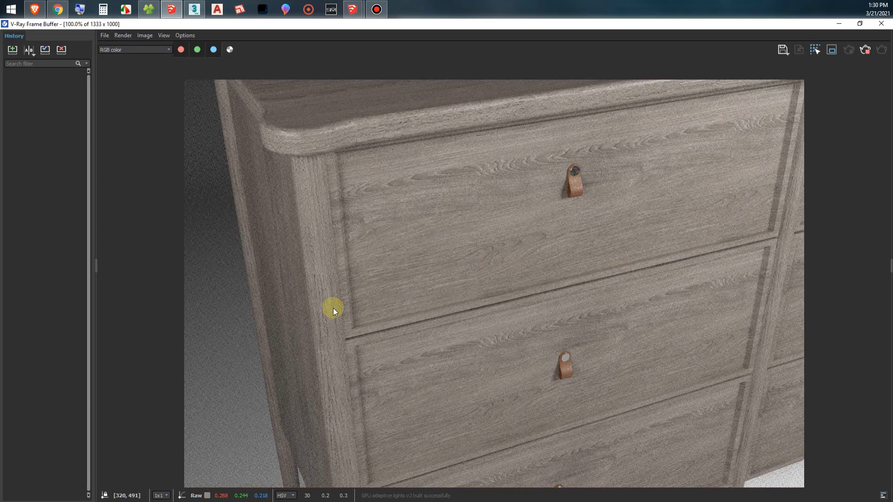
scroll(417, 305, up, 1)
scroll(406, 304, down, 1)
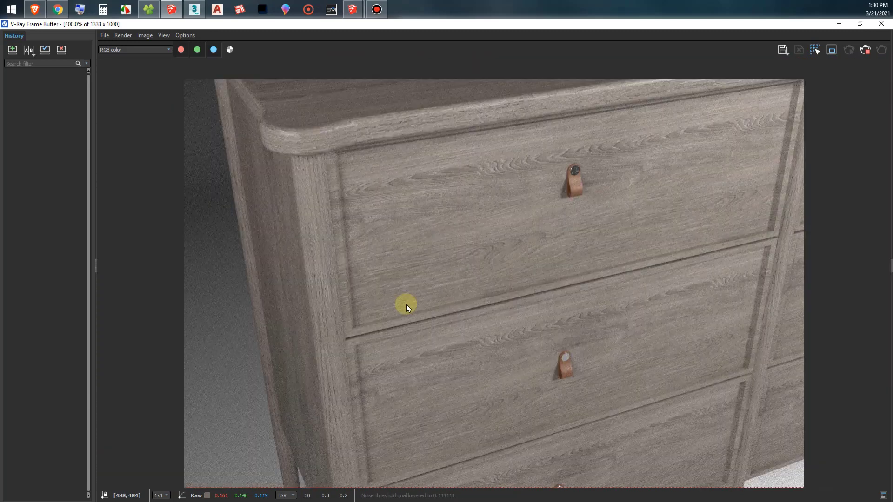
click(866, 50)
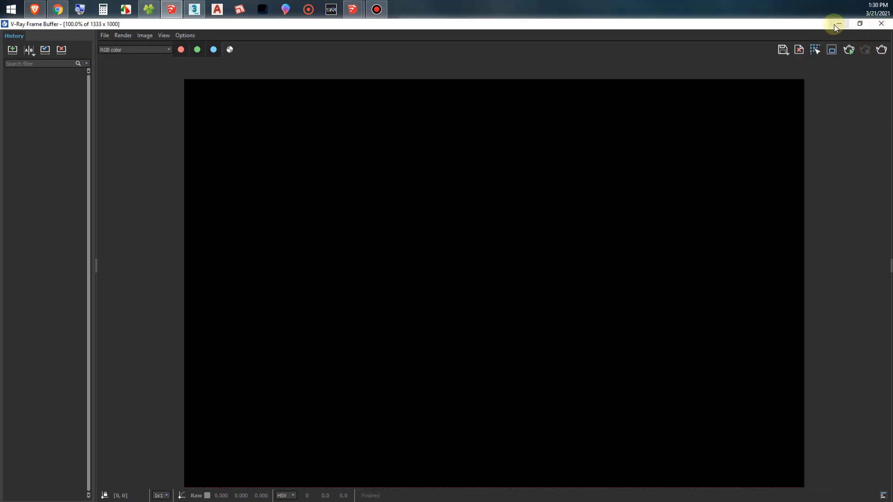
click(837, 24)
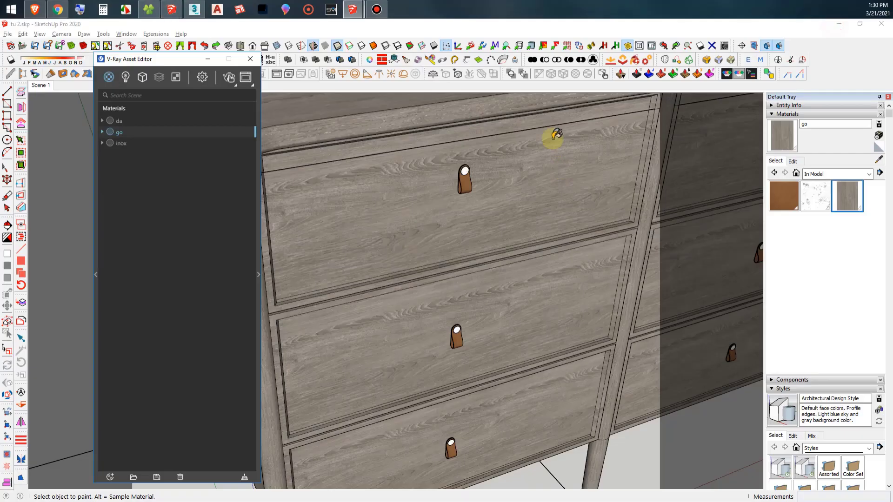
Wrap the go material's diffuse texture in a Mix (Map).
click(261, 161)
scroll(416, 322, up, 2)
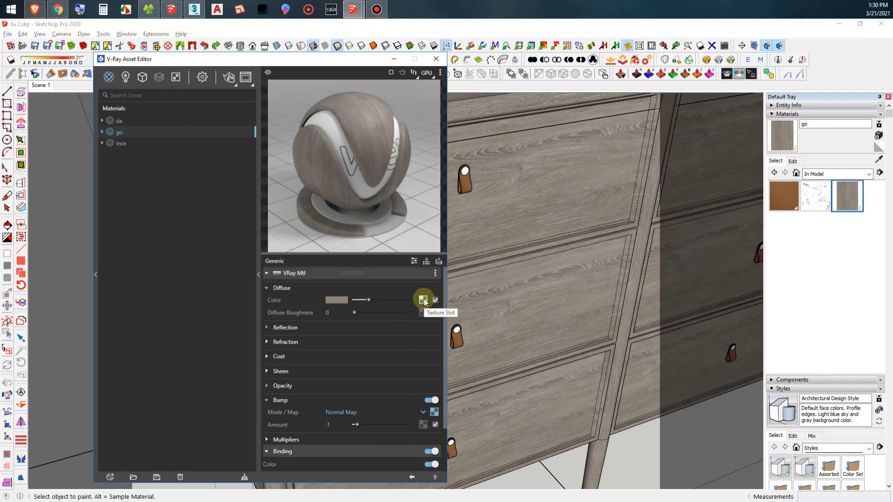
right_click(424, 300)
mouse_move(392, 367)
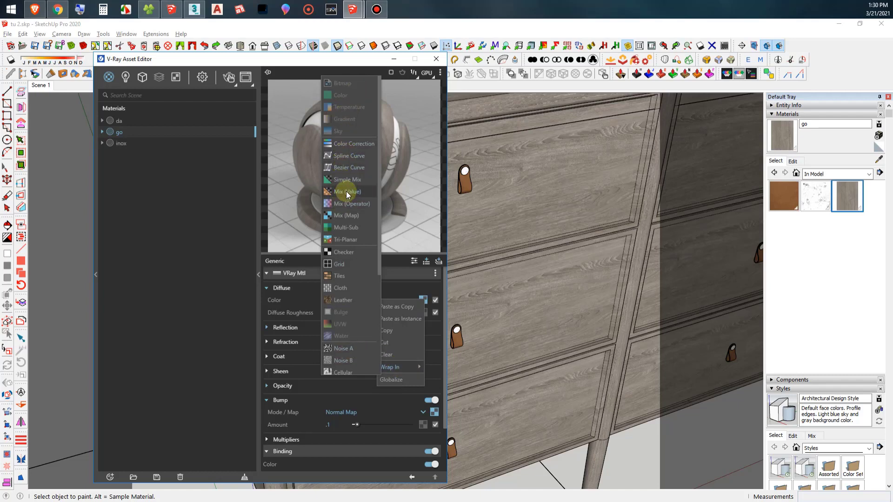
click(357, 216)
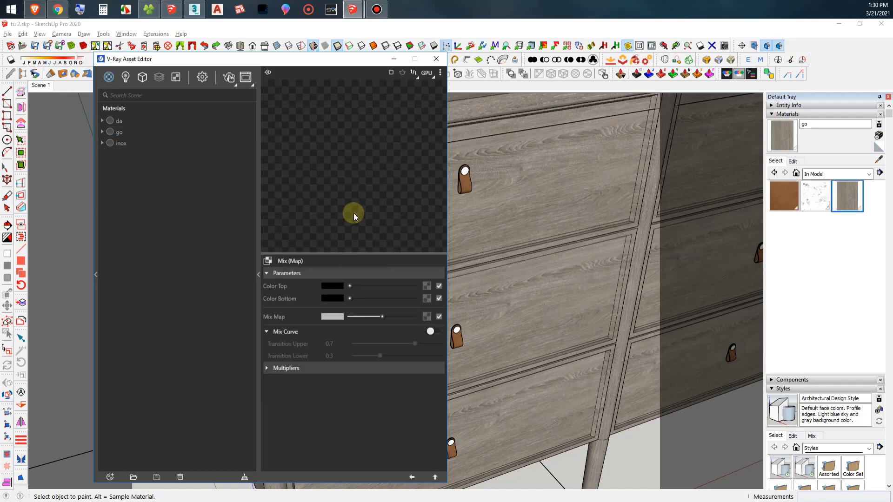
Set the Mix map's Color Top to a dark blue-grey.
click(333, 286)
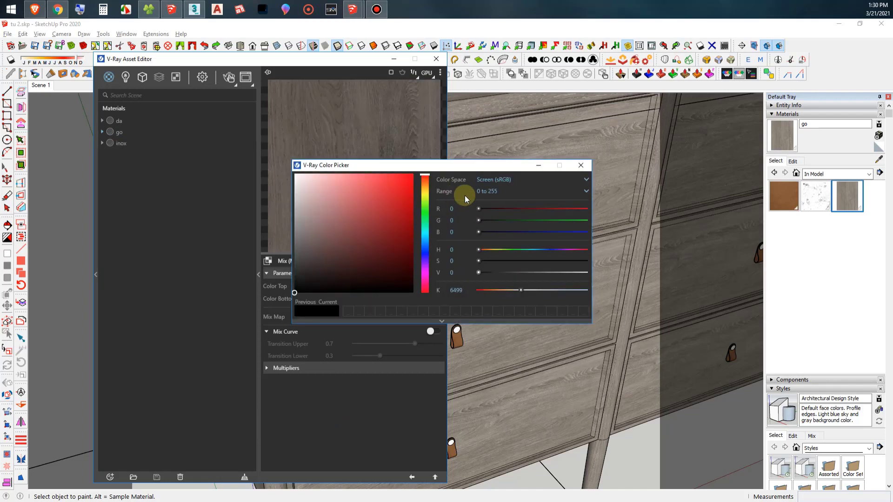
click(425, 250)
drag(426, 250, 425, 241)
drag(343, 250, 319, 252)
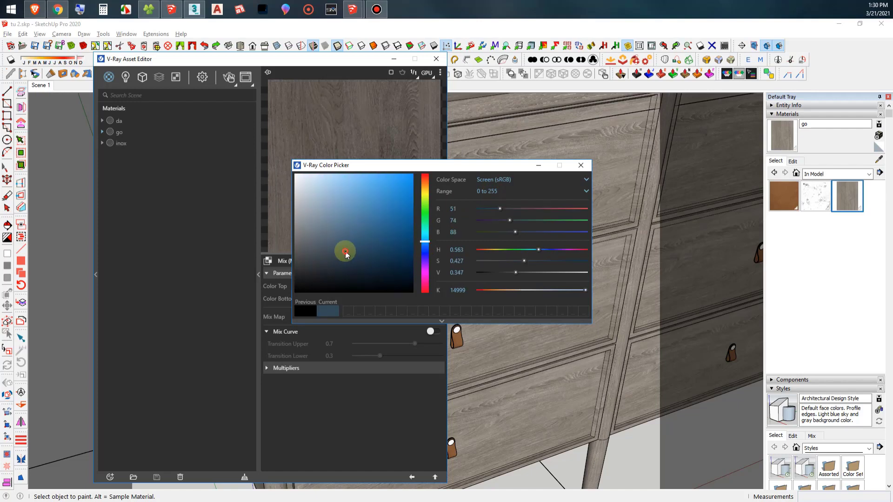
click(580, 165)
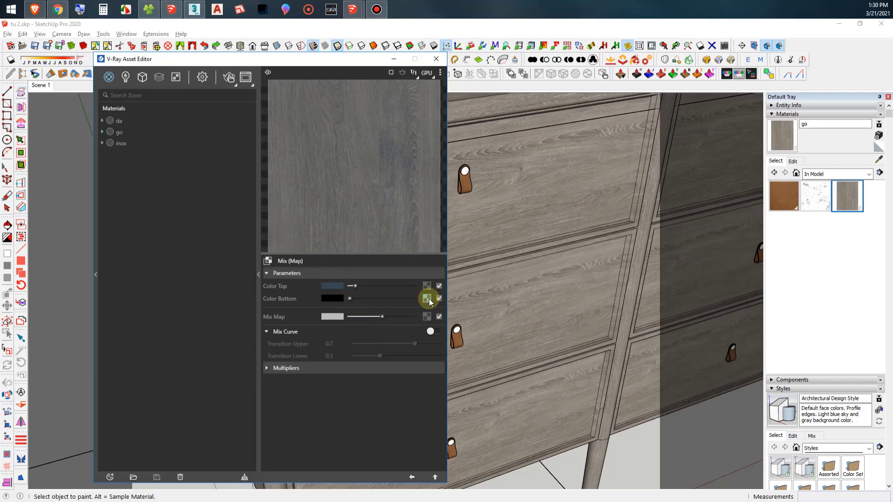
right_click(334, 284)
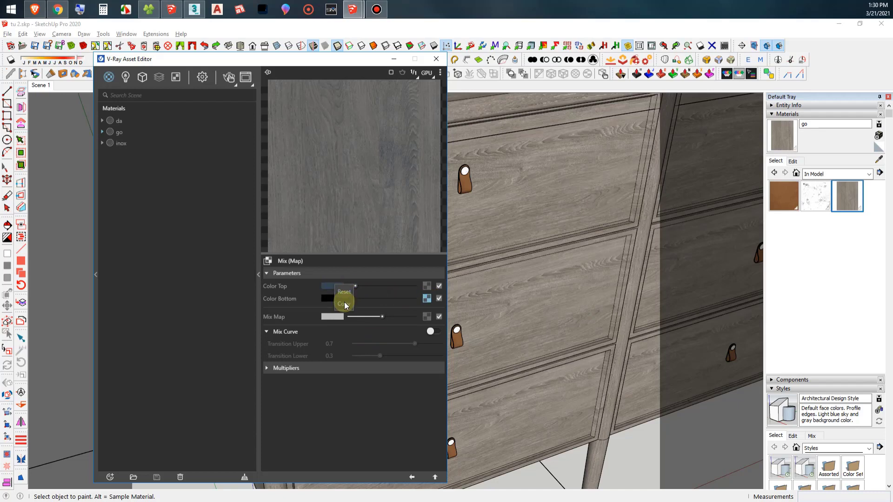
click(344, 303)
Browse for a bitmap to the thu vien > TEXTURES > Dirt Texture & Materials folder.
click(427, 317)
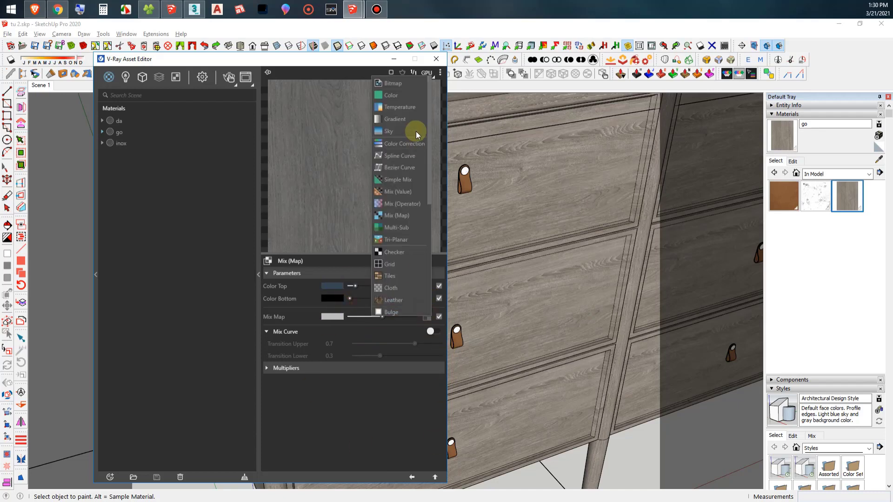
click(394, 84)
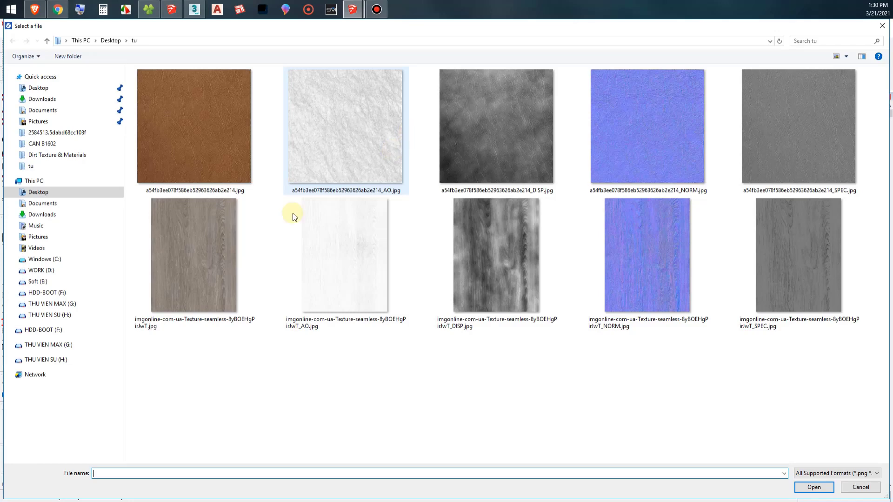
click(62, 360)
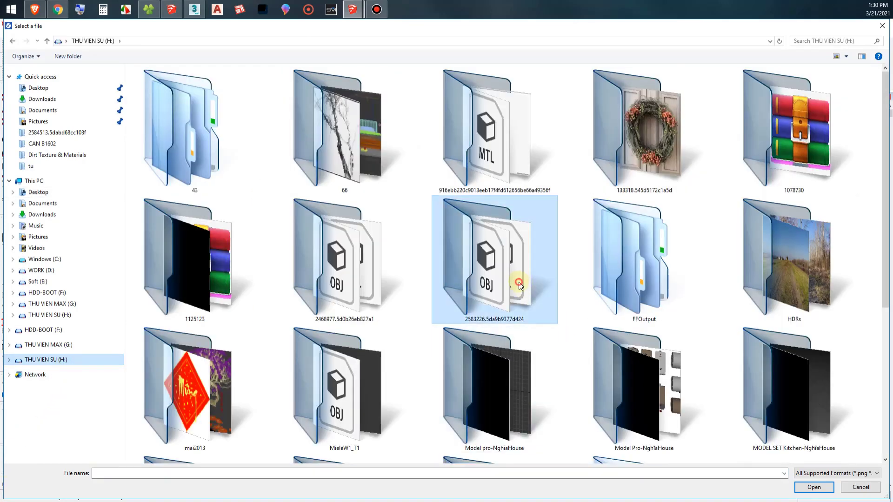
scroll(520, 285, down, 5)
double_click(655, 288)
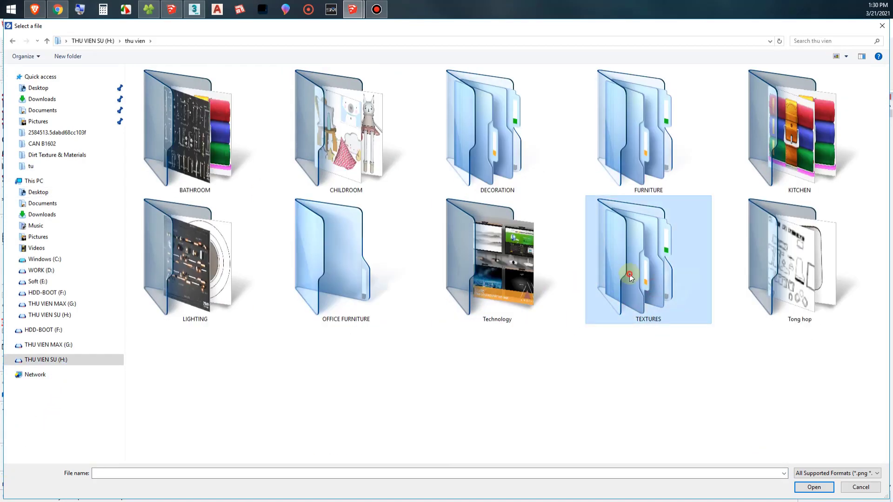
double_click(629, 275)
scroll(619, 314, down, 2)
scroll(698, 395, down, 5)
scroll(680, 345, down, 5)
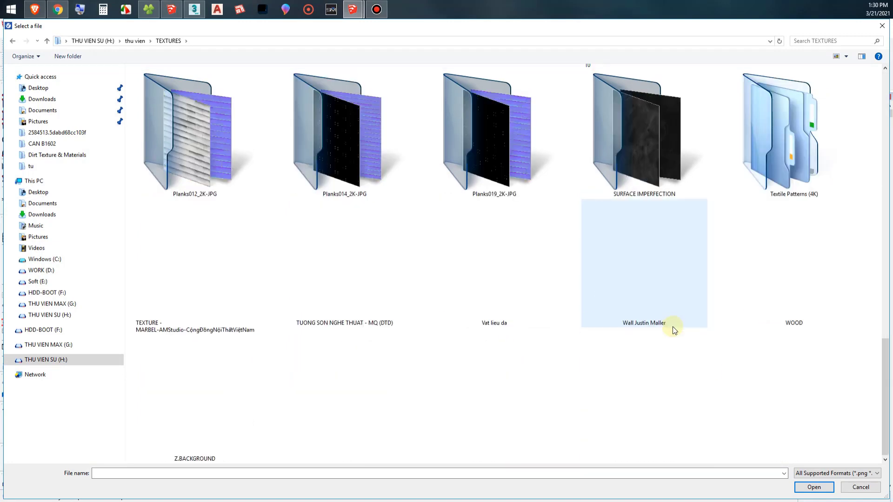
scroll(673, 327, up, 5)
double_click(659, 276)
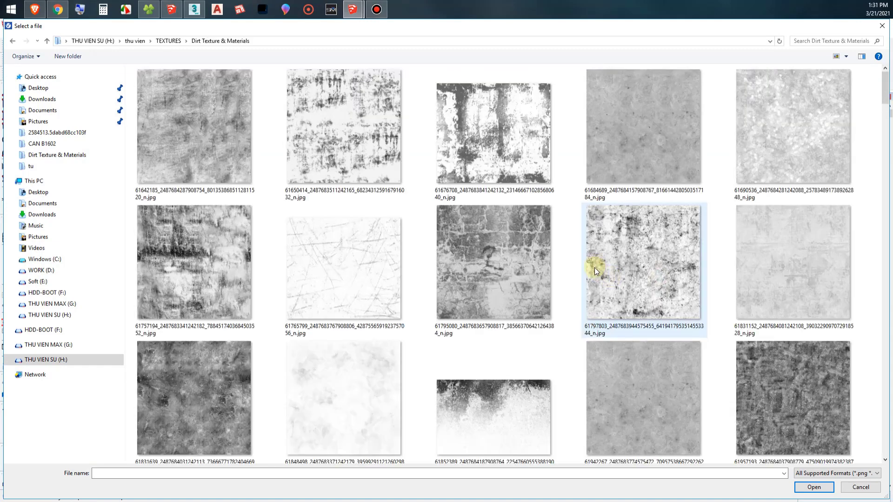
mouse_move(643, 262)
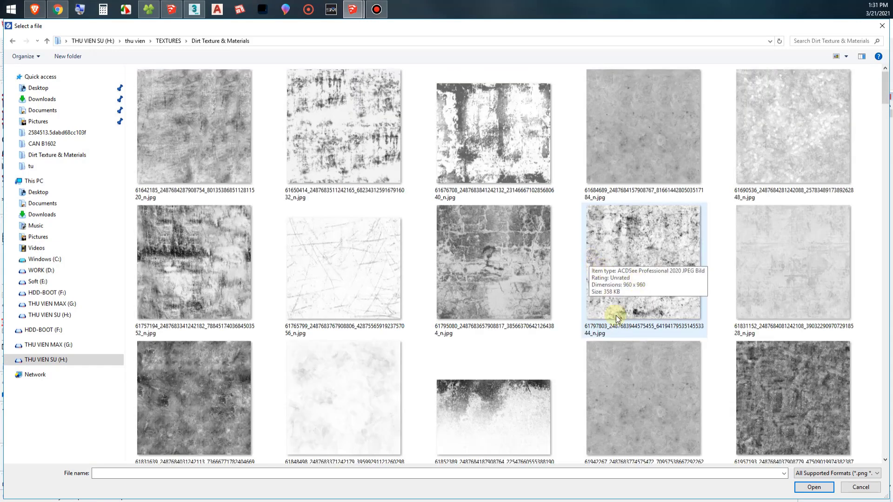
Scroll the dirt thumbnails and load the patchy grunge JPG.
scroll(616, 316, down, 5)
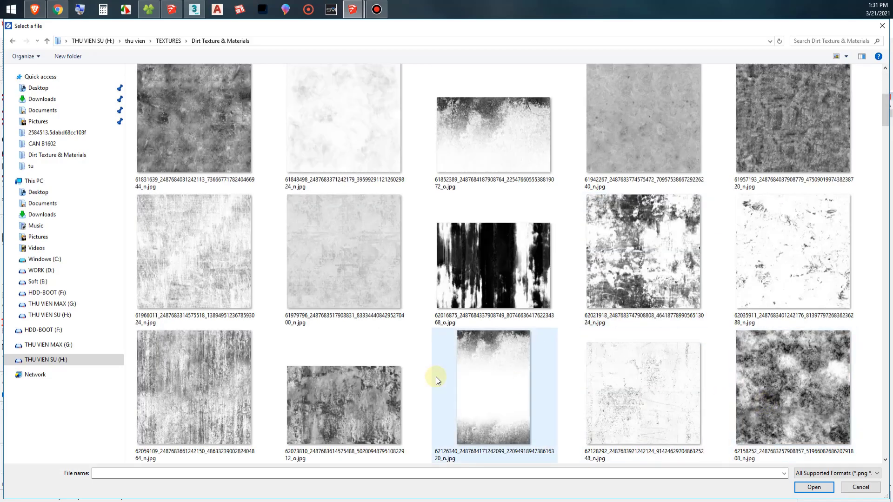
scroll(436, 376, down, 2)
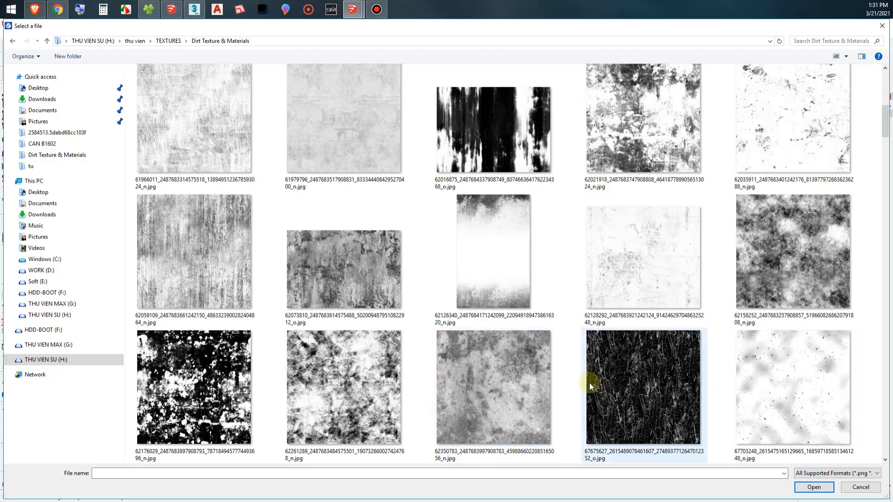
scroll(590, 384, down, 2)
scroll(590, 383, down, 2)
scroll(590, 384, down, 2)
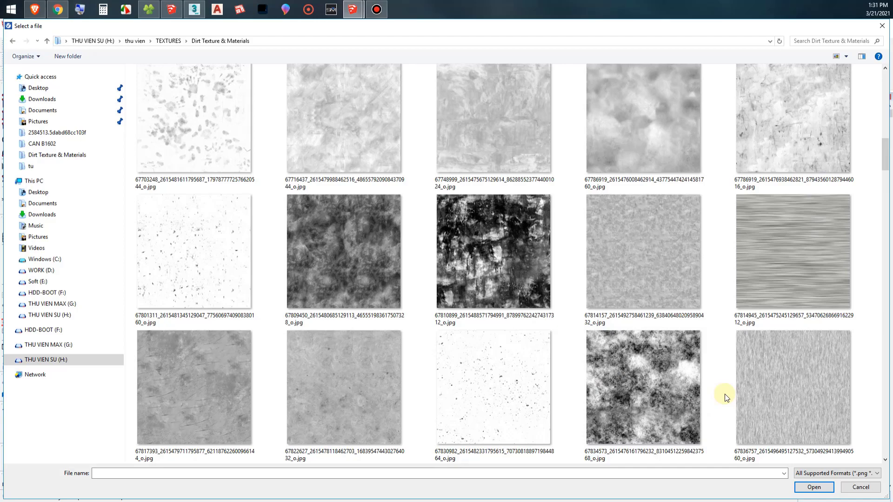
scroll(727, 398, down, 2)
scroll(726, 398, down, 2)
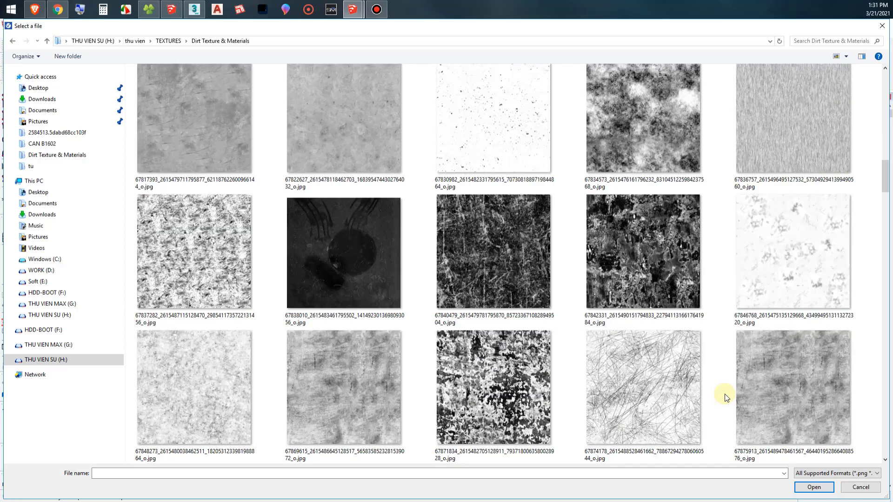
scroll(727, 397, down, 2)
scroll(727, 397, down, 4)
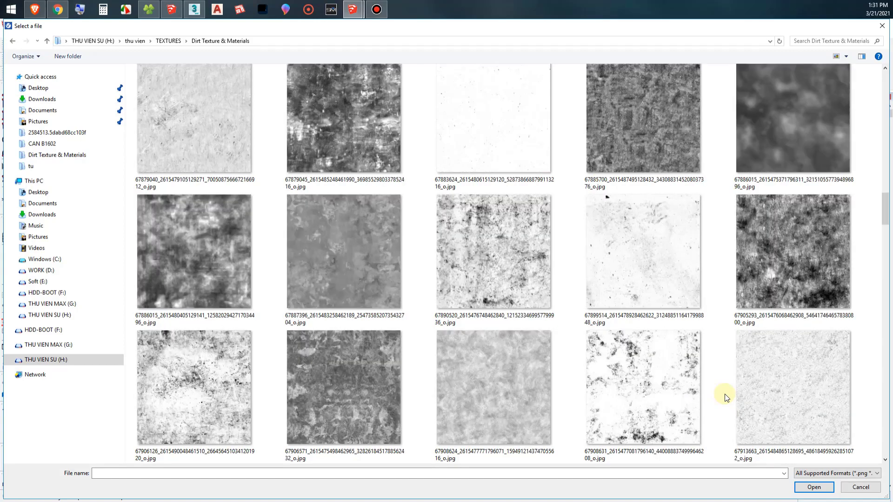
scroll(727, 398, down, 4)
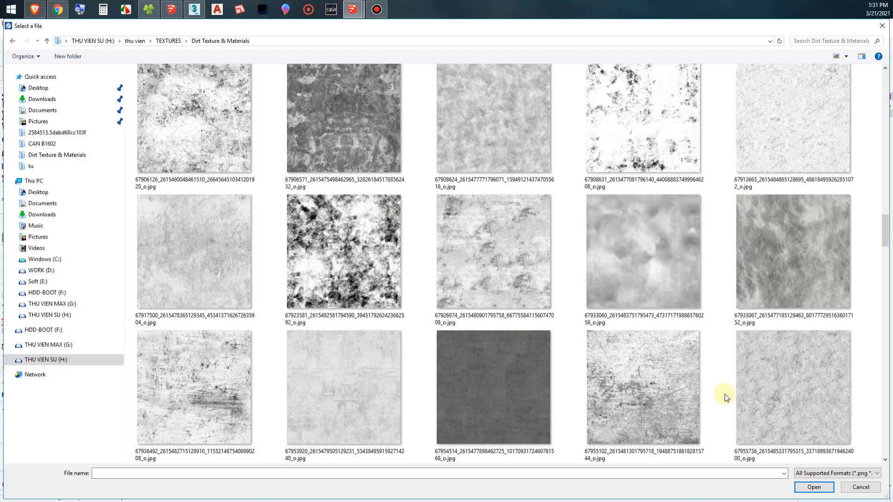
scroll(727, 397, down, 2)
scroll(726, 398, down, 2)
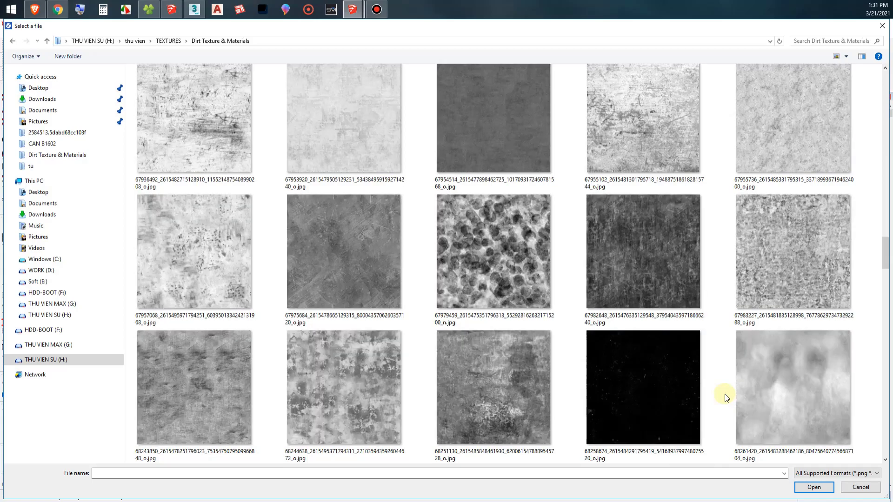
scroll(727, 398, down, 2)
scroll(572, 370, down, 2)
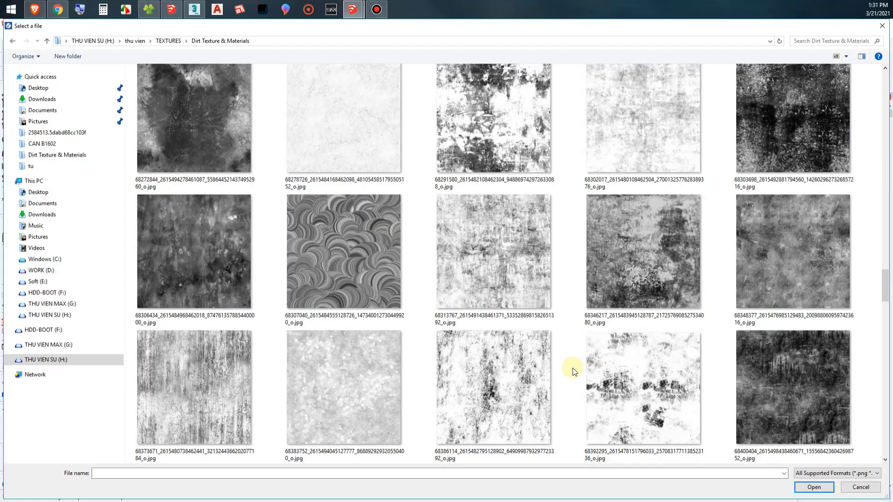
scroll(575, 372, down, 1)
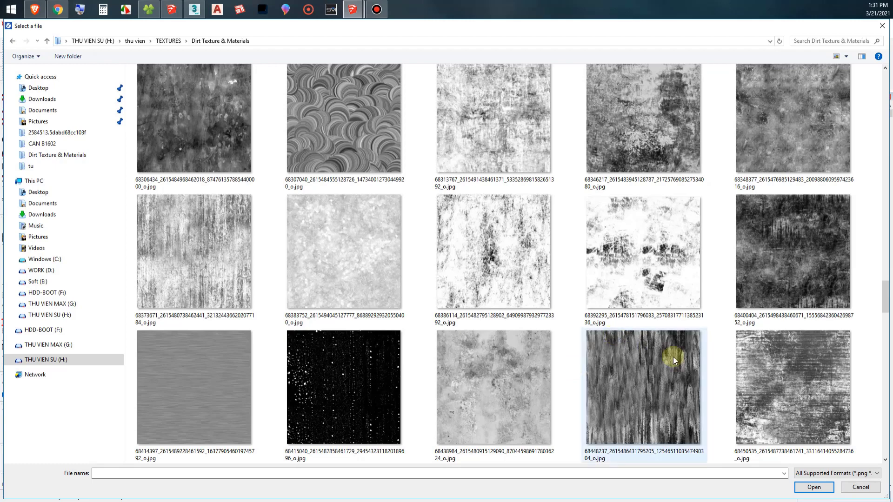
double_click(634, 261)
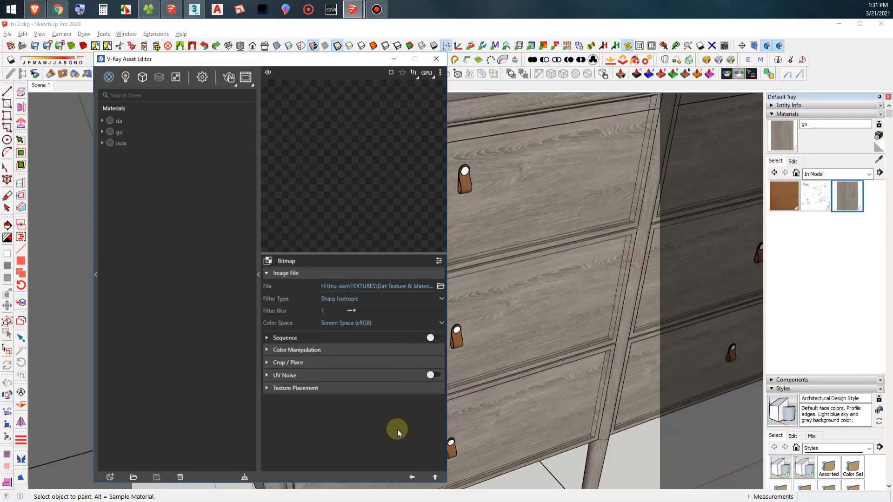
Enable the mix curve with Transition Upper 0.3 and Lower 0.2.
click(434, 476)
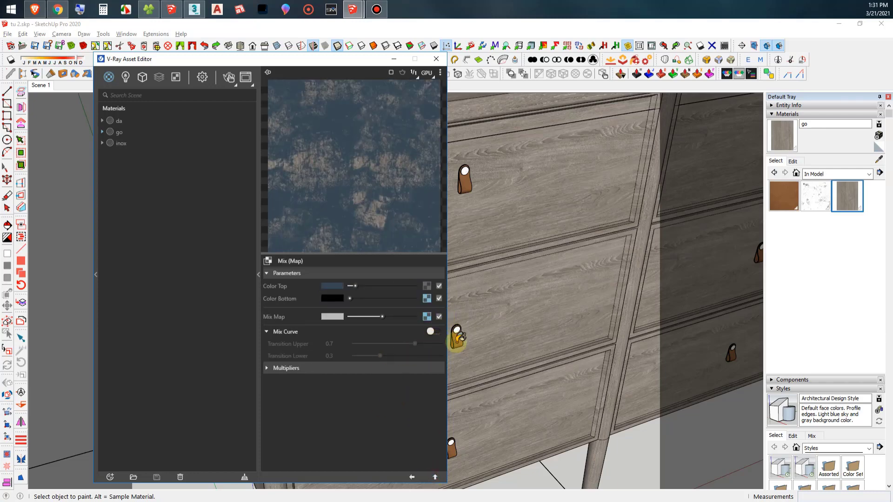
click(435, 332)
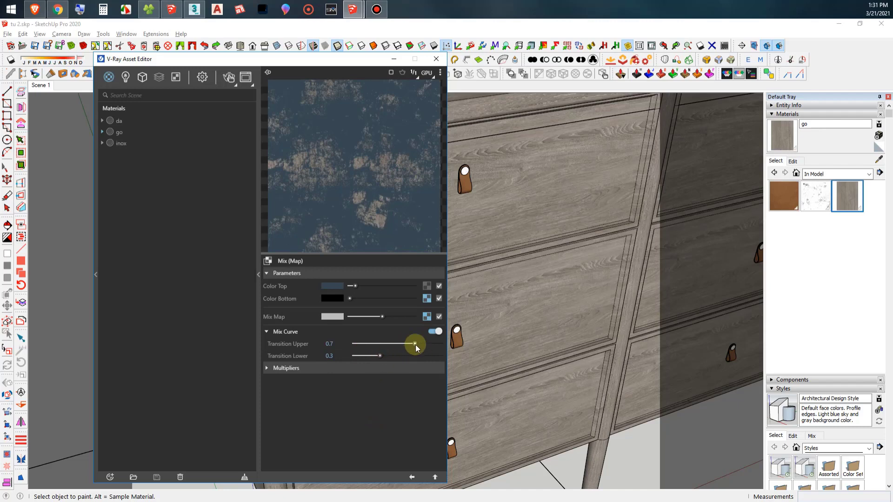
drag(415, 345, 387, 344)
click(331, 344)
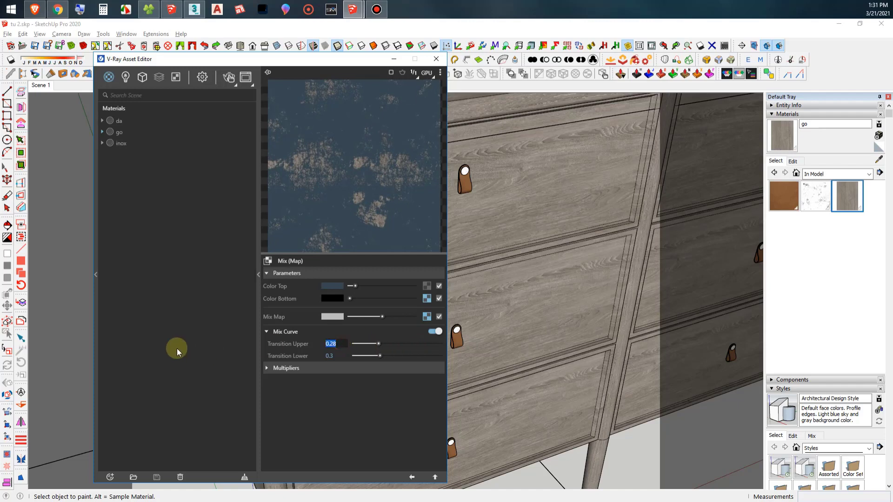
text(.2)
key(Return)
drag(392, 358, 398, 355)
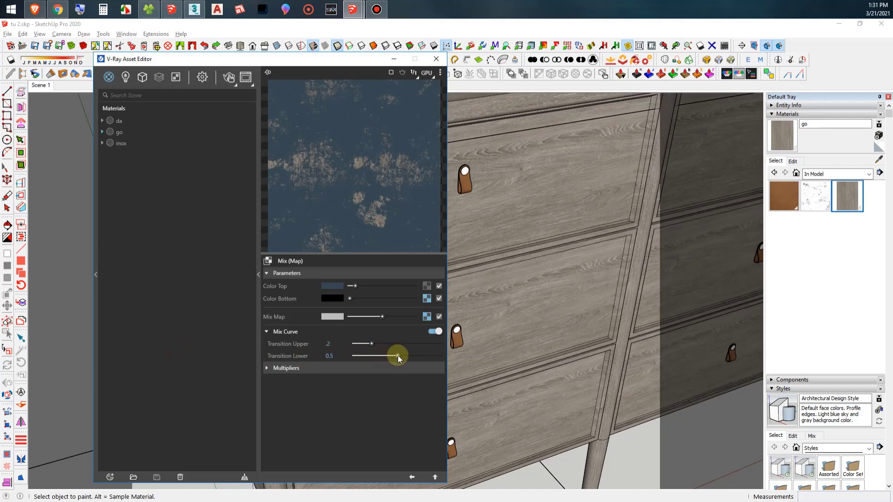
click(336, 353)
text(.2)
key(Return)
text(.3)
key(Return)
Return to the VRay Mtl, collapse Bump and Binding, and render the dresser.
click(435, 475)
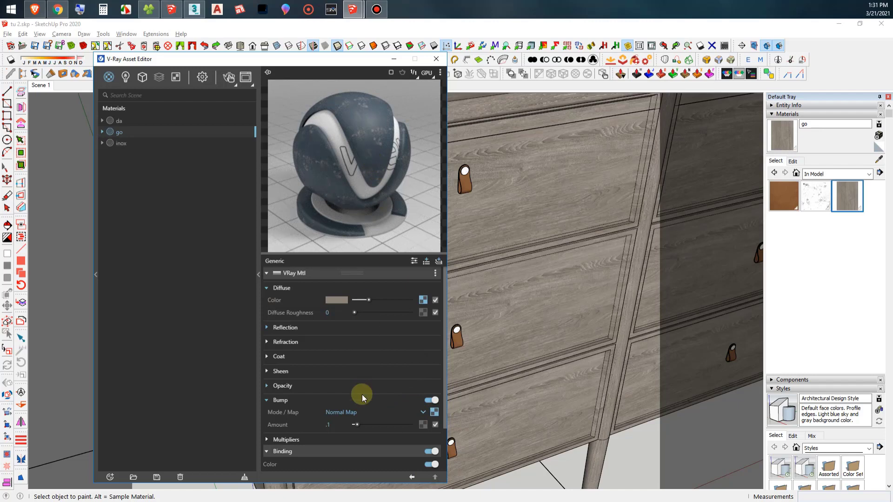
click(275, 395)
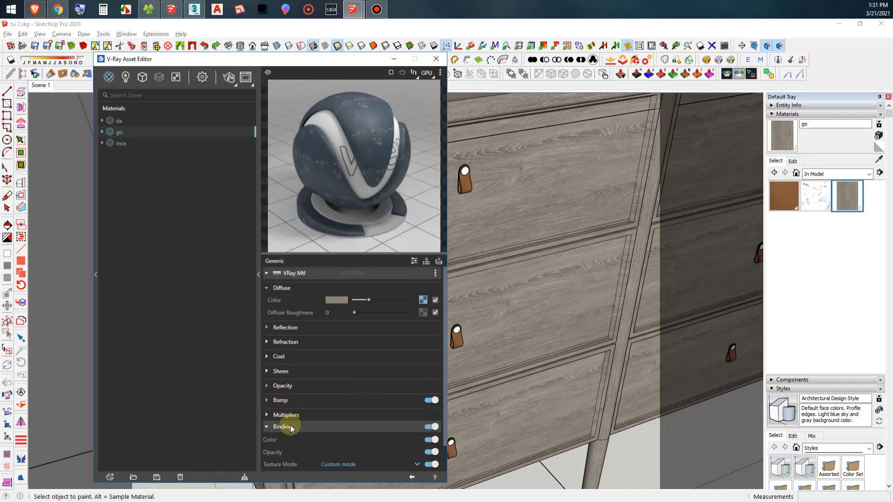
click(290, 425)
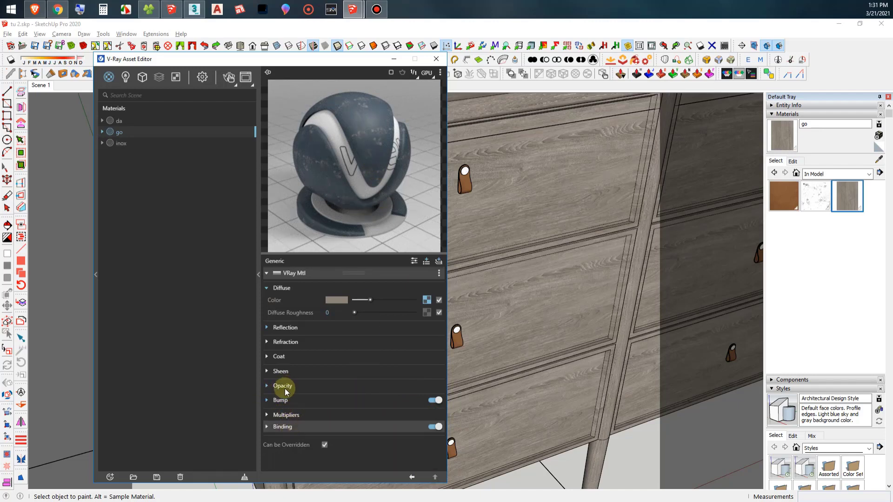
click(229, 77)
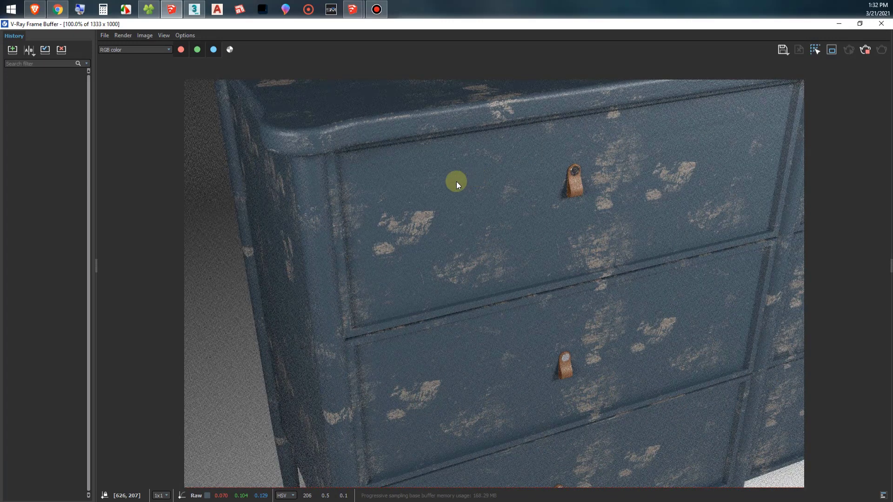
Zoom in on the worn blue paint with Region Render on, then stop rendering.
scroll(417, 230, up, 1)
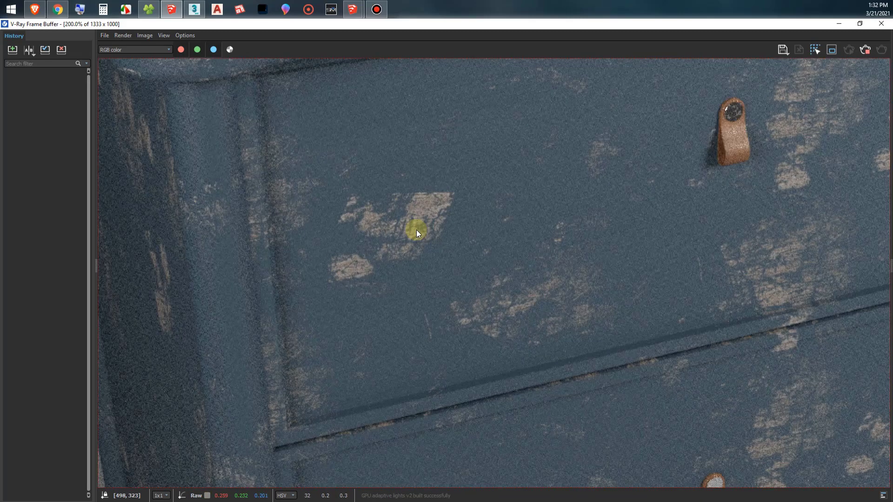
scroll(416, 230, down, 1)
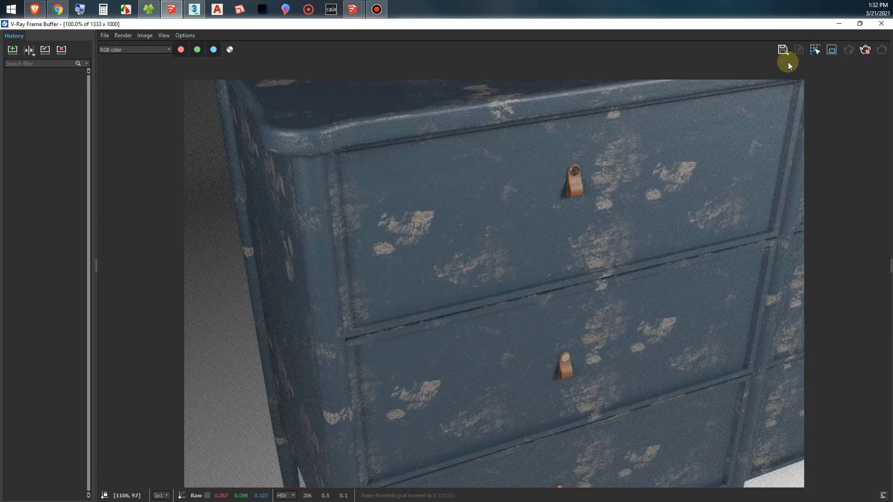
click(820, 50)
scroll(418, 227, up, 1)
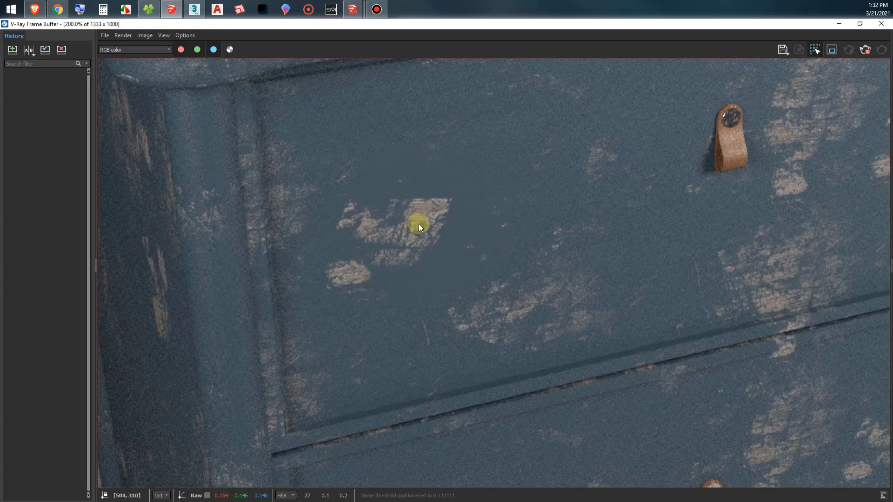
scroll(419, 226, up, 1)
scroll(418, 225, down, 1)
click(867, 53)
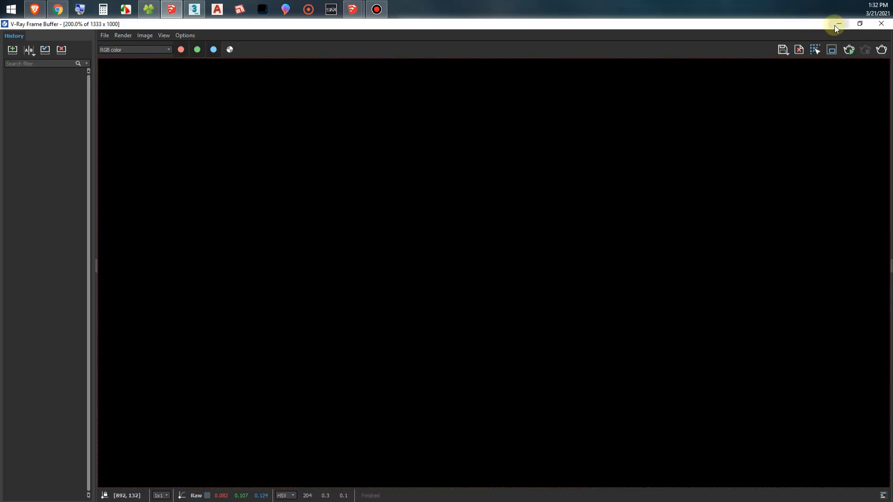
Paste the diffuse texture into the paint material's bump slot and switch the preview to the floor scene.
click(838, 24)
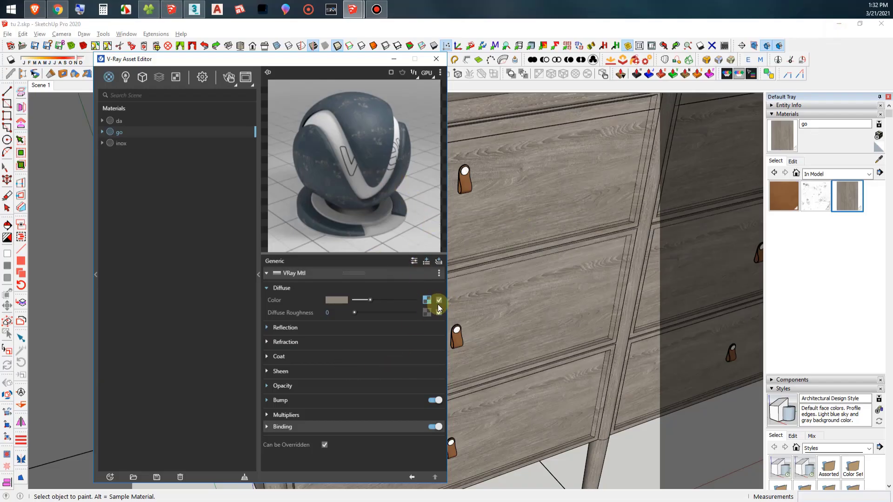
click(280, 400)
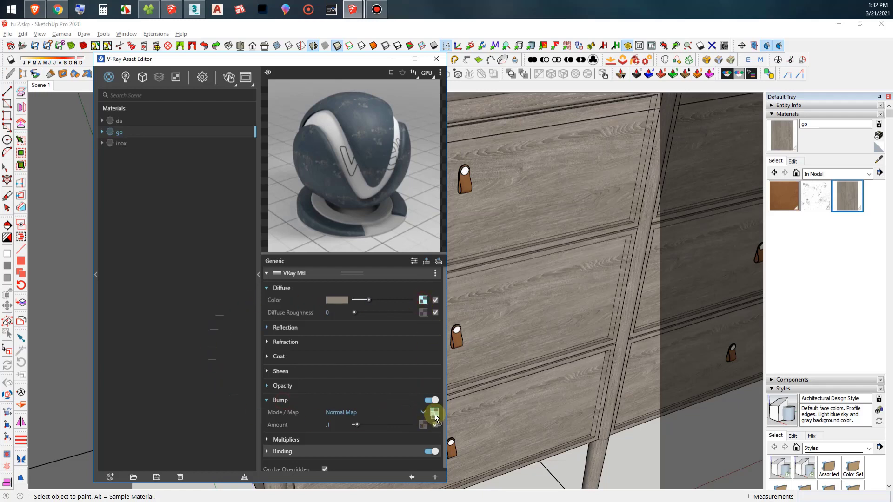
drag(435, 418, 435, 414)
click(415, 422)
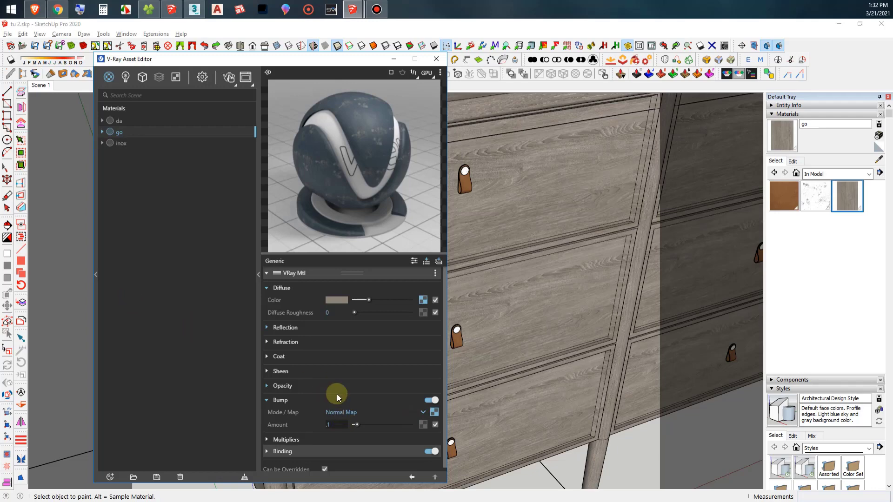
click(441, 73)
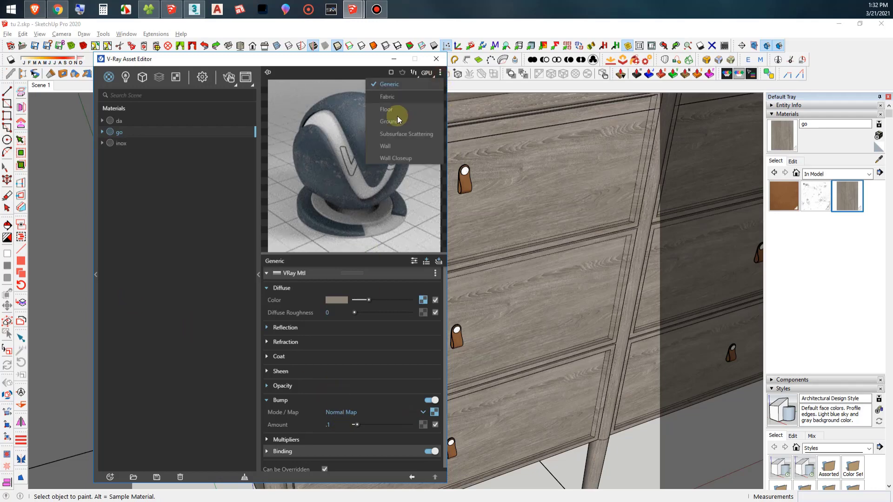
click(356, 126)
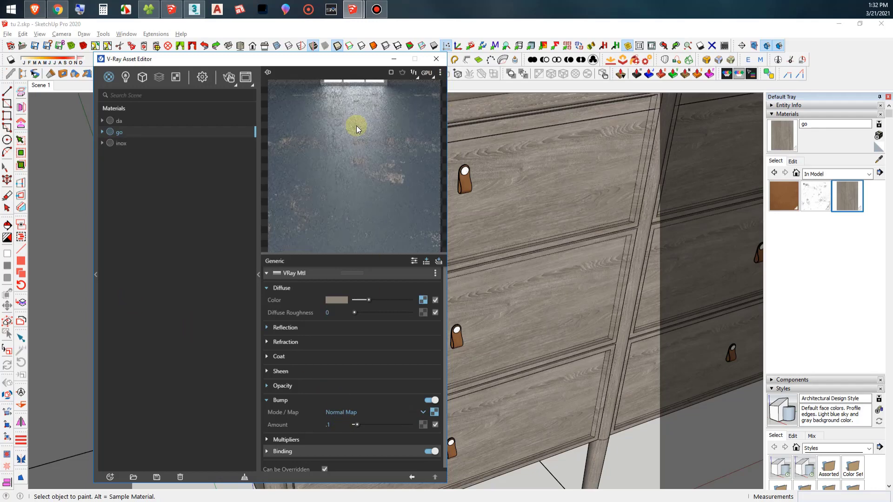
Convert the bump texture to a Mix (Operator) with a Bitmap input.
click(435, 413)
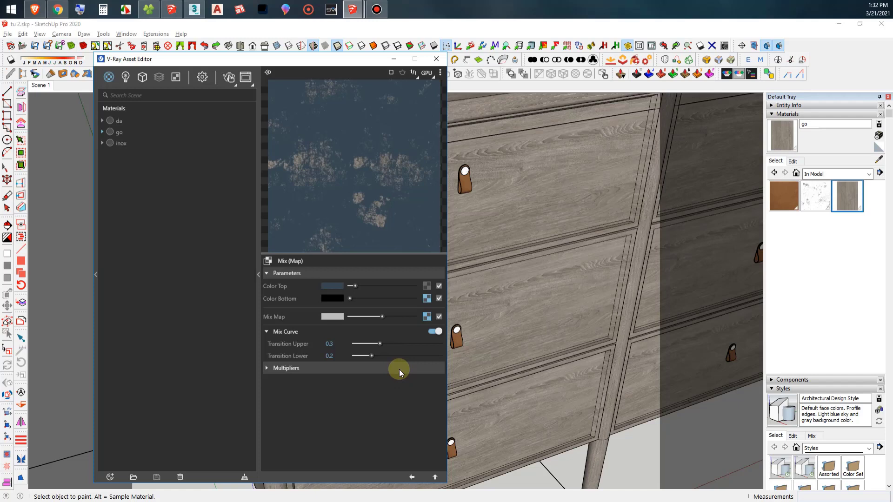
click(427, 298)
click(268, 261)
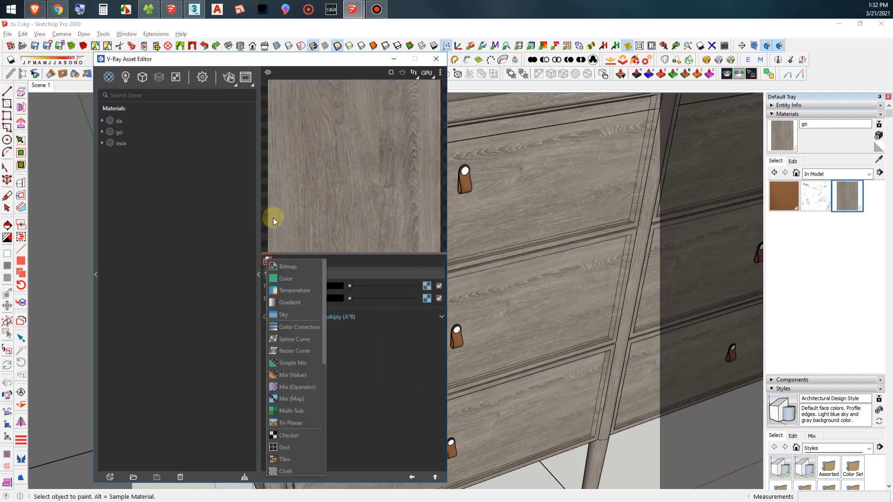
click(290, 266)
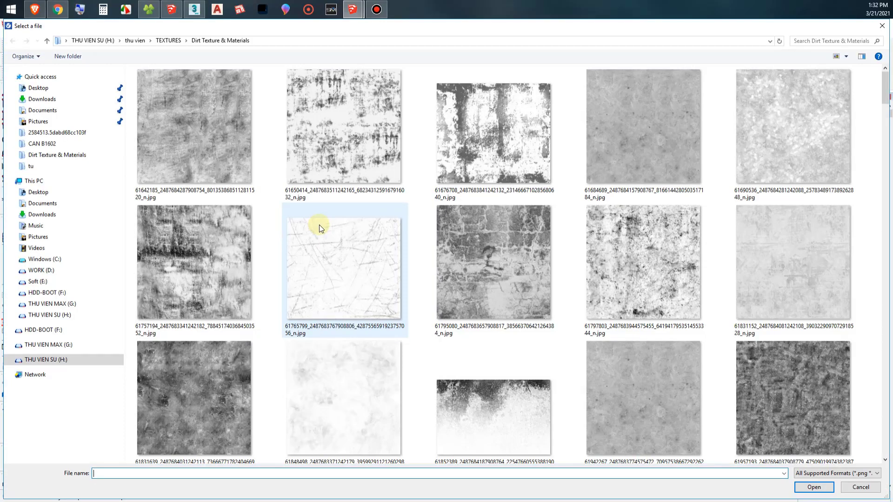
Load the seamless imgonline wood texture JPG from the Desktop tu folder into the mix map.
click(40, 88)
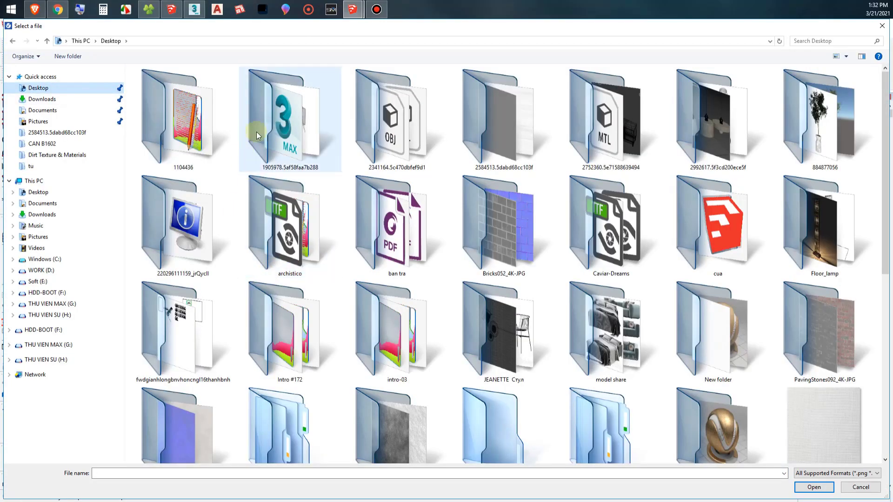
scroll(271, 127, down, 5)
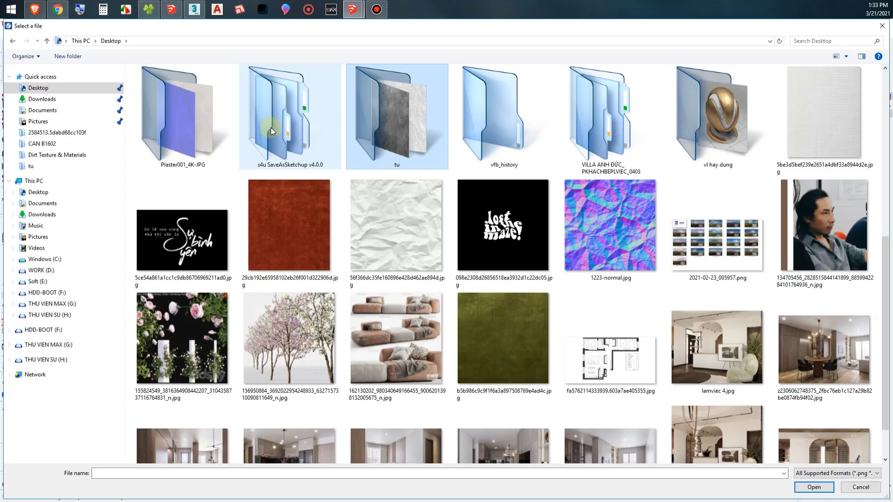
double_click(382, 122)
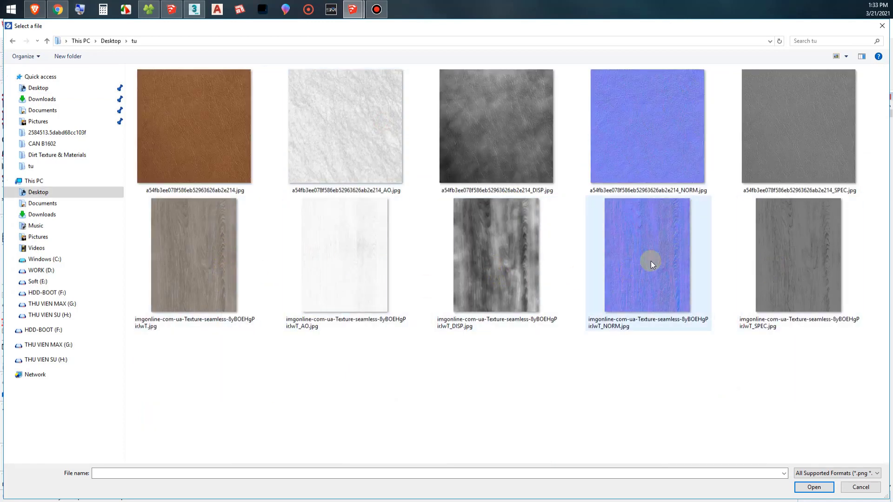
click(205, 240)
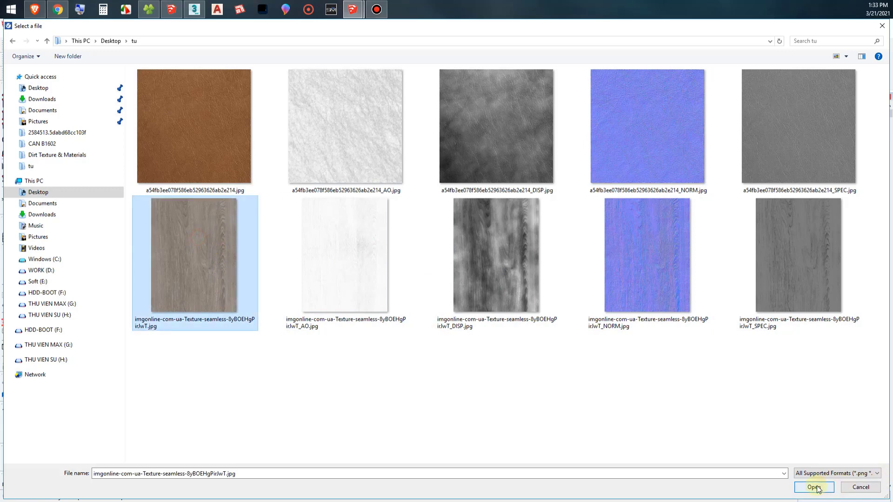
click(656, 275)
click(821, 491)
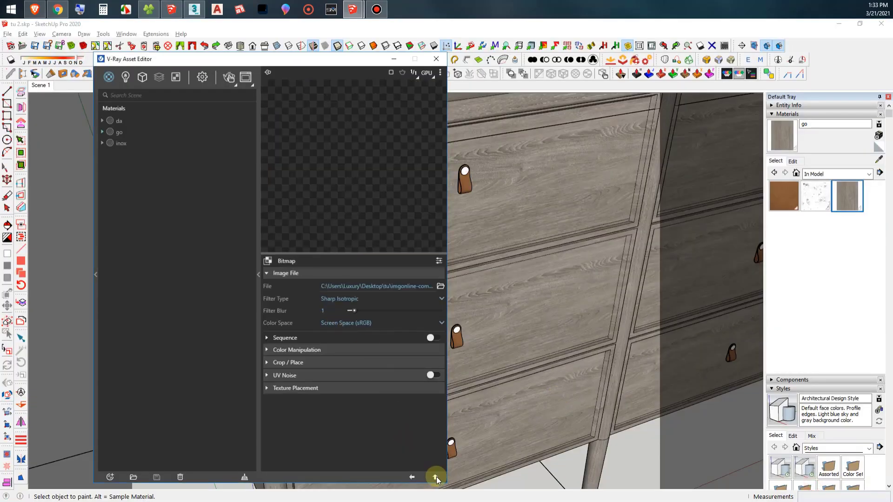
click(436, 477)
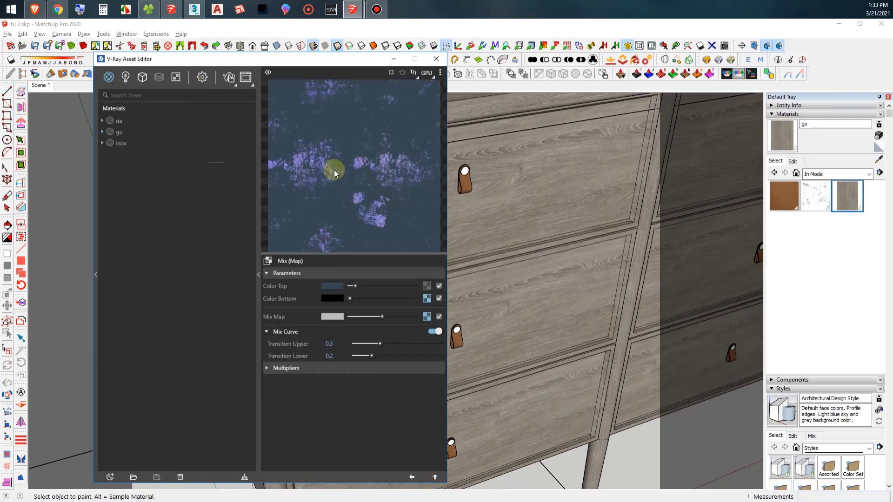
Render the dresser in V-Ray and zoom into the result in the Frame Buffer.
click(228, 75)
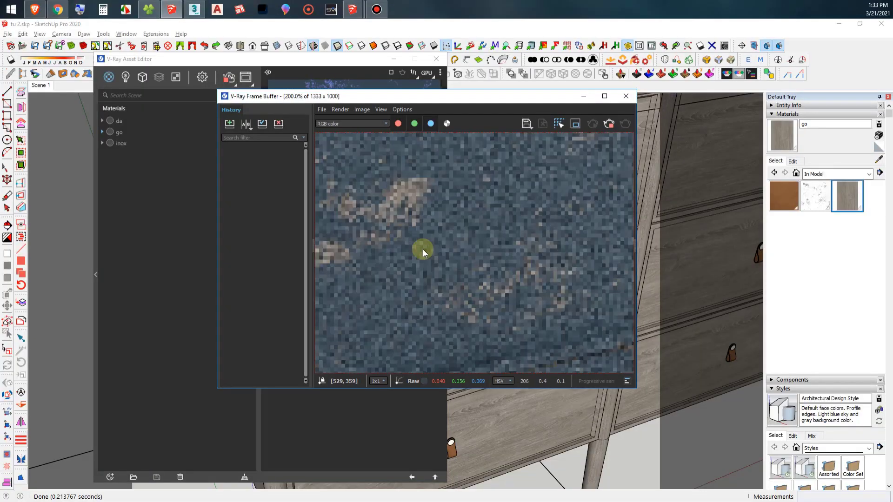
scroll(437, 247, down, 2)
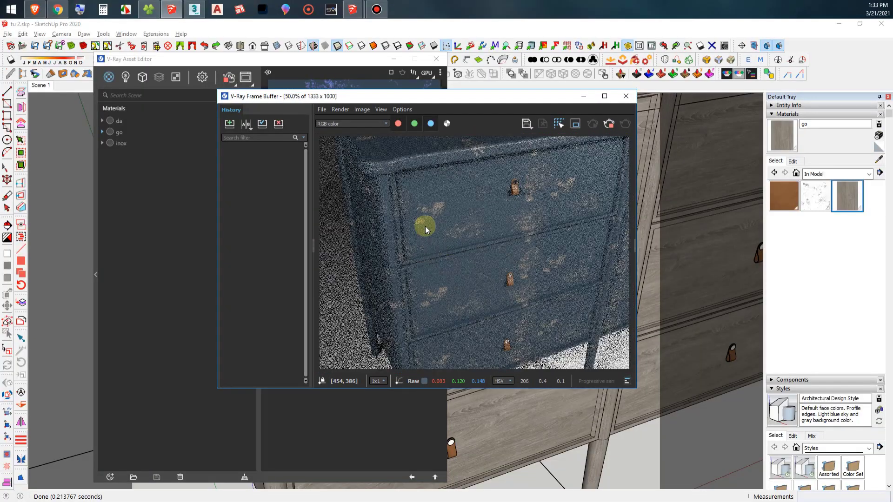
scroll(465, 222, up, 2)
scroll(411, 225, up, 1)
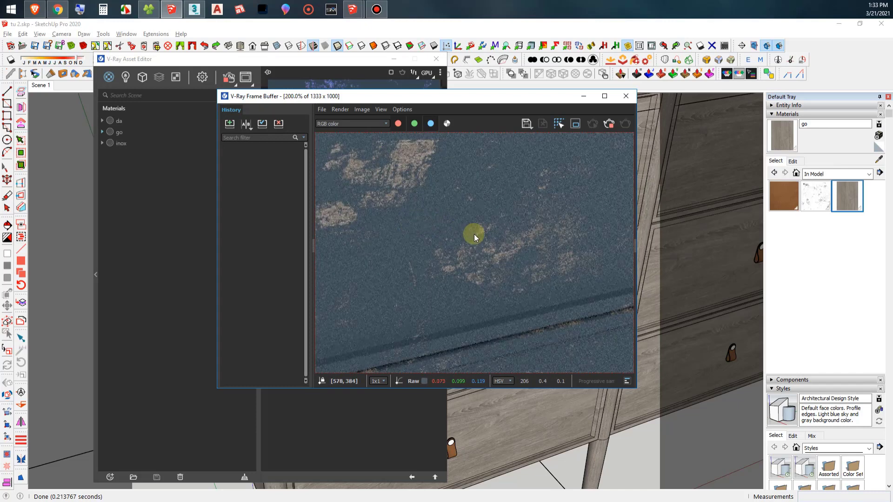
click(598, 96)
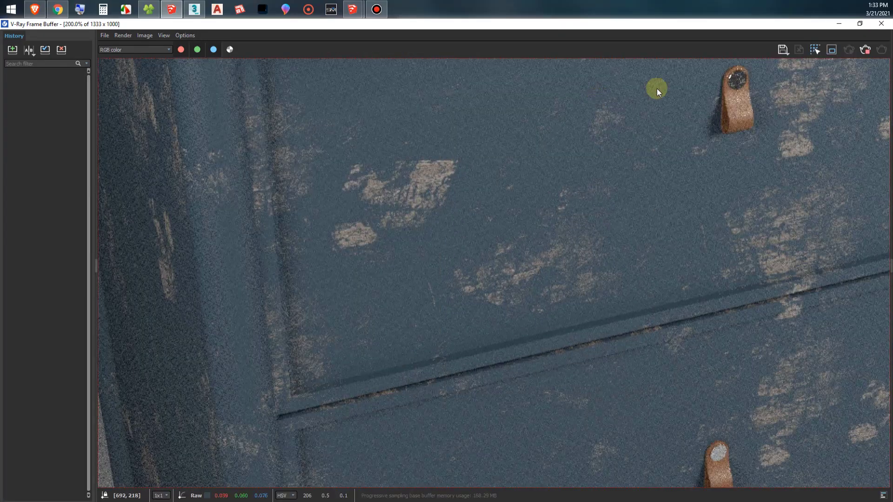
click(860, 23)
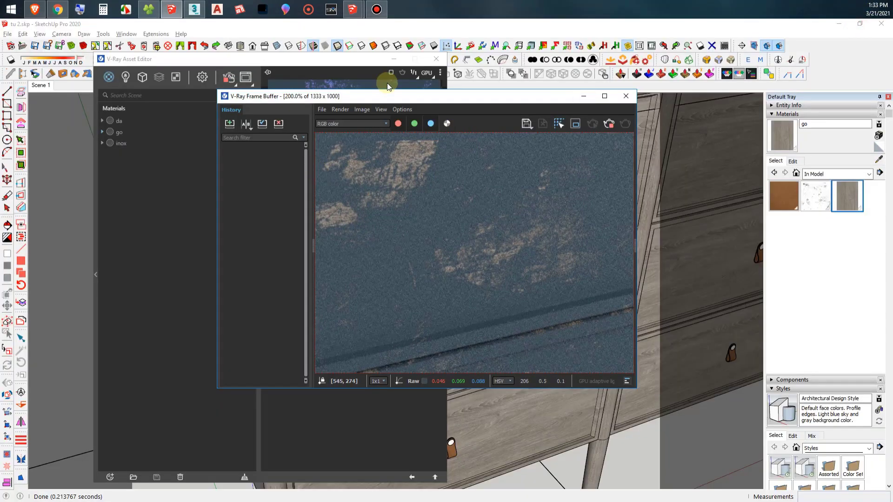
Close the Asset Editor, then make the Frame Buffer taller and move it right.
click(435, 60)
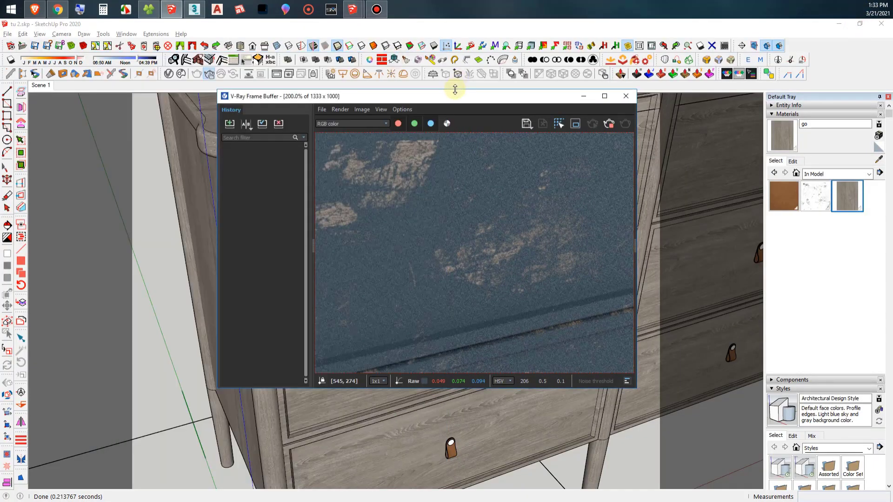
drag(455, 92, 455, 21)
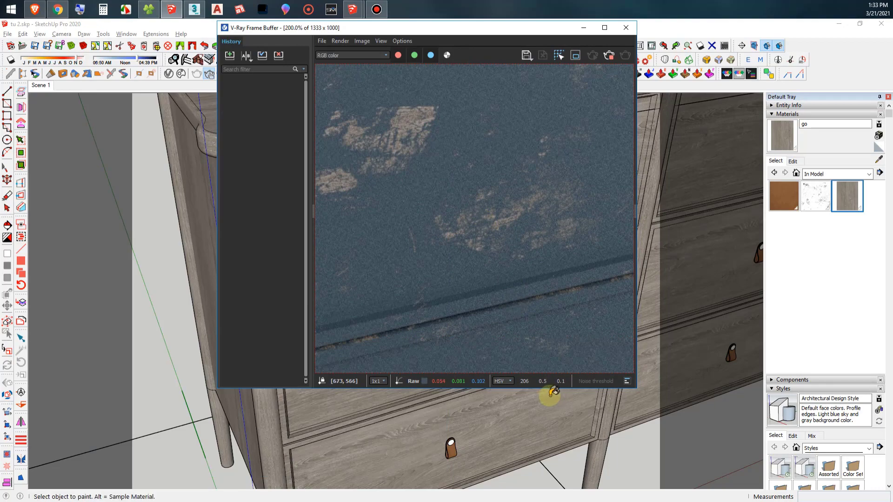
drag(558, 390, 558, 495)
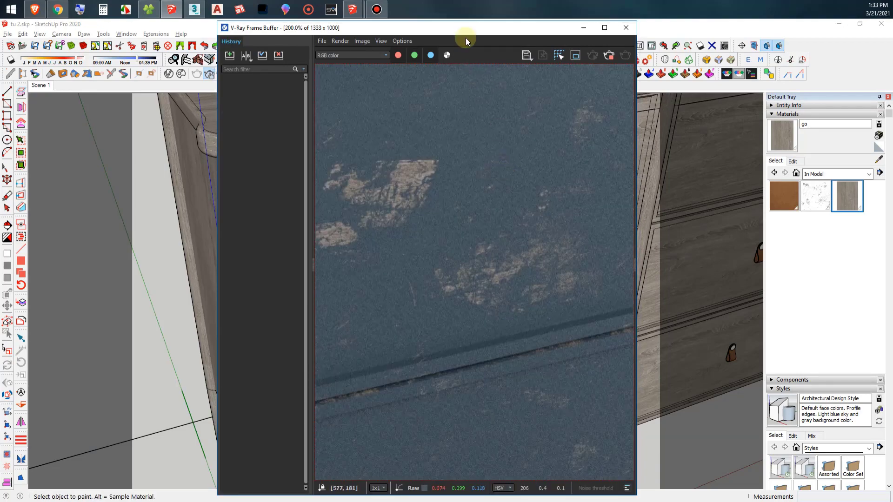
drag(469, 28, 676, 32)
scroll(345, 211, up, 2)
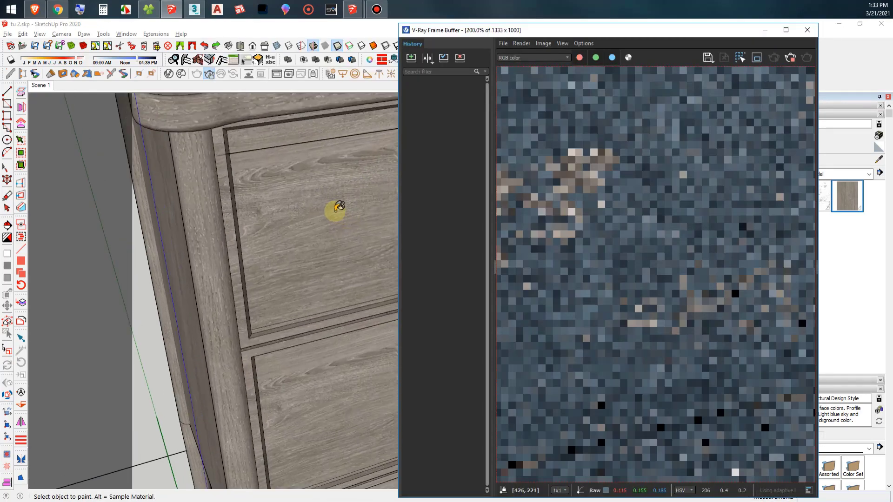
scroll(284, 203, up, 2)
scroll(283, 202, up, 1)
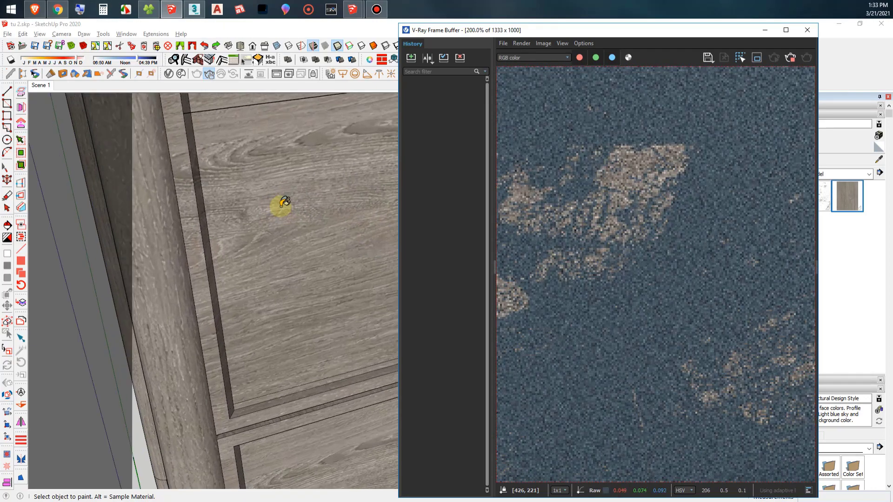
scroll(283, 203, up, 2)
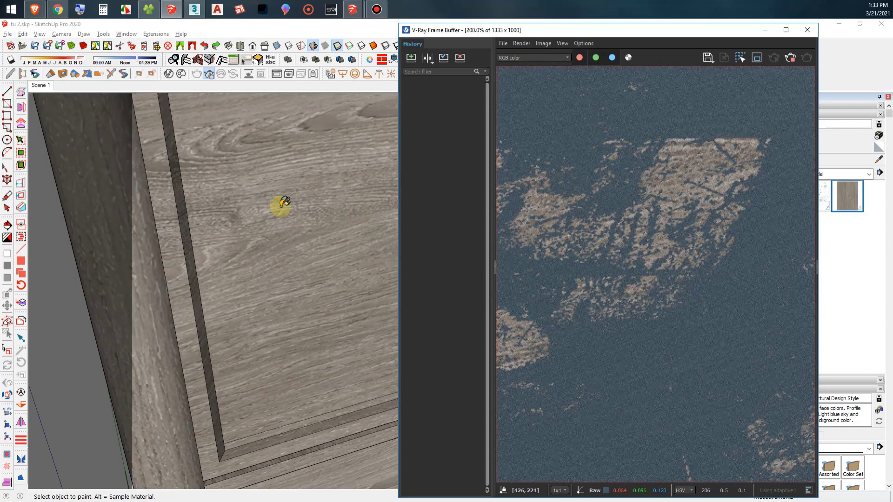
Enable Region render and zoom in on the worn paint of a drawer front.
click(740, 57)
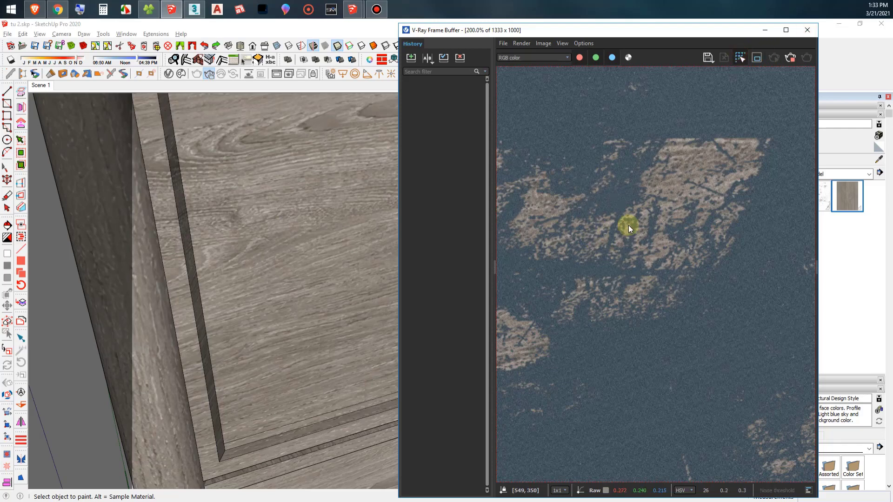
scroll(629, 225, down, 2)
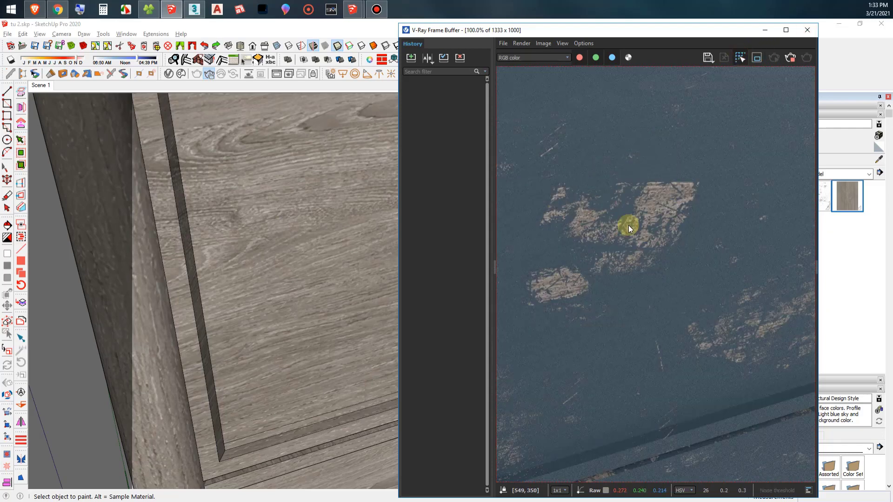
scroll(331, 233, up, 2)
scroll(331, 233, up, 2)
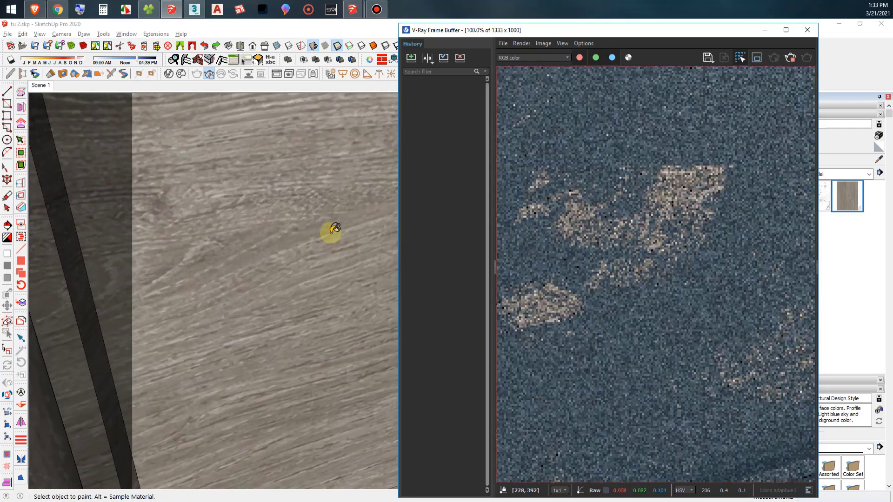
scroll(332, 233, up, 2)
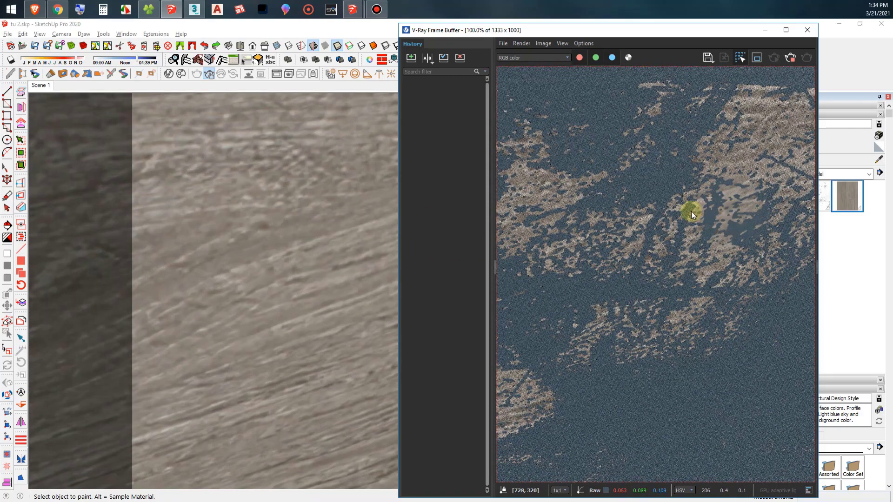
scroll(700, 215, up, 1)
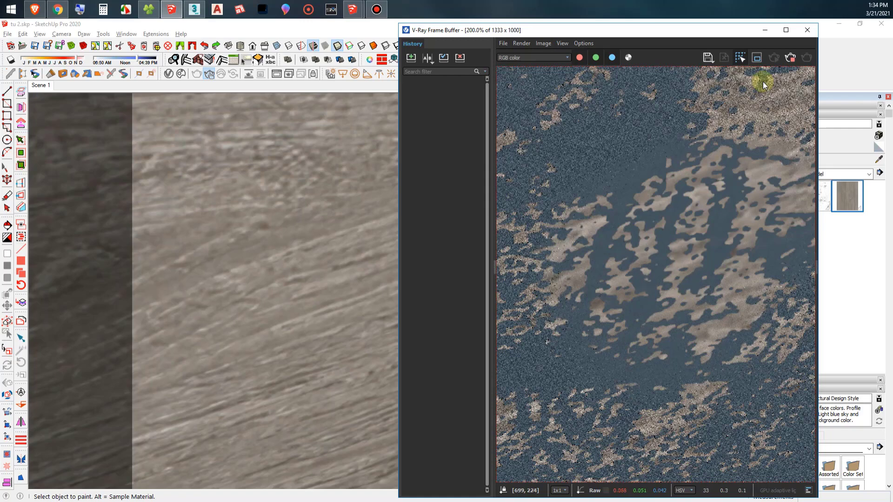
Stop the render and clear the texture from the mix's Color Bottom slot.
click(791, 57)
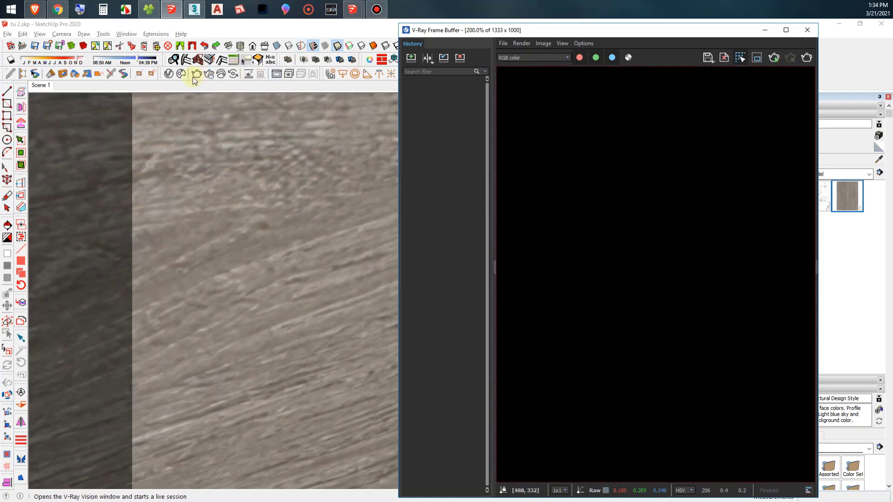
click(174, 59)
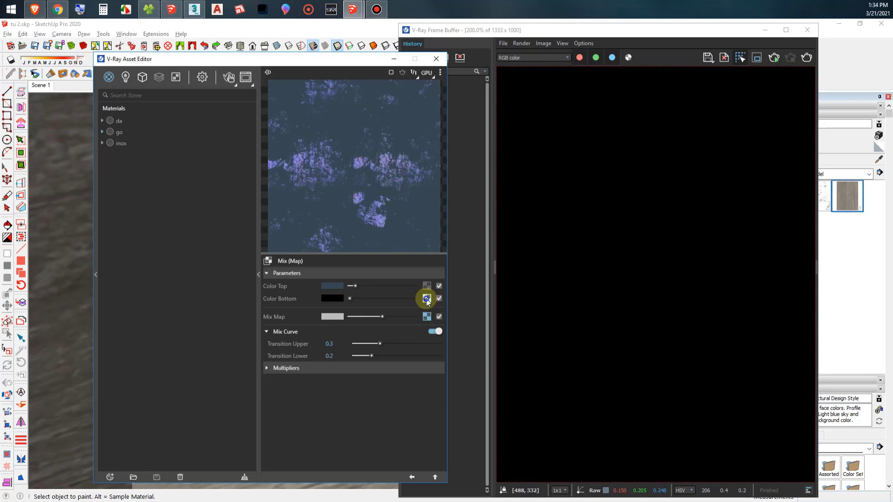
click(427, 298)
click(409, 325)
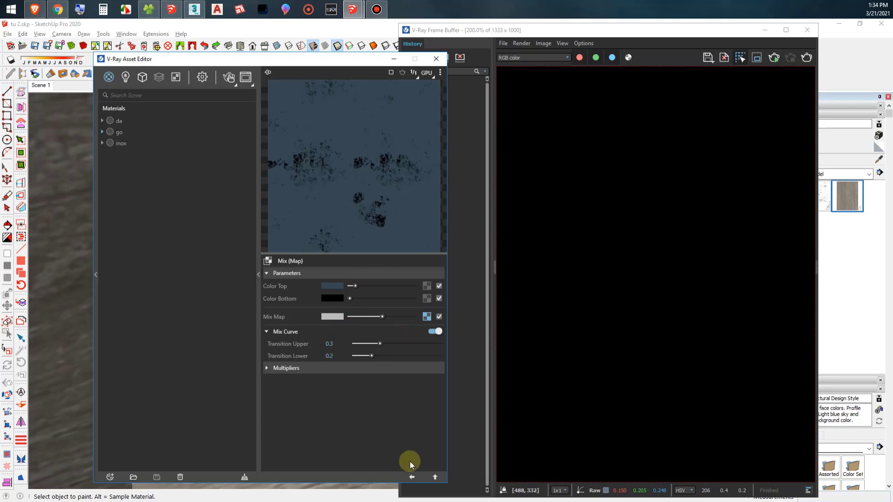
click(435, 475)
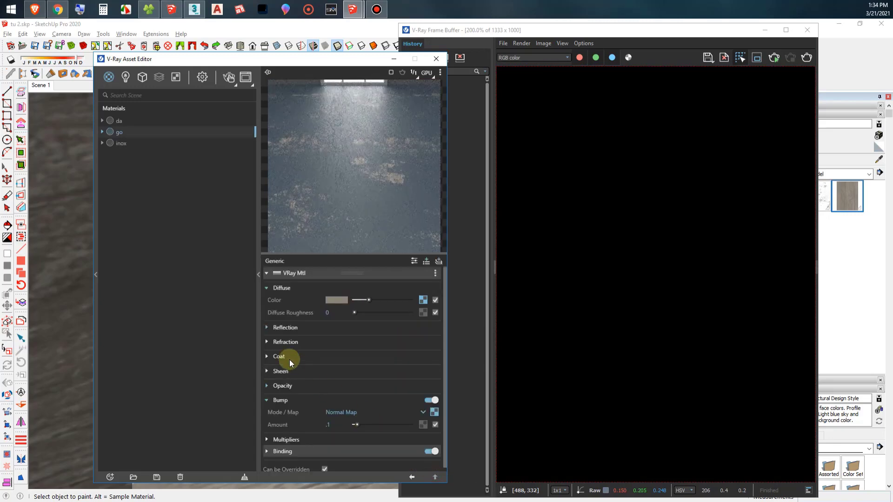
Set the paint material's Bump Amount to 0.5 and re-render the scene.
double_click(337, 424)
text(2)
key(BackSpace)
text(0.5)
key(Return)
click(436, 59)
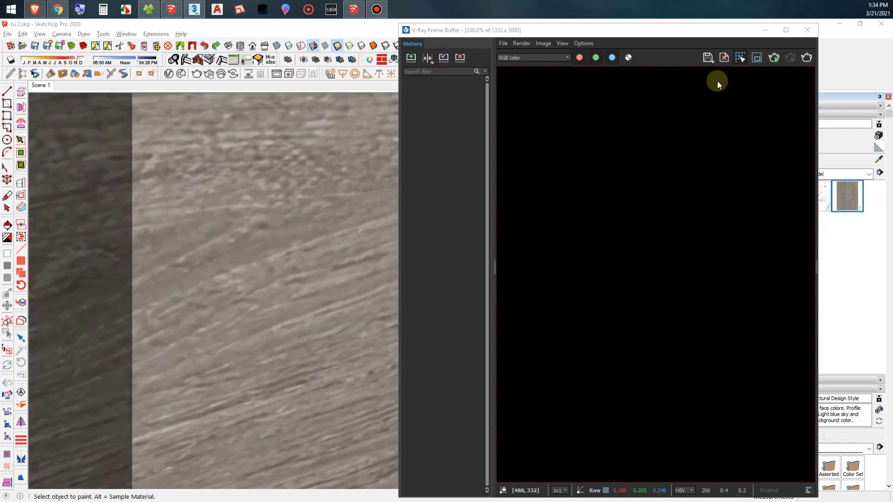
click(806, 59)
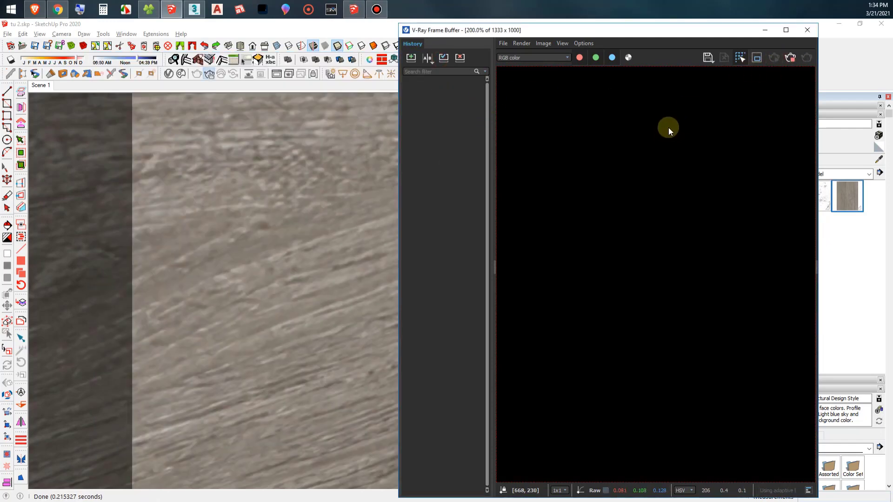
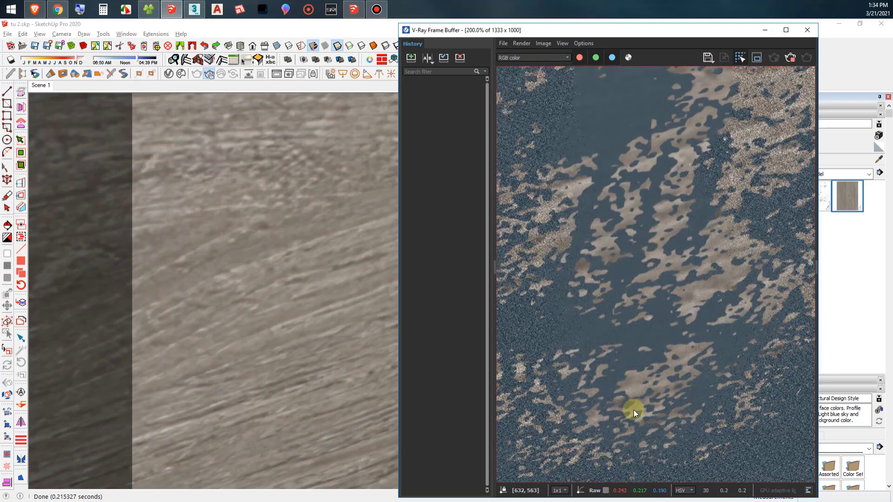
Stop the render and switch the go material's bump to Bump Map with amount 1.
scroll(632, 323, down, 2)
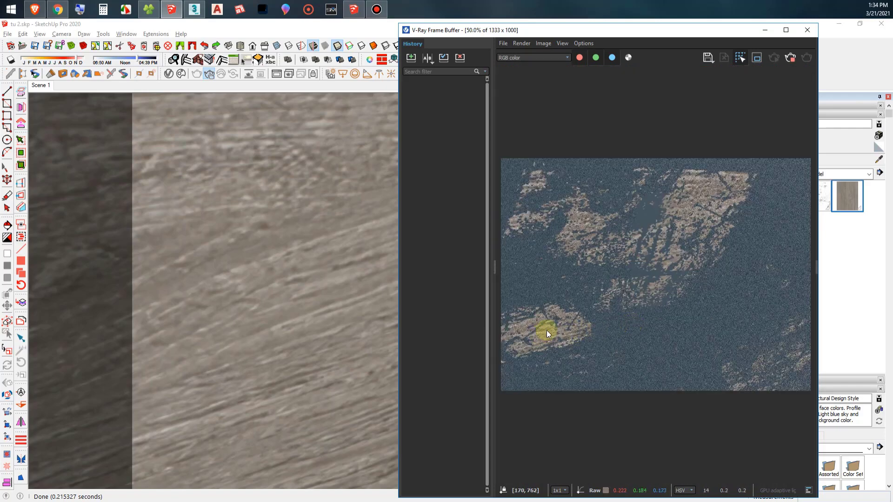
scroll(548, 330, up, 2)
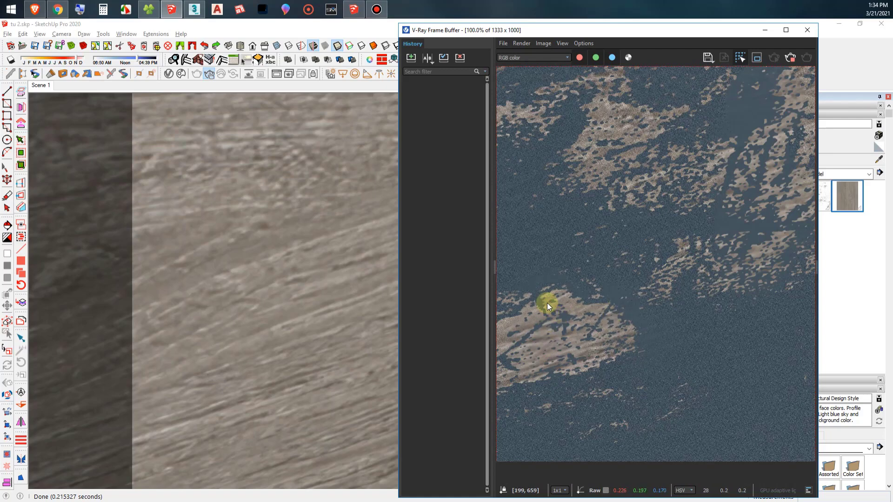
scroll(615, 305, down, 2)
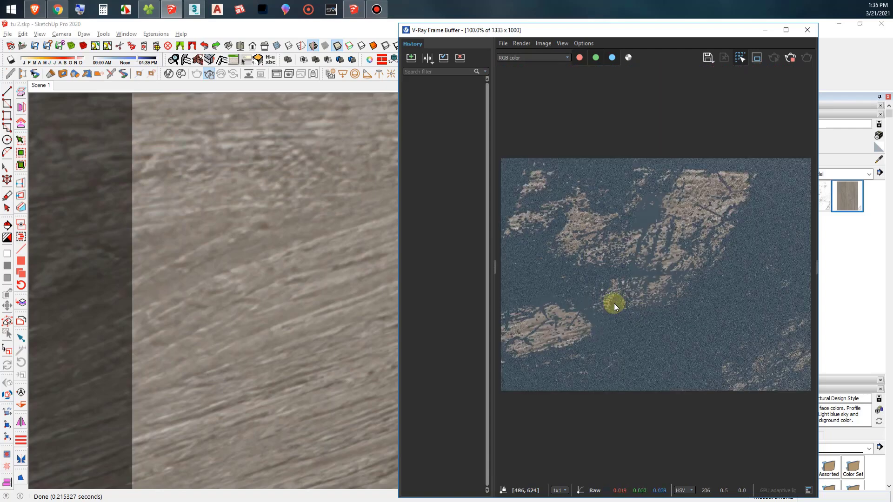
scroll(614, 304, up, 2)
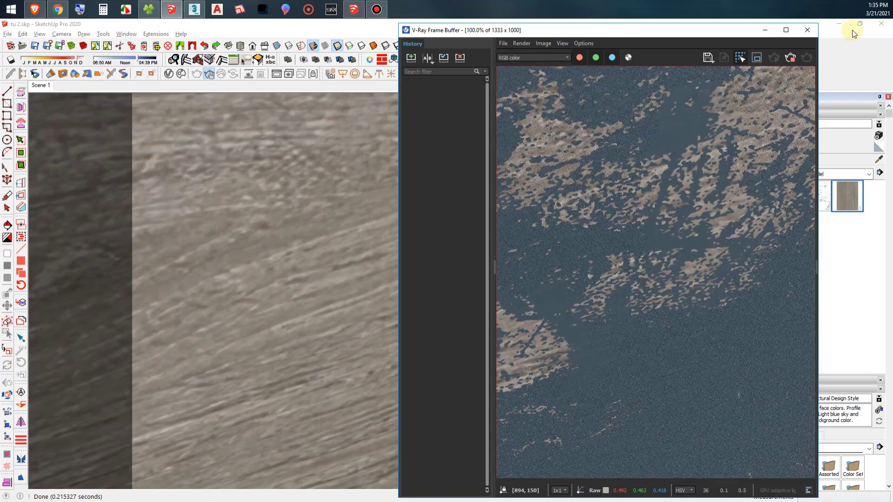
click(790, 62)
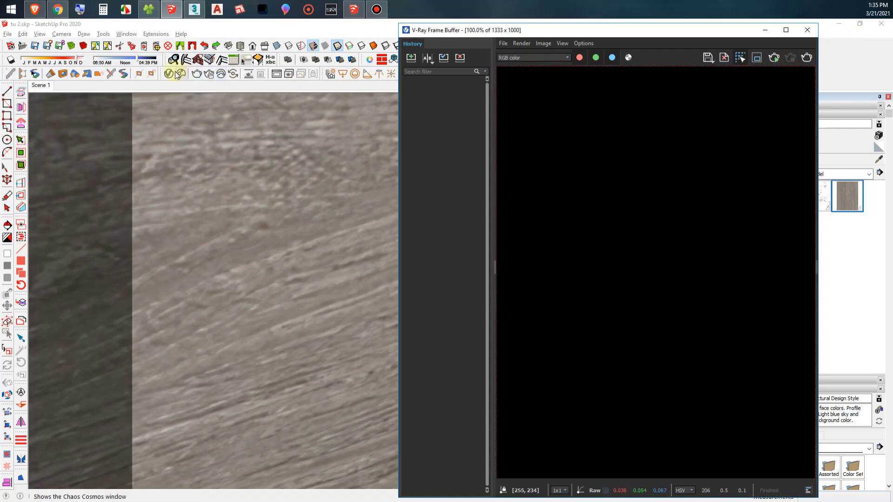
click(145, 206)
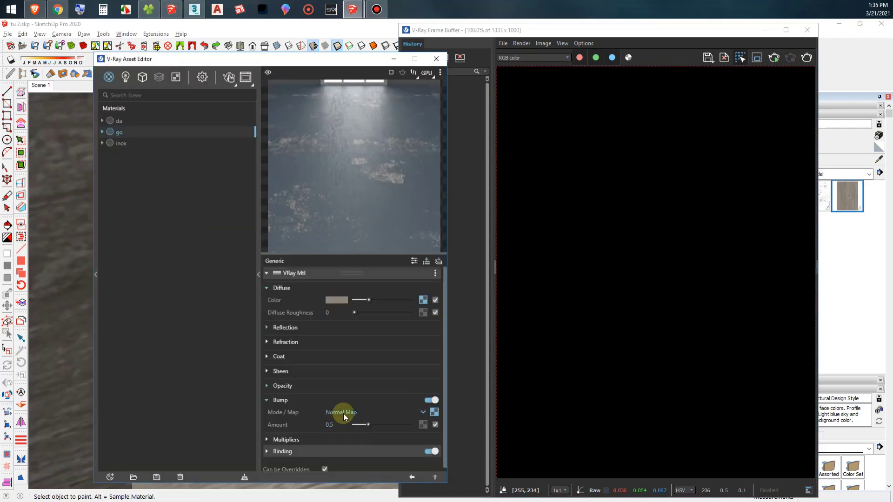
click(344, 413)
click(345, 425)
click(205, 387)
Inspect the multiplier settings of the bump's Mix map, then re-render the scene.
click(433, 412)
click(428, 316)
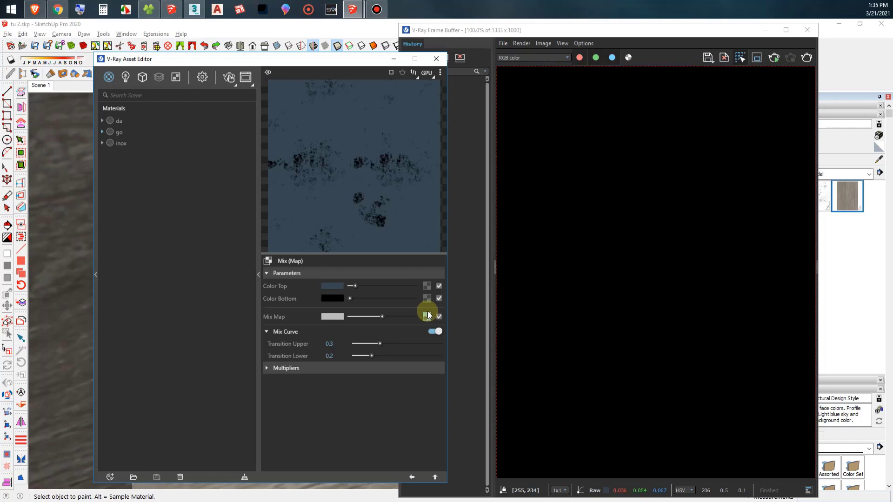
click(351, 368)
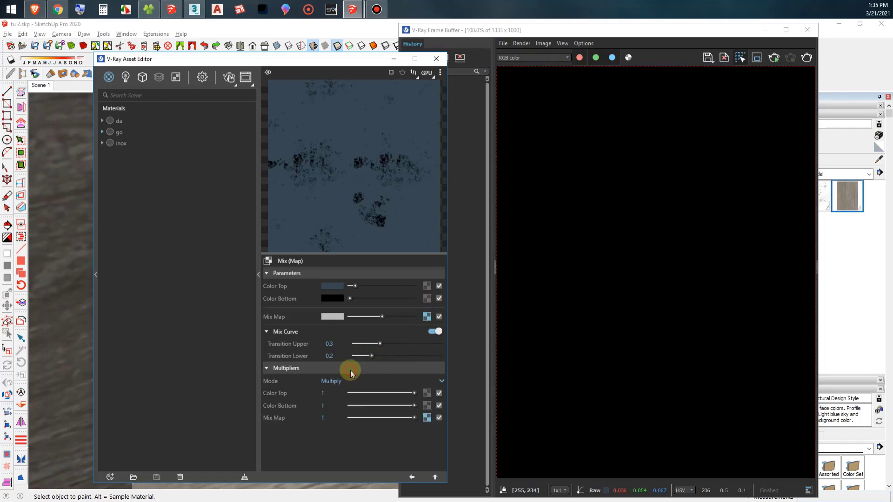
click(435, 477)
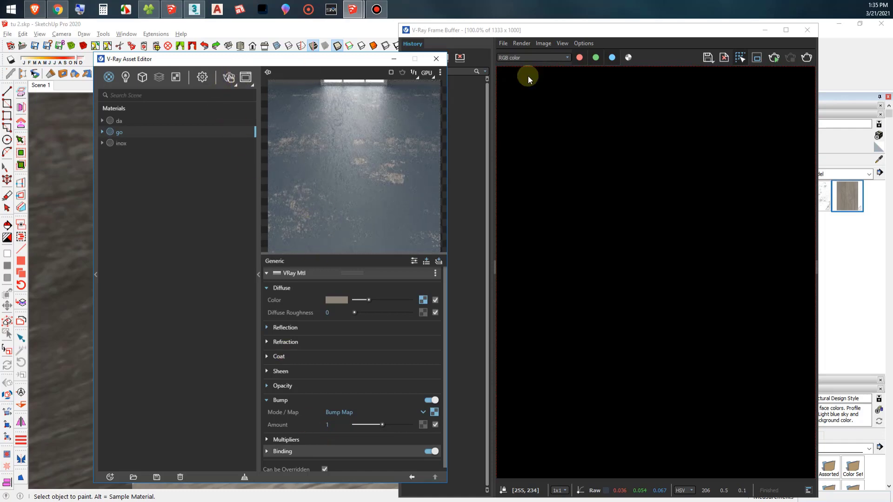
click(227, 76)
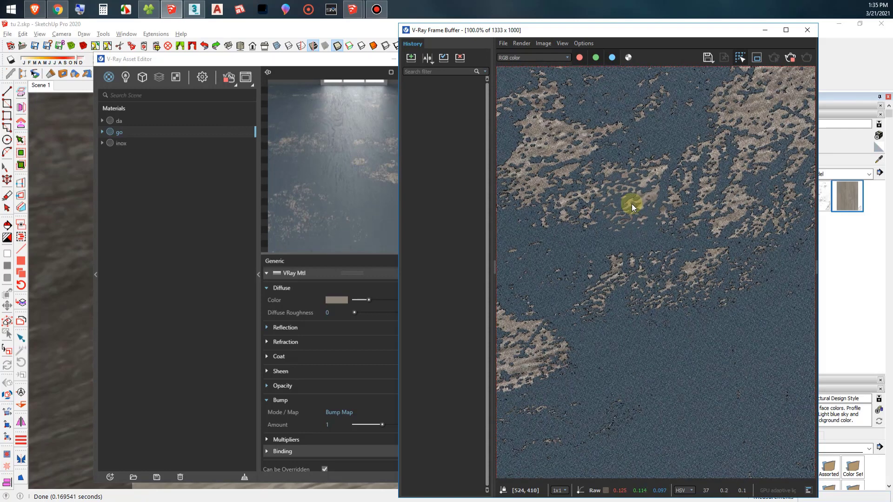
Zoom the frame buffer to 200%, abort the render, and close the Asset Editor.
scroll(631, 204, up, 2)
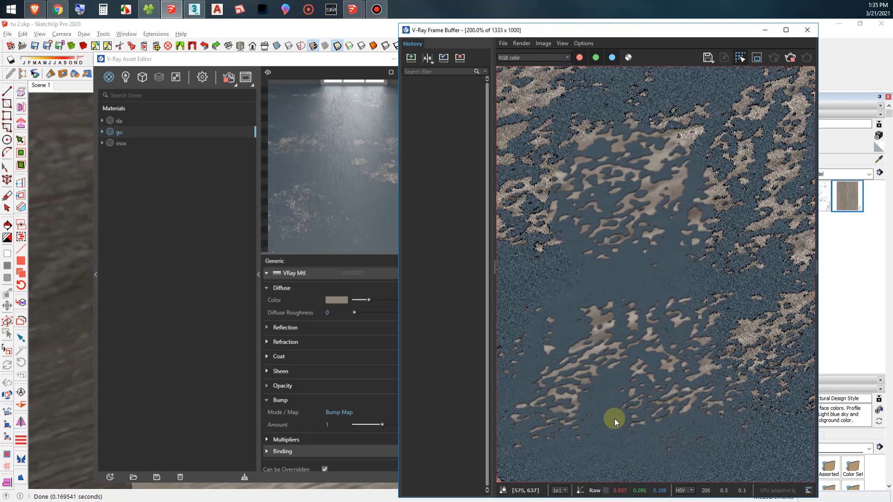
click(787, 56)
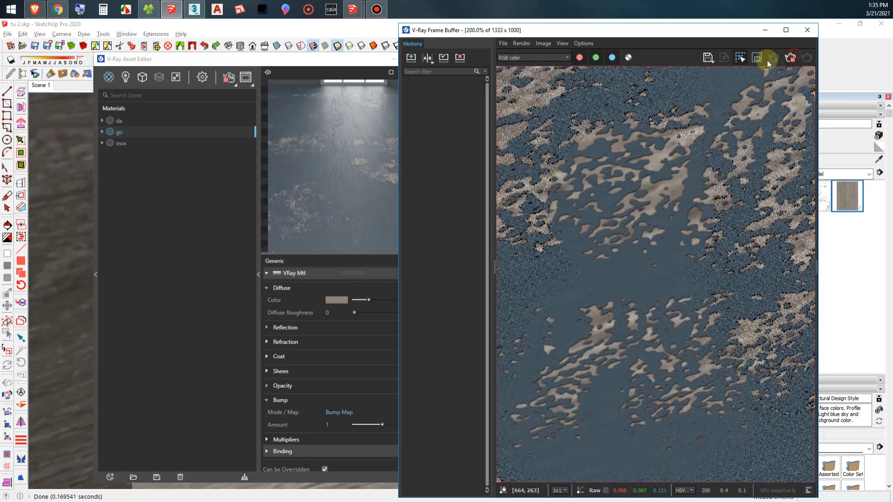
click(312, 164)
click(430, 63)
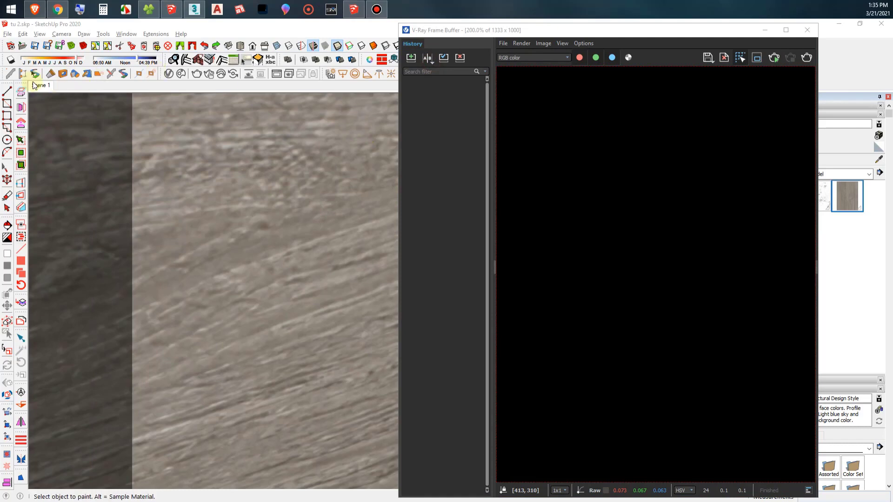
Close the frame buffer and review the render settings in the Asset Editor.
click(807, 30)
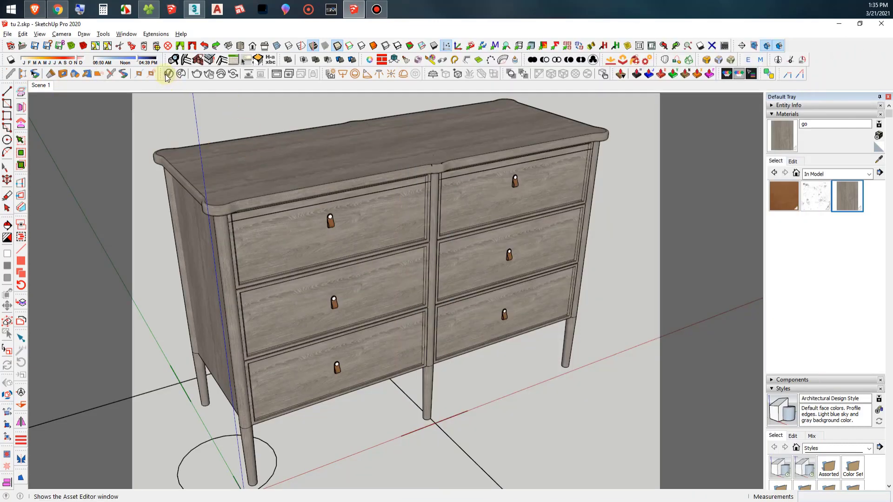
click(174, 61)
click(201, 77)
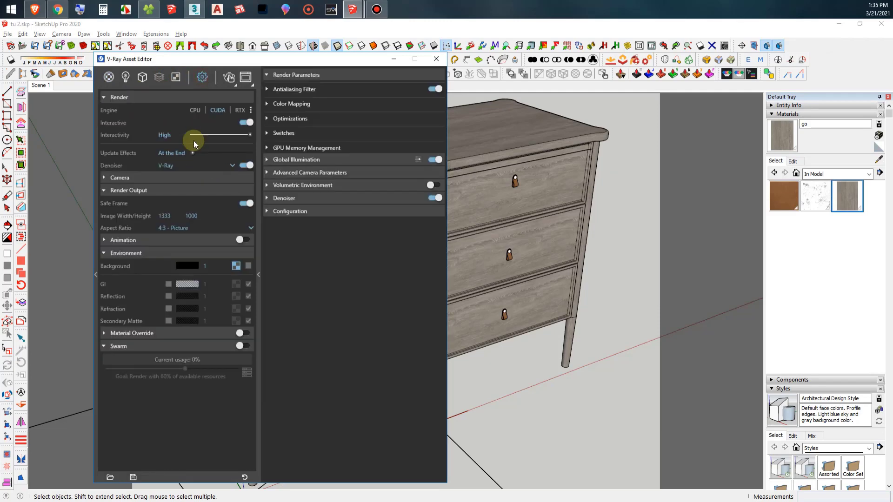
click(436, 58)
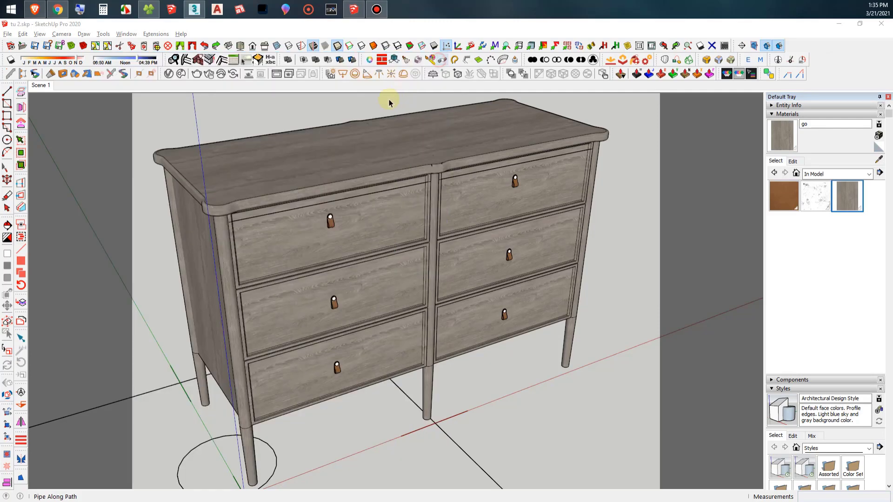
Render the full dresser and inspect it in the maximized frame buffer.
click(197, 76)
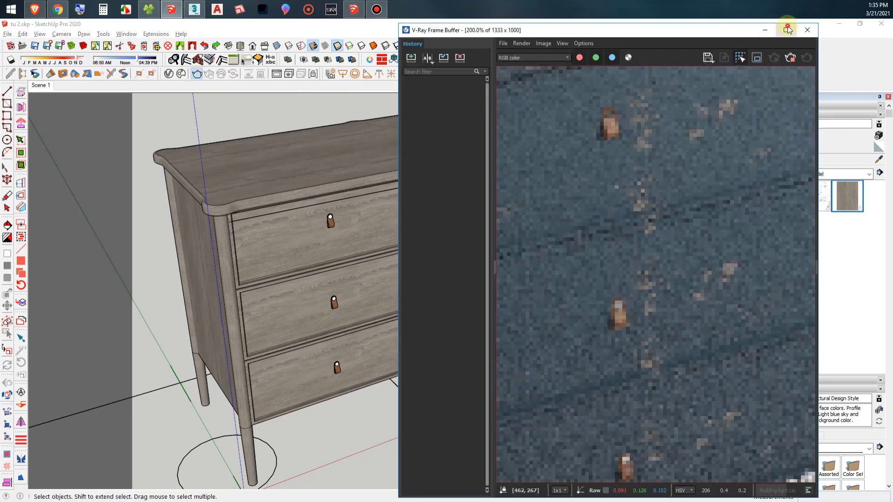
click(786, 30)
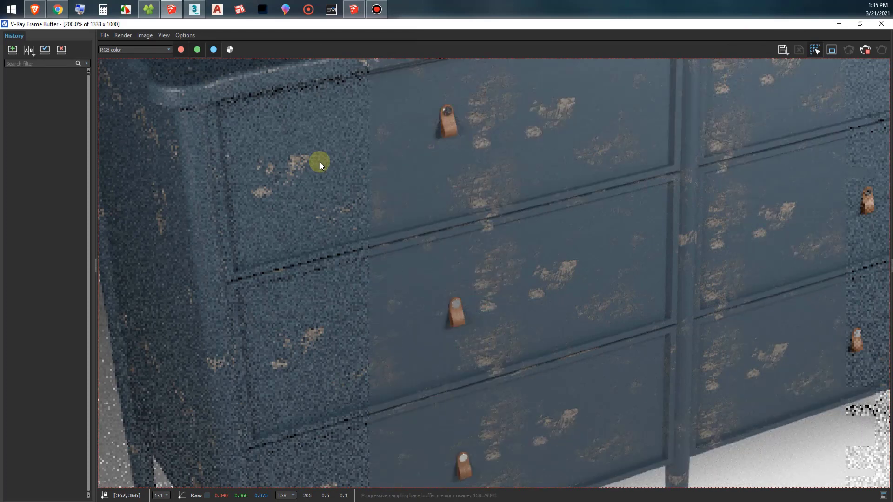
scroll(393, 219, down, 1)
scroll(390, 220, down, 1)
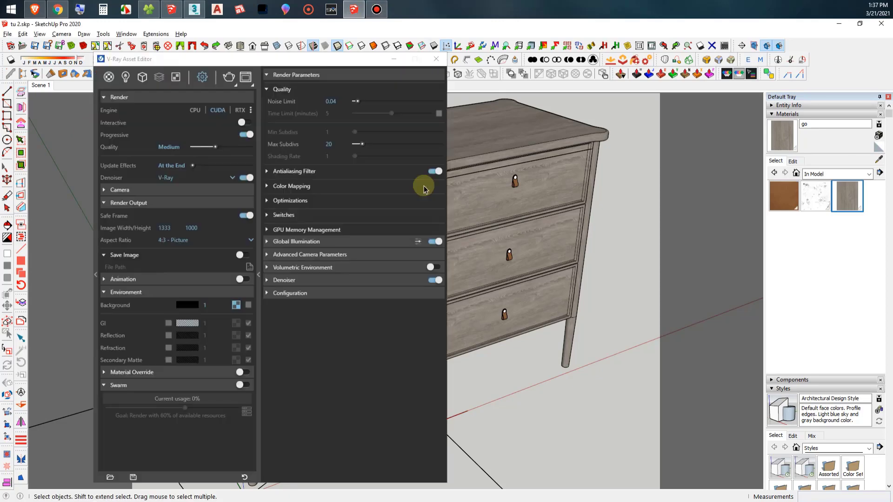
Open the Texture Placement of the dirt mask bitmap in go's diffuse Mix map.
click(168, 74)
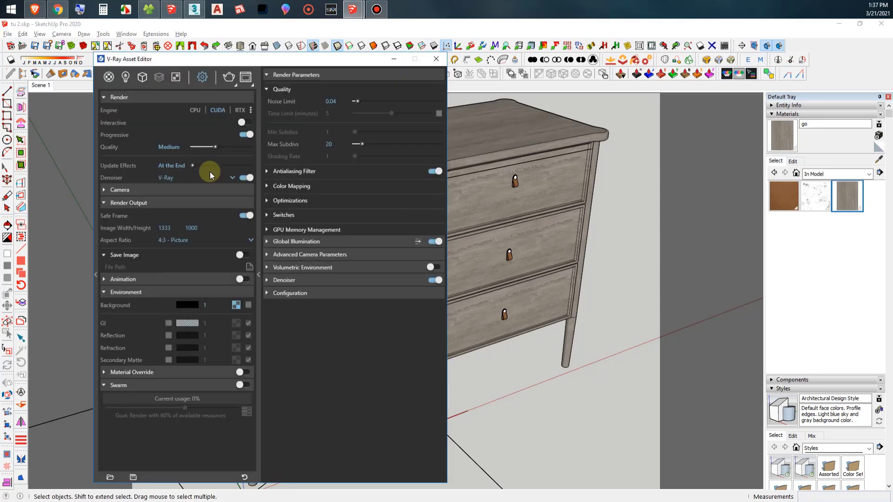
click(108, 77)
click(150, 135)
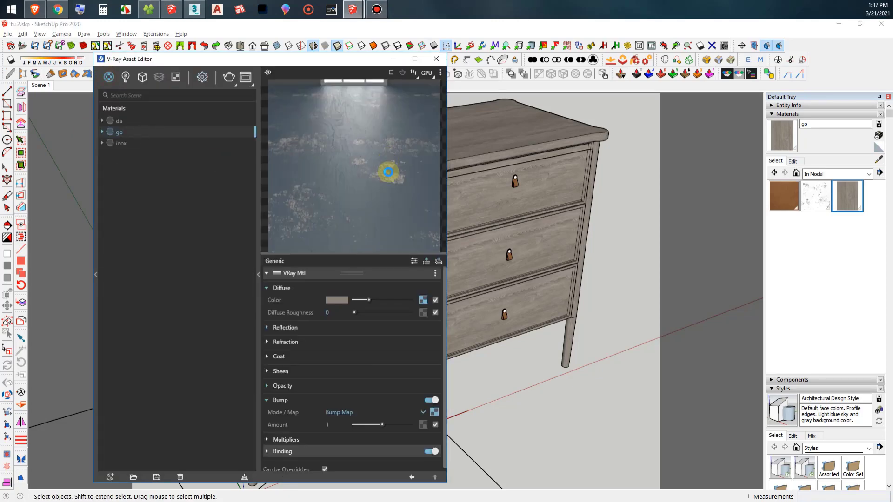
click(423, 300)
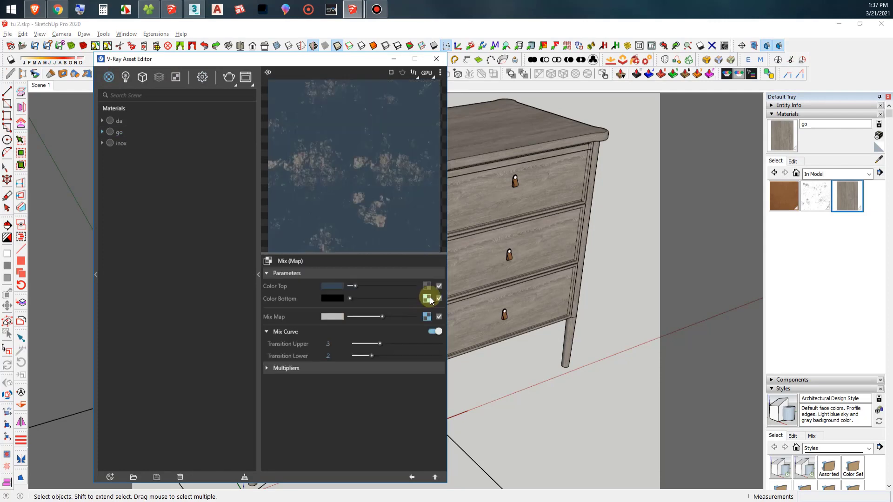
click(426, 317)
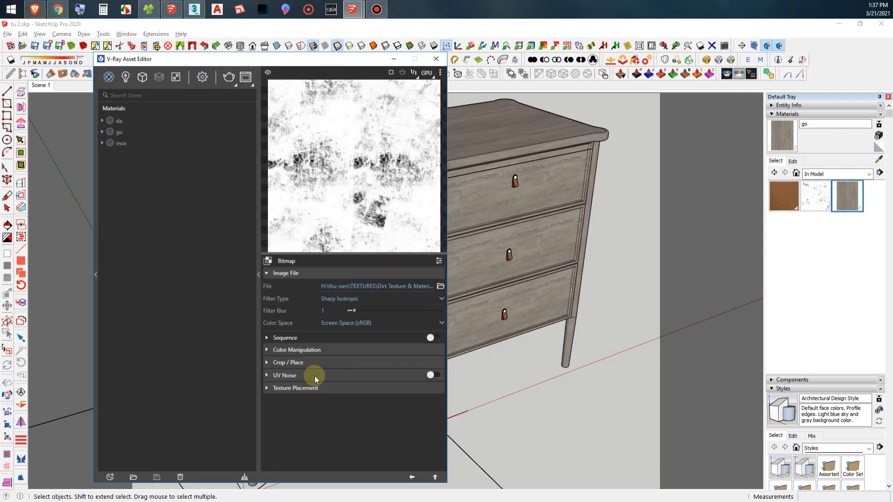
click(302, 387)
scroll(333, 421, down, 1)
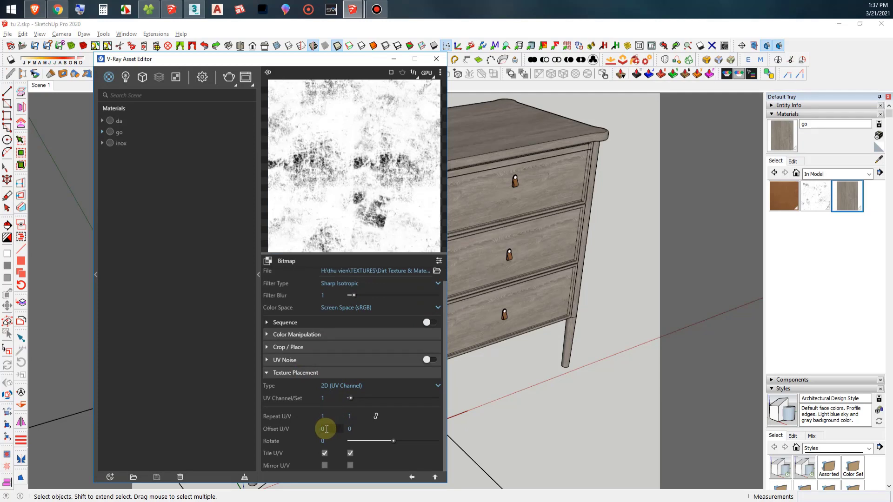
Set the dirt bitmap's Repeat U and Repeat V to .5.
click(330, 416)
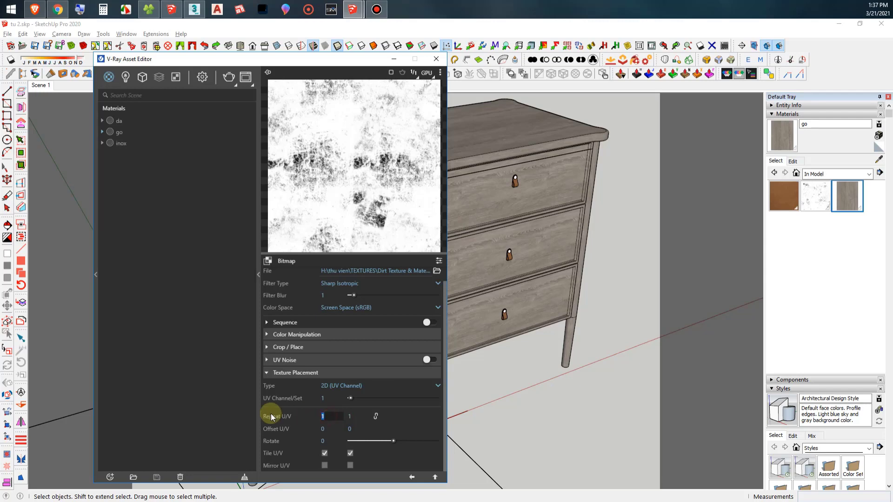
text(.5)
double_click(365, 416)
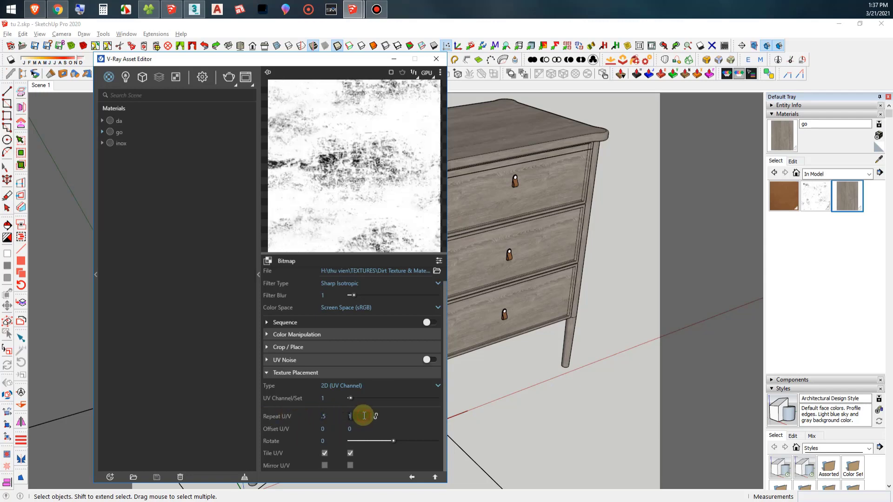
text(.5)
click(331, 418)
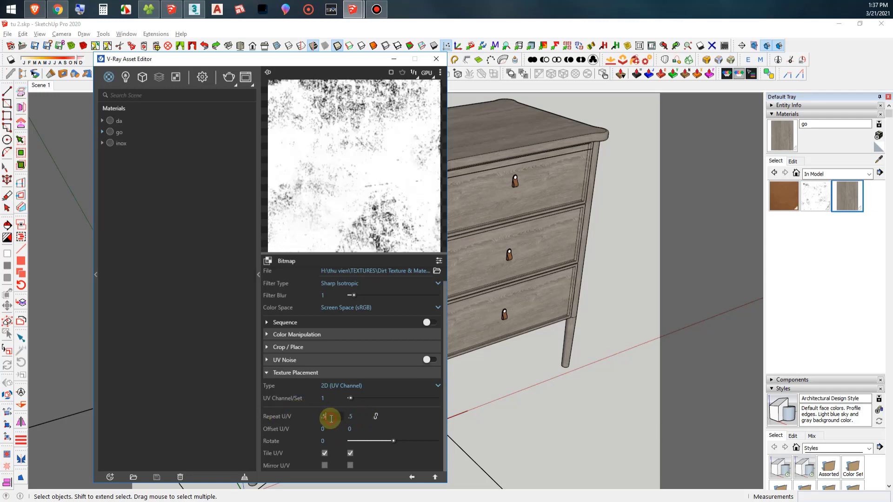
Set the diffuse Mix map's Transition Lower to .5, then open the bump's Mix map.
click(435, 477)
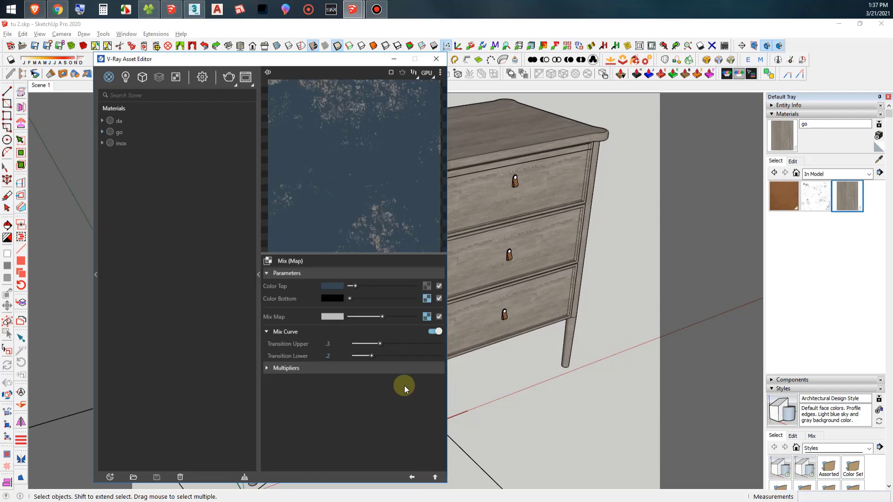
drag(373, 356, 395, 356)
click(330, 356)
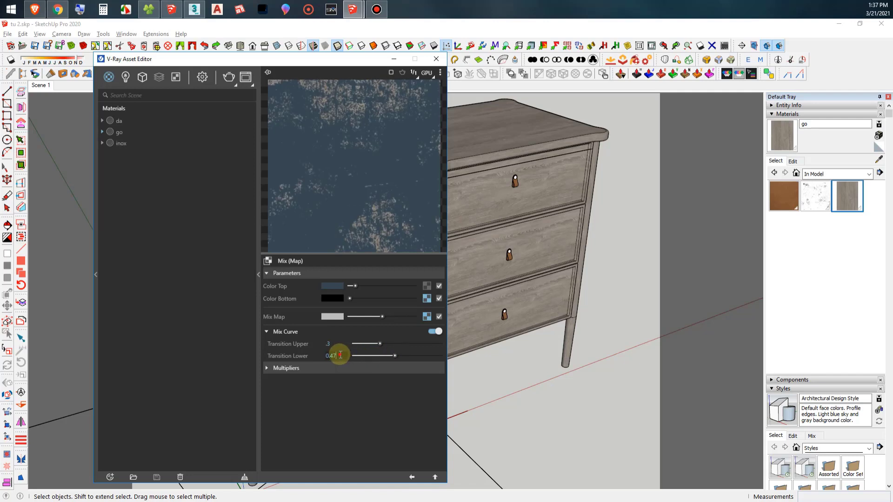
key(BackSpace)
text(.5)
key(Return)
click(435, 478)
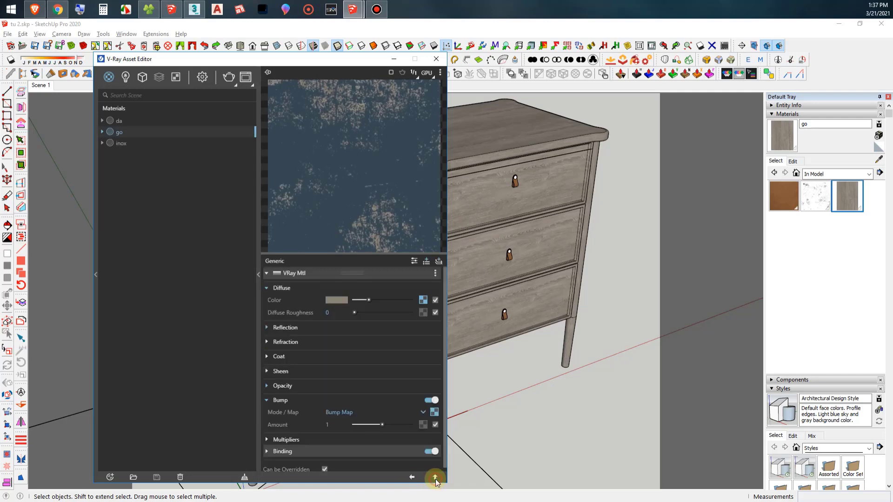
click(434, 412)
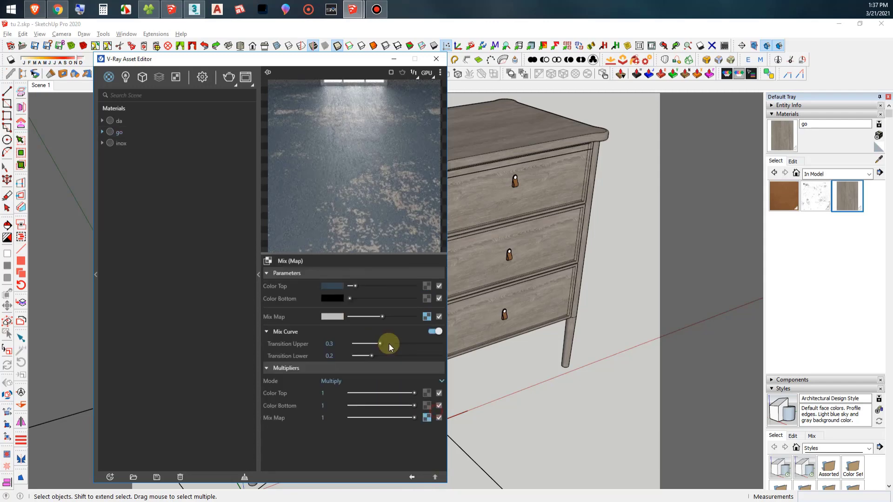
Set Repeat U and V to .5 on the bump Mix's dirt bitmap, then close the Asset Editor.
click(426, 317)
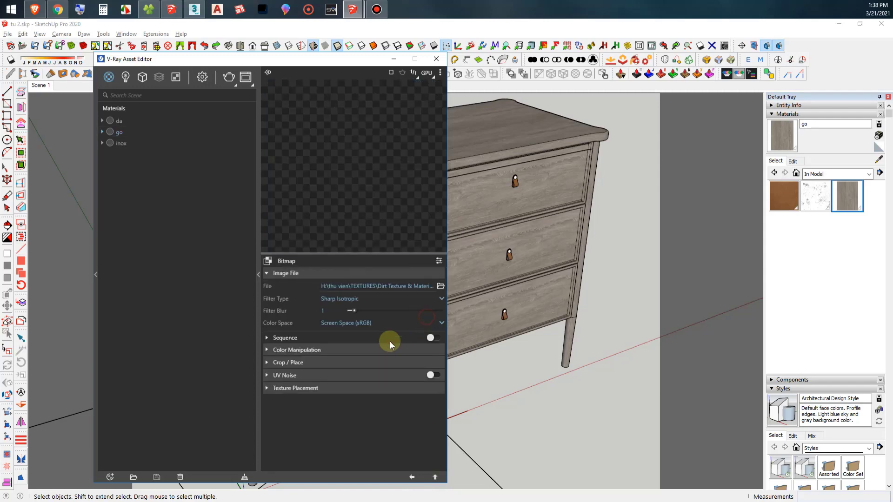
click(298, 389)
double_click(326, 432)
text(.5)
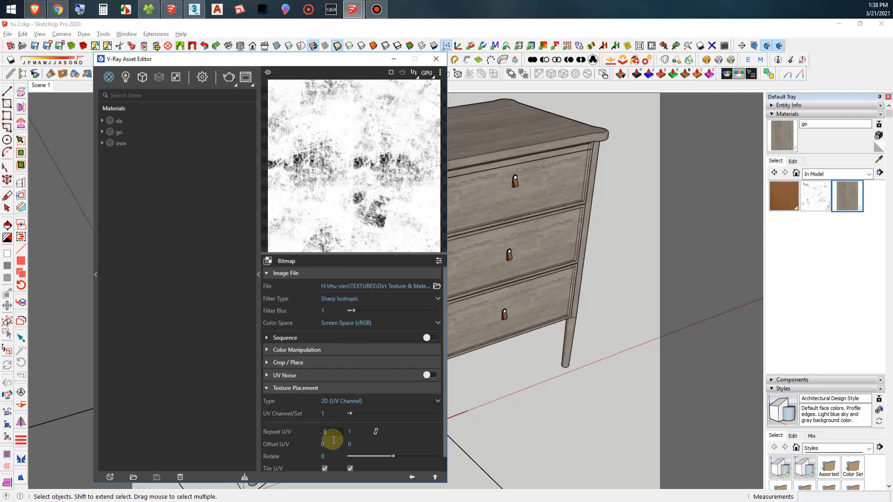
double_click(349, 431)
text(.5)
key(Return)
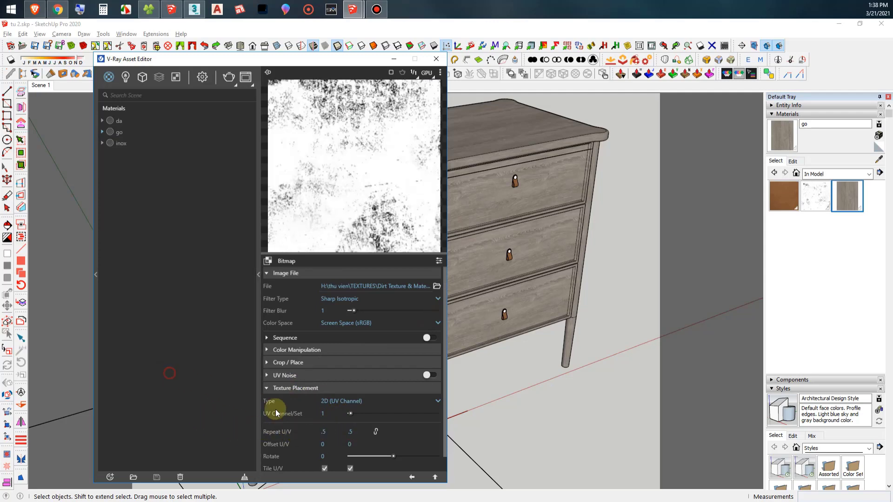
click(434, 477)
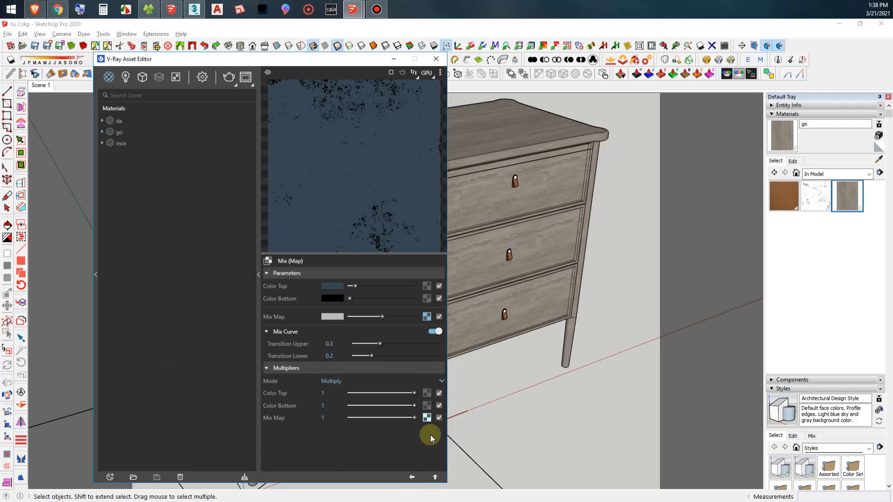
click(436, 478)
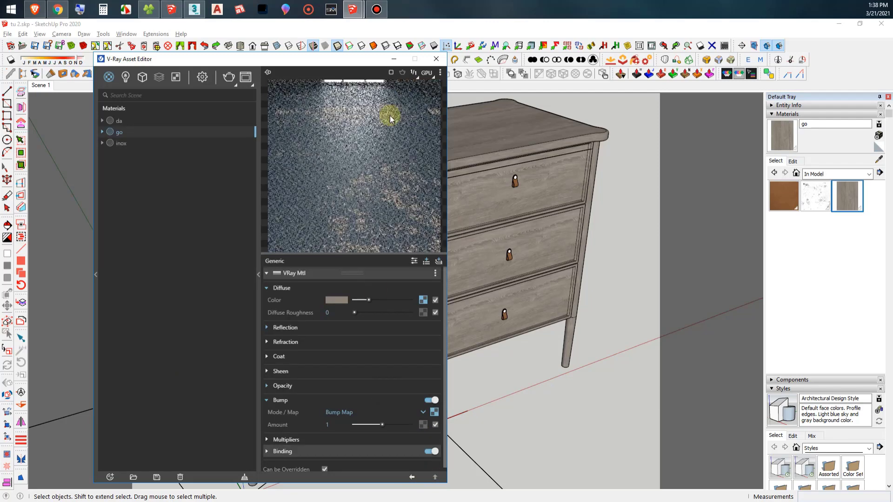
click(435, 59)
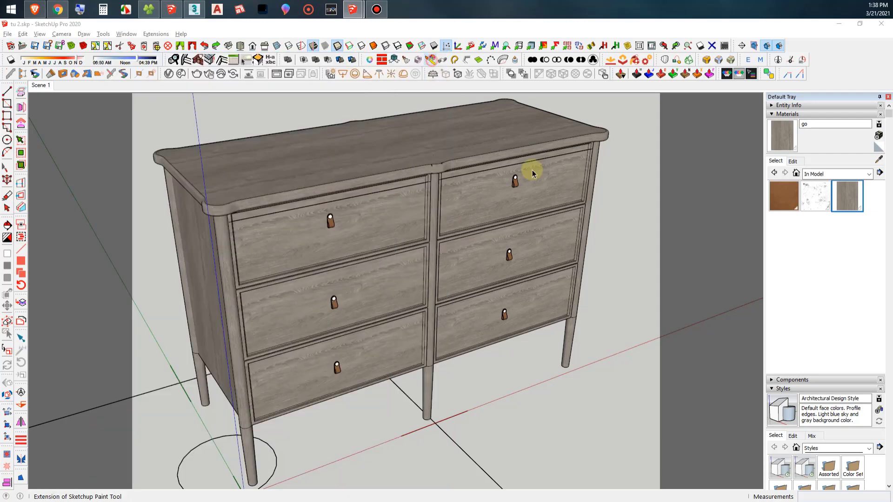
Render the dresser, collapse the History panel, and maximize the frame buffer.
click(197, 73)
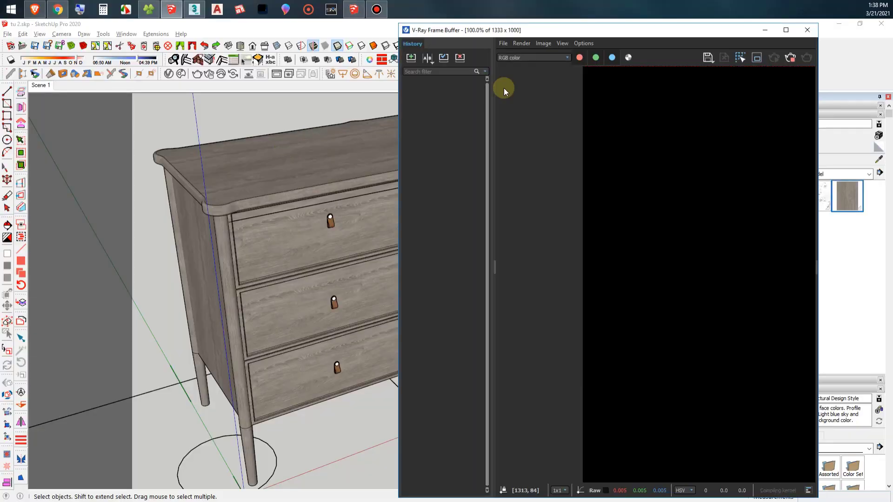
drag(493, 270, 359, 265)
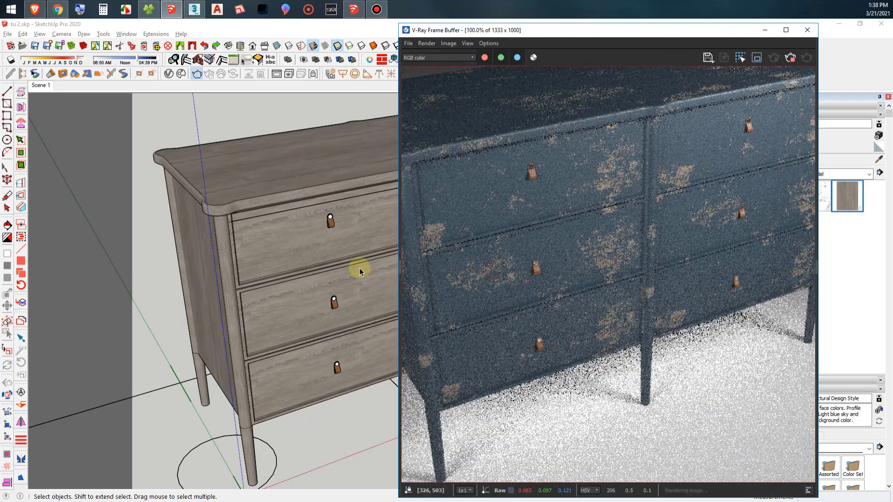
click(786, 30)
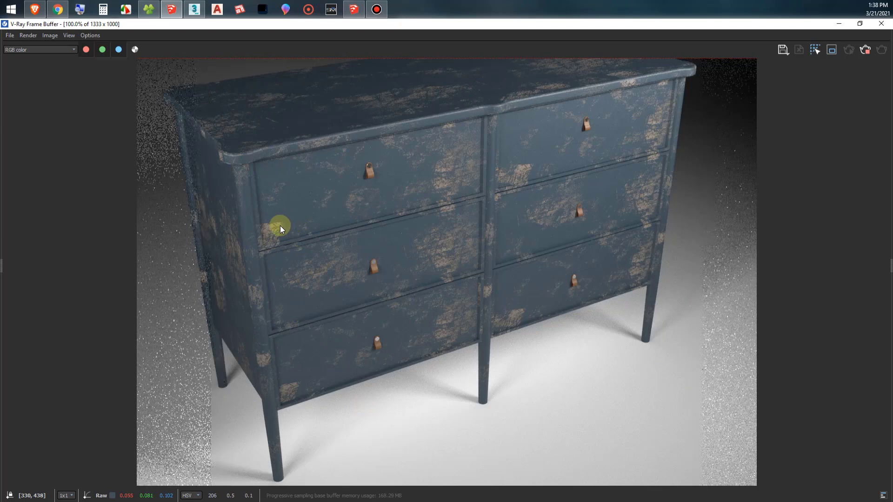
Zoom in and out on the chipped paint, then restore the frame buffer to windowed size.
scroll(280, 226, up, 1)
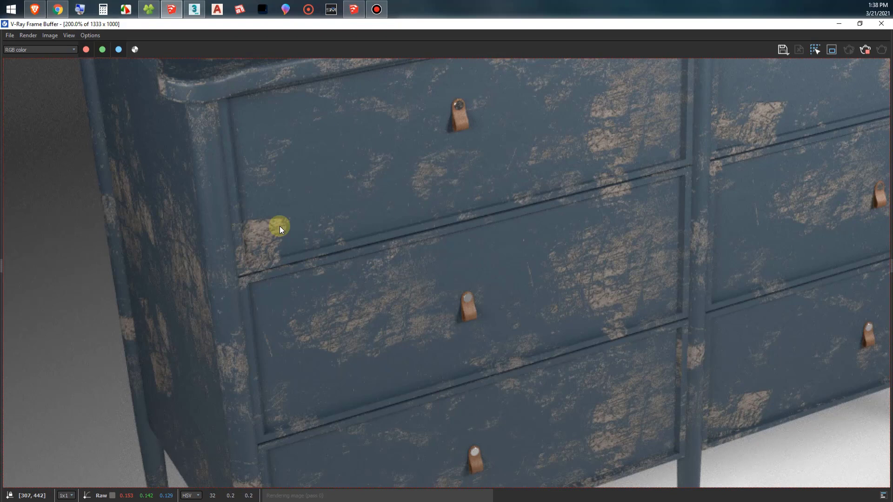
scroll(333, 292, down, 1)
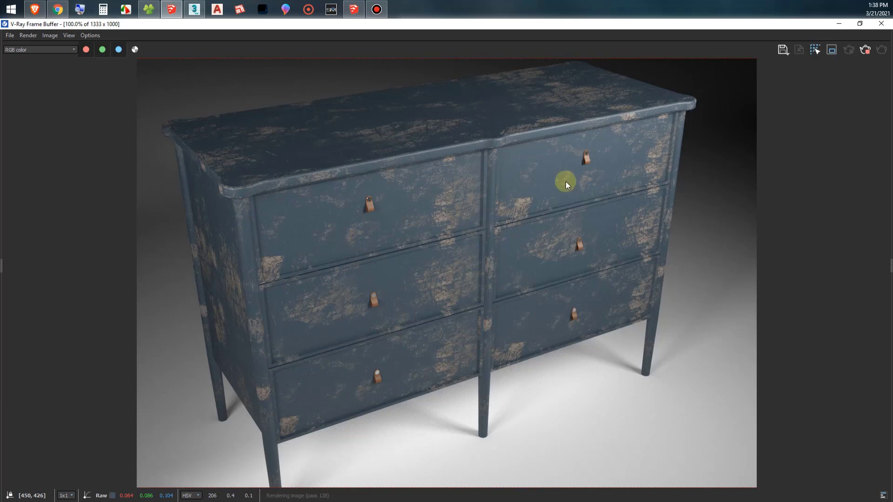
click(860, 23)
Zoom around the progressive render, then maximize the frame buffer once it finishes.
scroll(595, 189, up, 1)
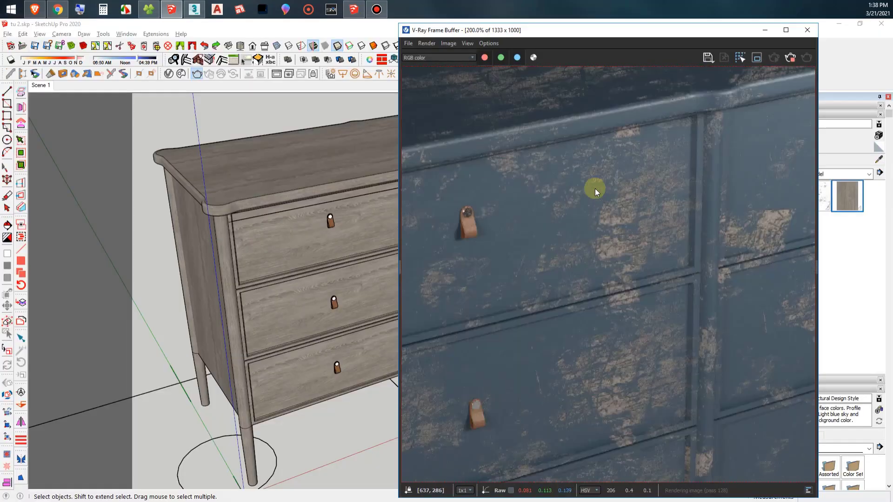
scroll(595, 188, down, 1)
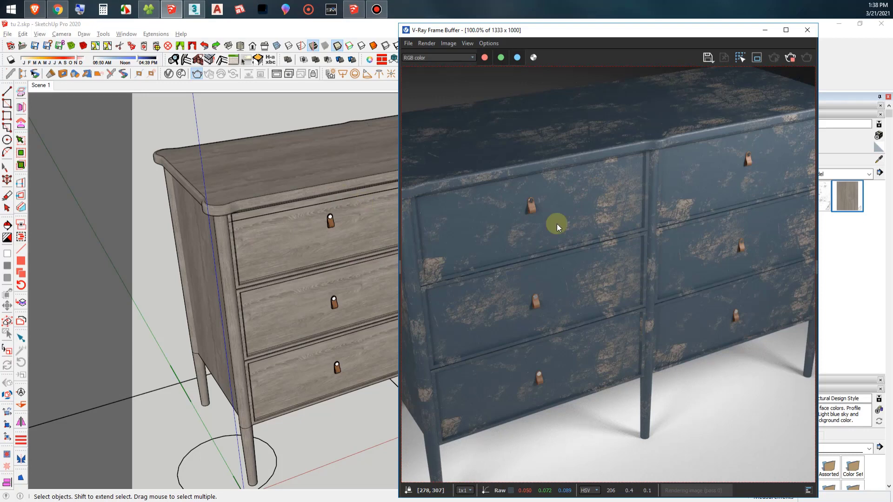
scroll(693, 229, up, 1)
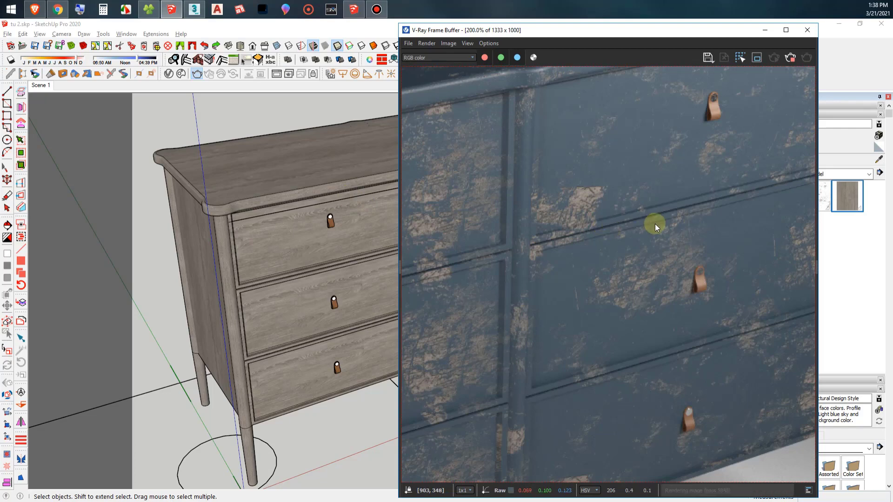
scroll(655, 226, down, 1)
scroll(655, 224, down, 1)
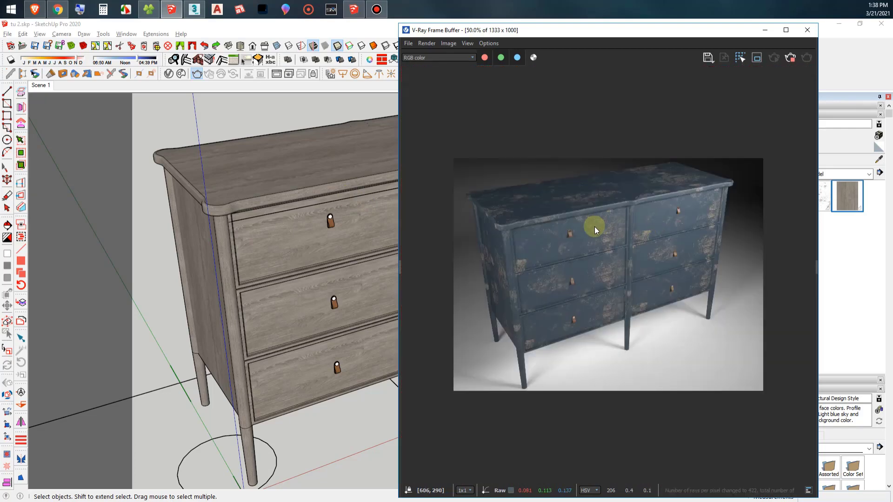
scroll(595, 227, up, 1)
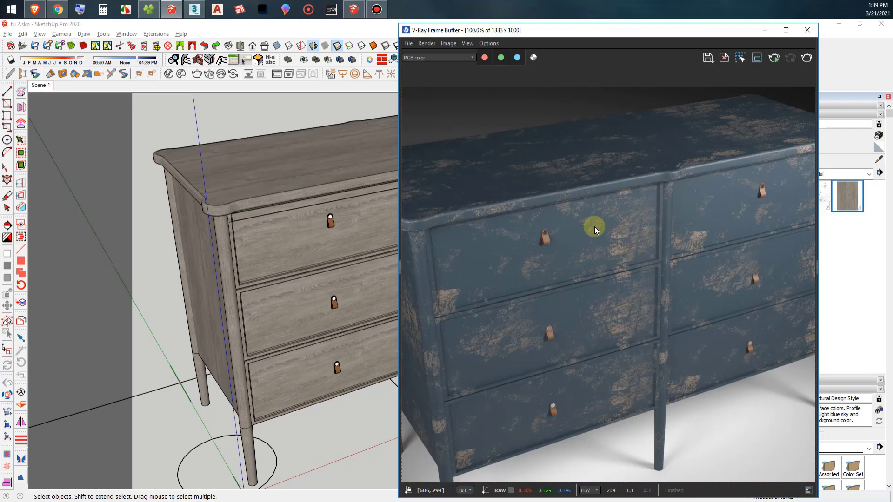
click(786, 29)
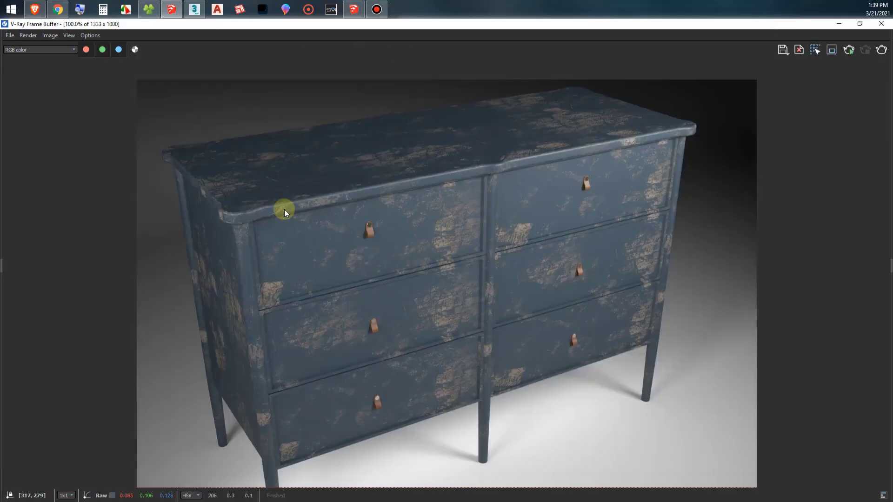
scroll(284, 212, up, 1)
scroll(182, 230, up, 2)
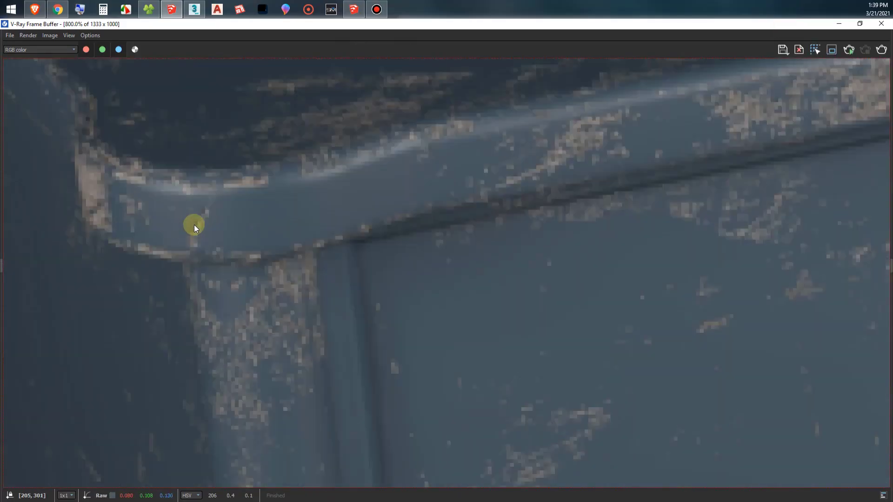
scroll(194, 225, down, 1)
scroll(201, 219, down, 1)
scroll(400, 183, down, 1)
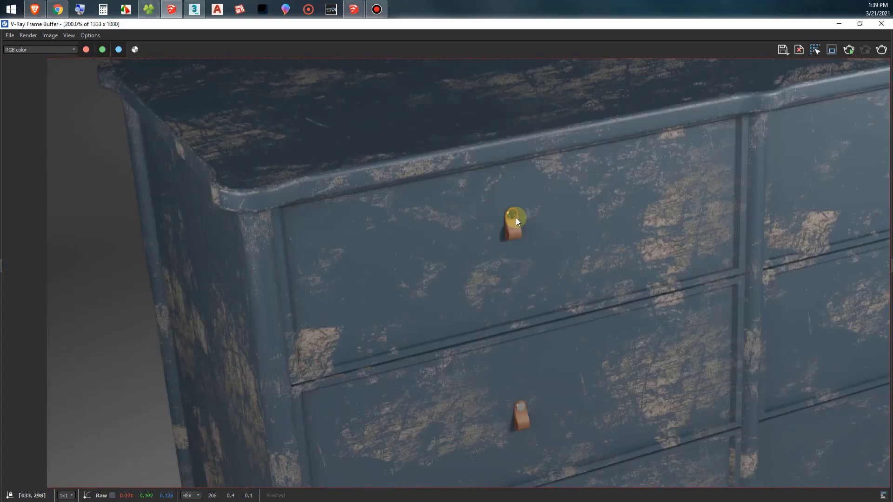
scroll(469, 196, down, 1)
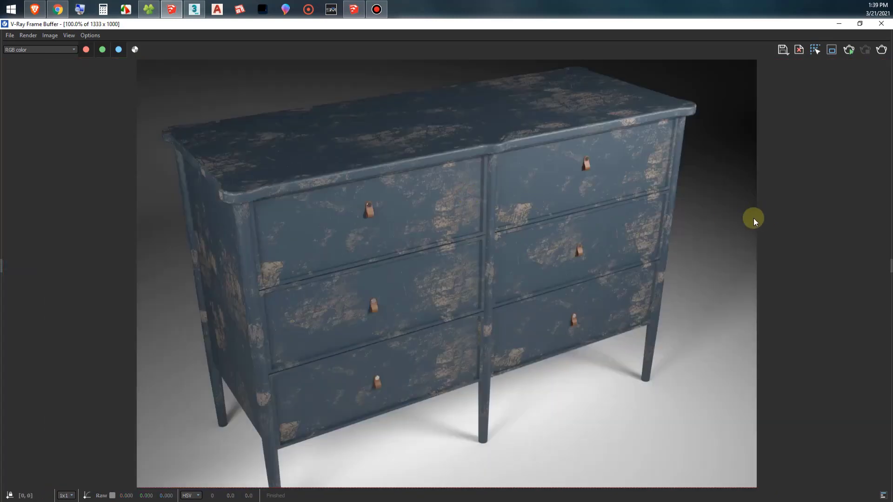